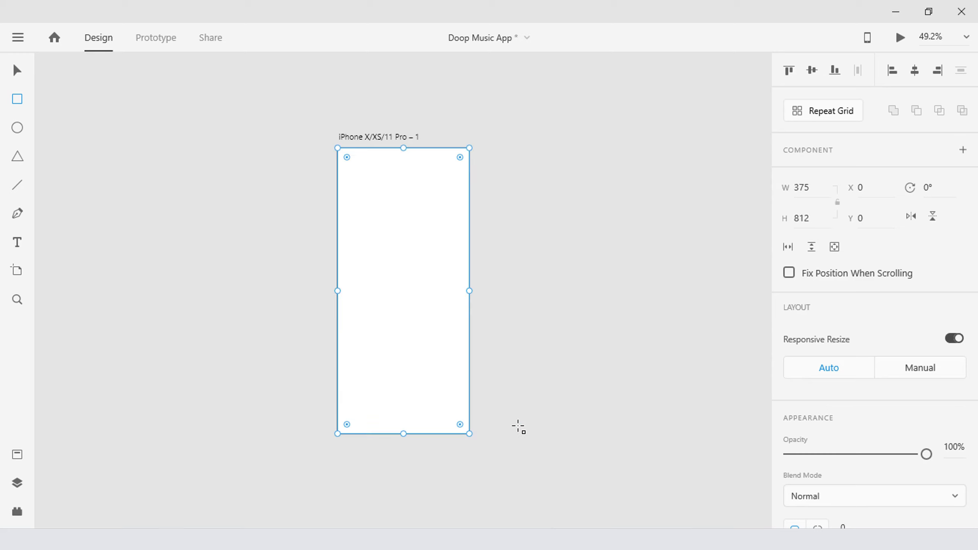
# - Change the fill of the artboard-sized rectangle to turquoise #3DD5E1
pyautogui.press('v')
pyautogui.scroll(-6, 830, 315)
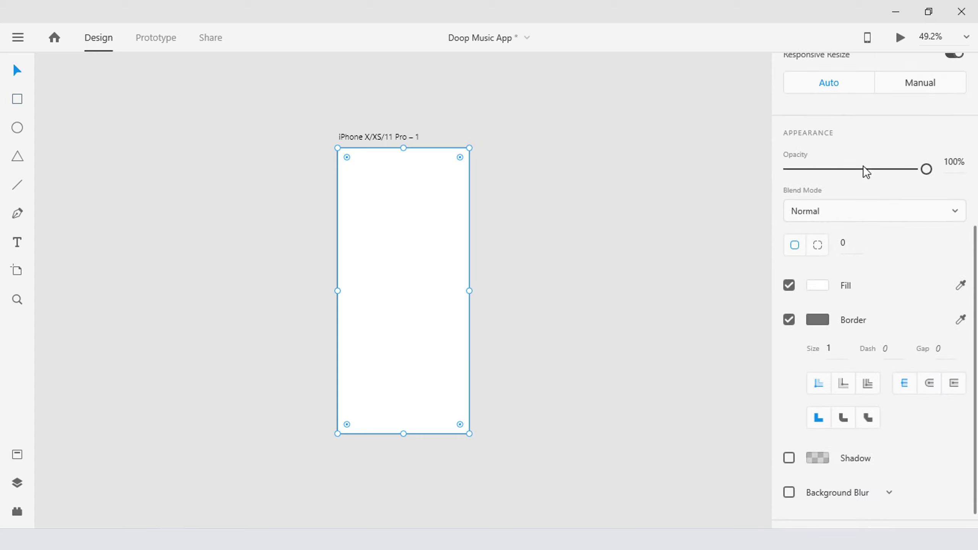
pyautogui.click(822, 288)
pyautogui.moveTo(725, 266); pyautogui.dragTo(693, 233)
pyautogui.click(744, 270)
pyautogui.moveTo(745, 269); pyautogui.dragTo(744, 262)
pyautogui.click(702, 232)
pyautogui.moveTo(702, 233); pyautogui.dragTo(693, 214)
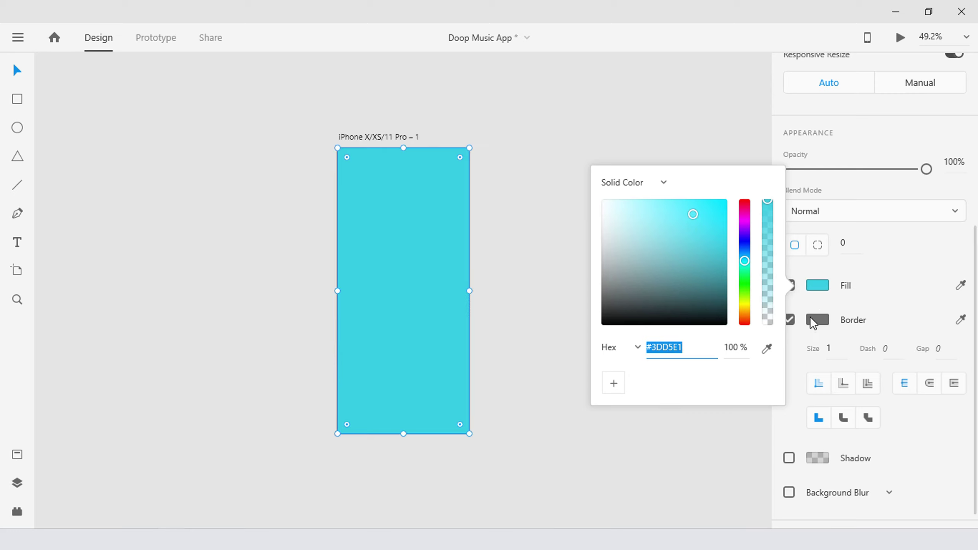
pyautogui.click(825, 290)
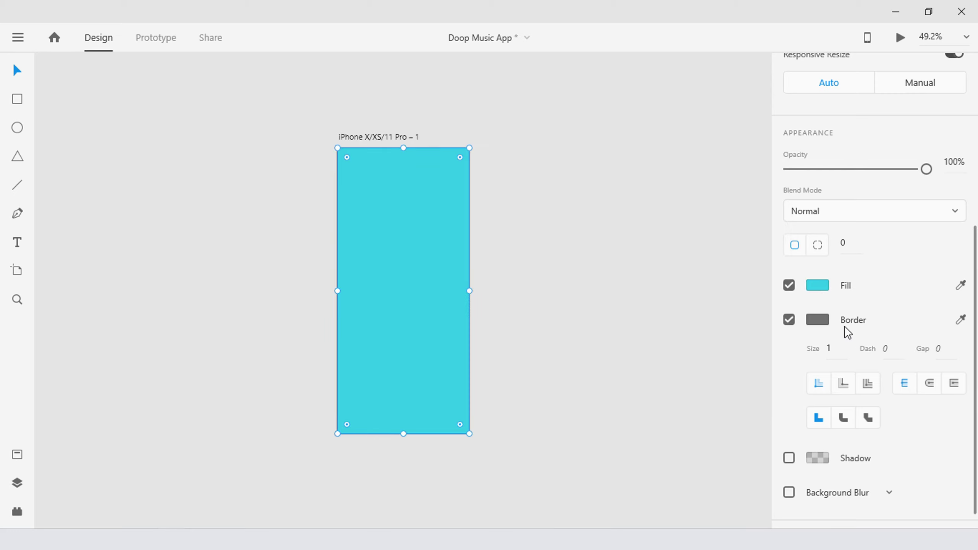
# - Remove the background rectangle's border and fill it with the saved yellow asset colour #FFDF3D
pyautogui.click(787, 321)
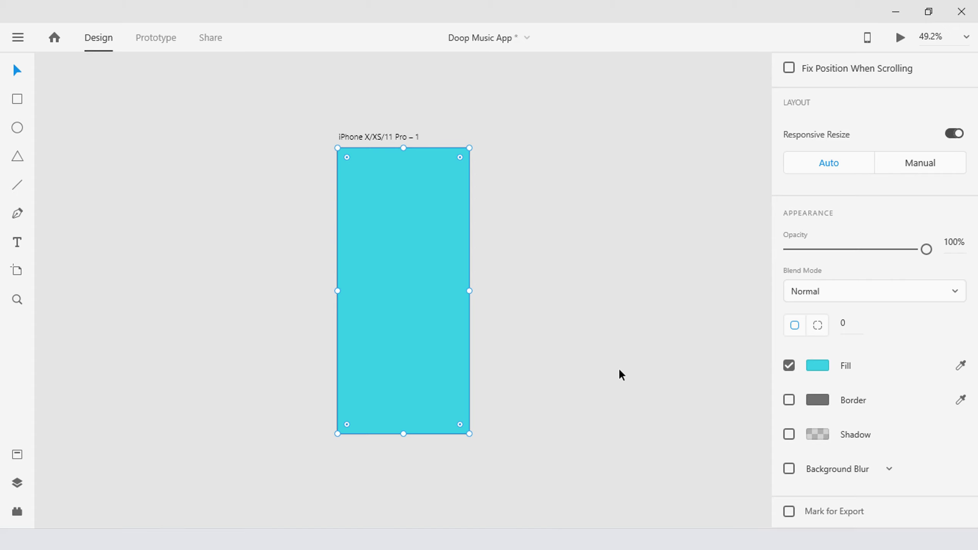
pyautogui.click(17, 455)
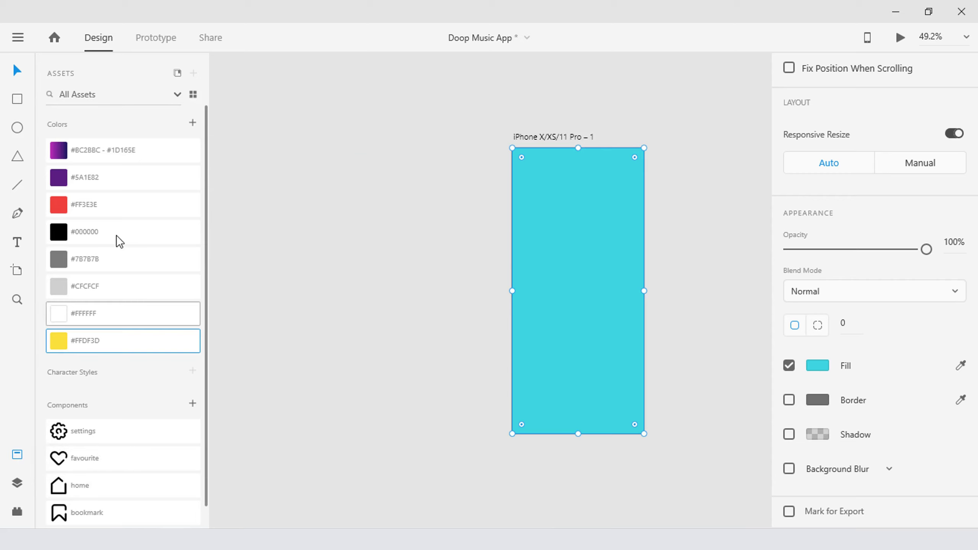
pyautogui.click(150, 345)
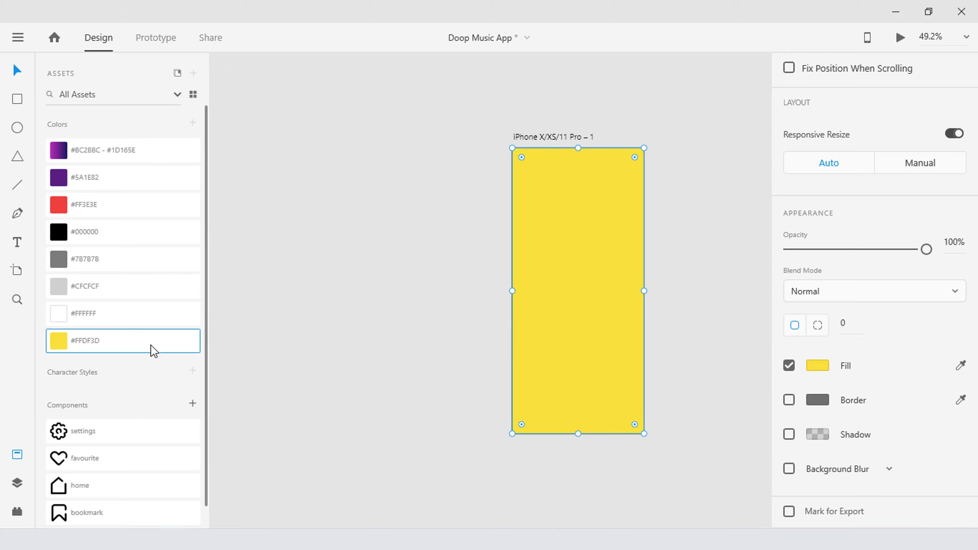
pyautogui.hotkey('ctrl', 'shift', 'y')
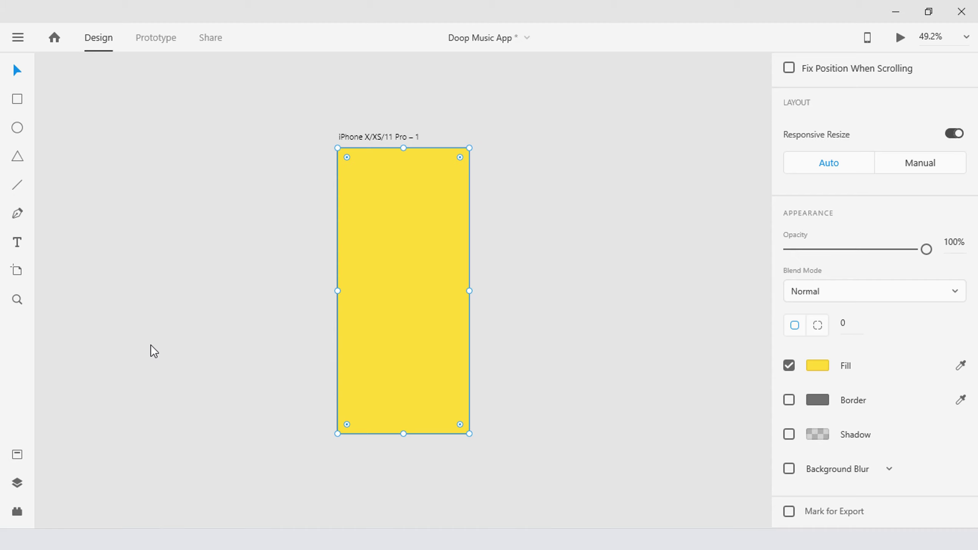
pyautogui.click(151, 346)
# - Use the Pen tool to draw a wavy path snaking from below the artboard's lower-left corner up to its upper part
pyautogui.click(17, 213)
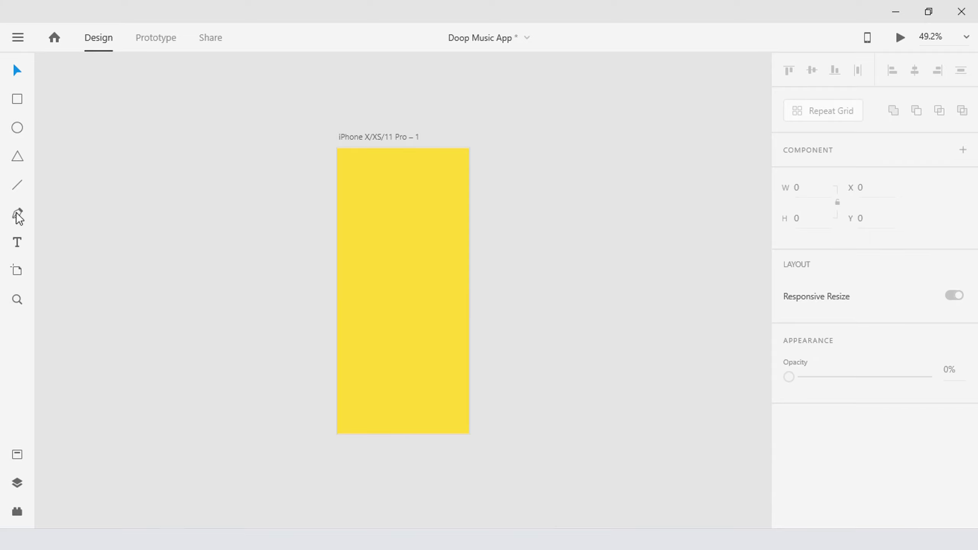
pyautogui.click(309, 456)
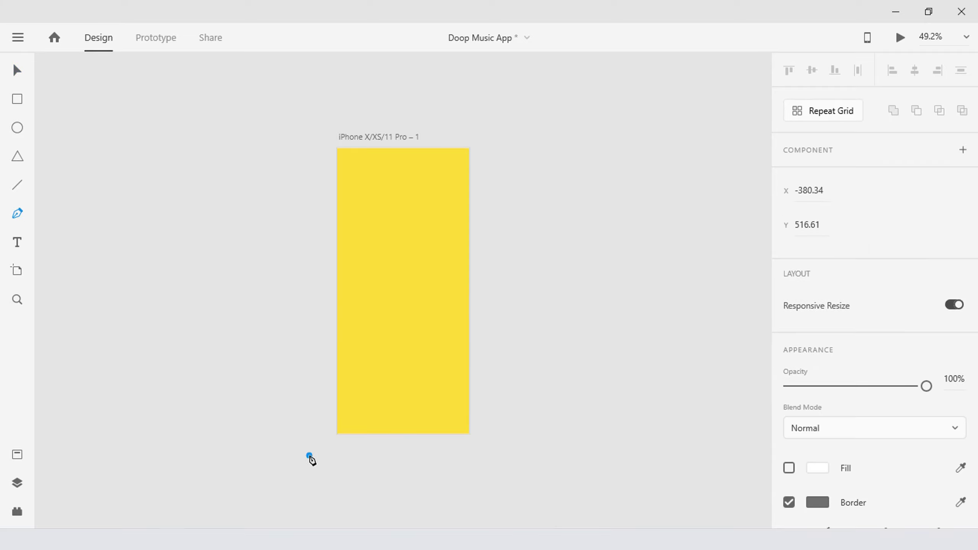
pyautogui.moveTo(431, 371); pyautogui.dragTo(429, 308)
pyautogui.moveTo(324, 313); pyautogui.dragTo(314, 279)
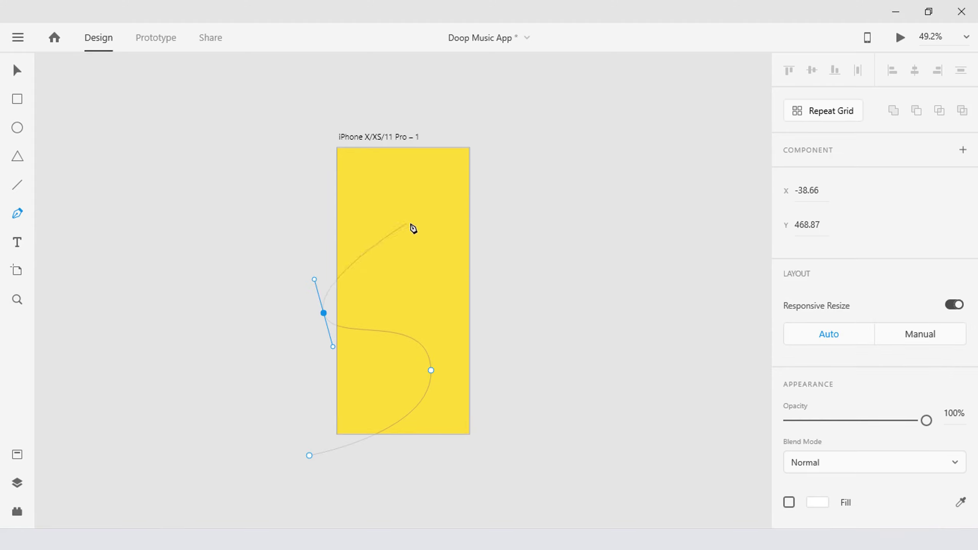
pyautogui.moveTo(426, 255); pyautogui.dragTo(485, 289)
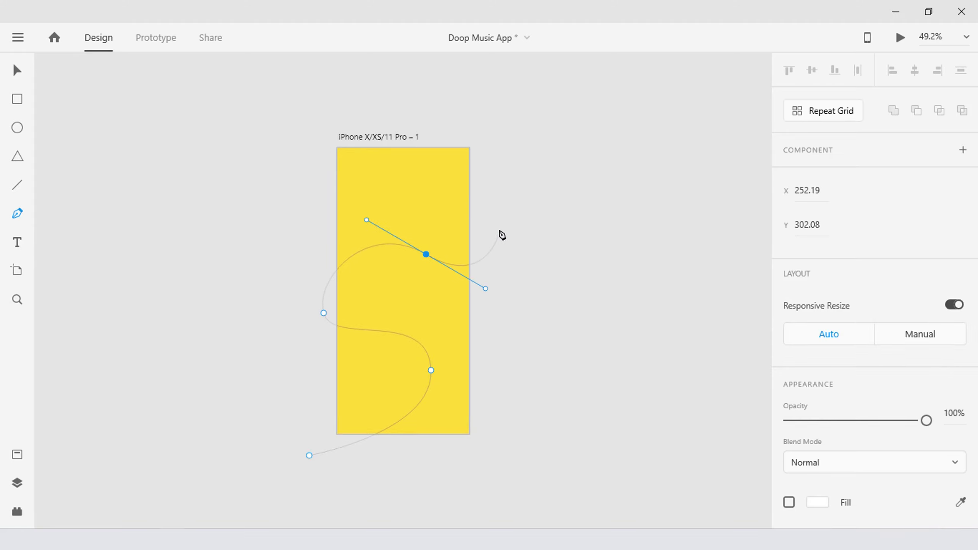
pyautogui.moveTo(504, 216); pyautogui.dragTo(492, 198)
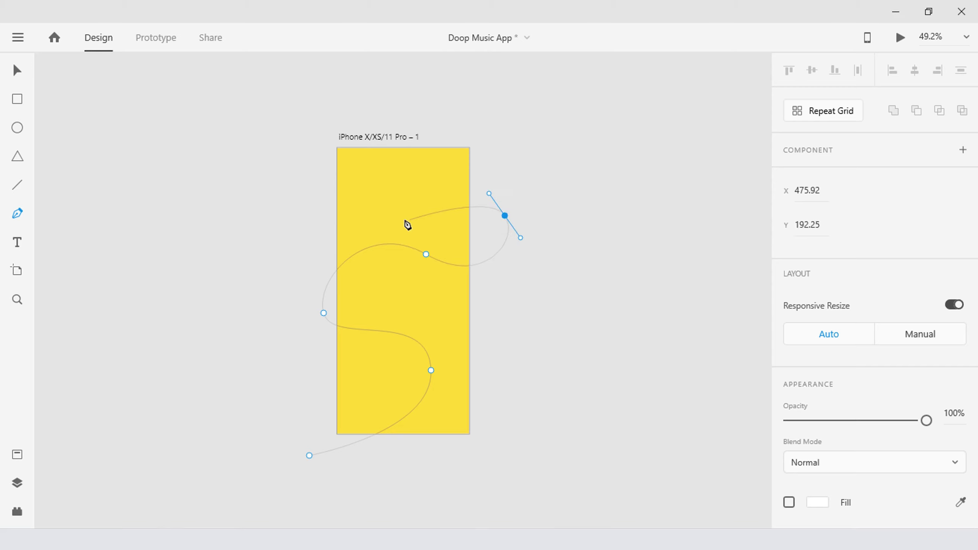
pyautogui.moveTo(386, 220); pyautogui.dragTo(352, 198)
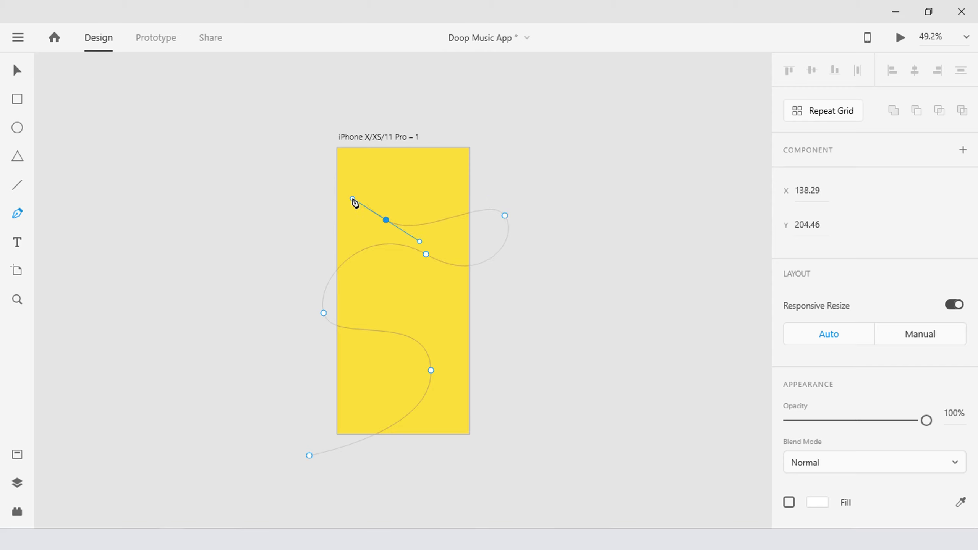
pyautogui.moveTo(415, 166); pyautogui.dragTo(452, 168)
pyautogui.hotkey('ctrl', 'z')
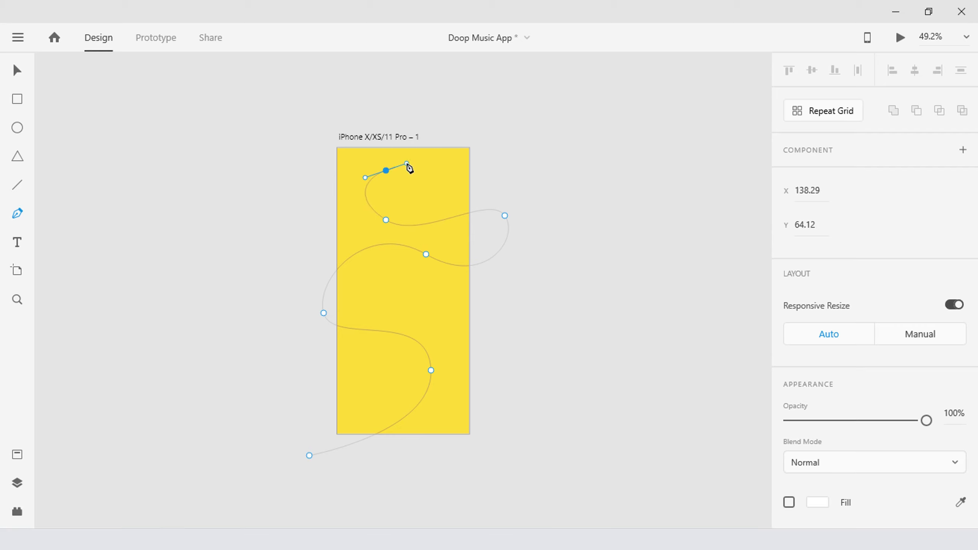
# - Continue the wavy path past the artboard's upper-right edge and close it with straight segments outside the top and left sides
pyautogui.click(417, 160)
pyautogui.moveTo(427, 165); pyautogui.dragTo(507, 151)
pyautogui.click(454, 120)
pyautogui.click(320, 109)
pyautogui.click(292, 153)
pyautogui.click(303, 370)
pyautogui.click(309, 455)
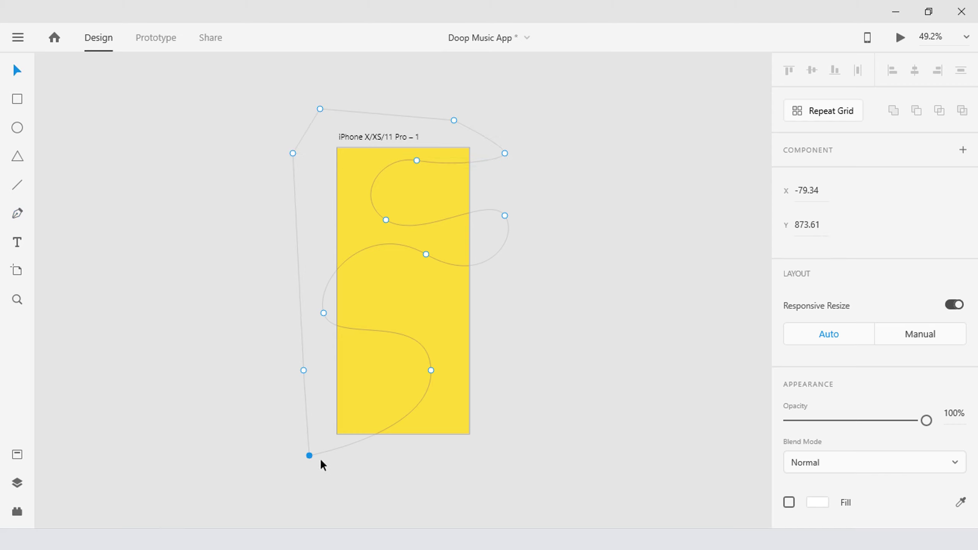
pyautogui.press('Escape')
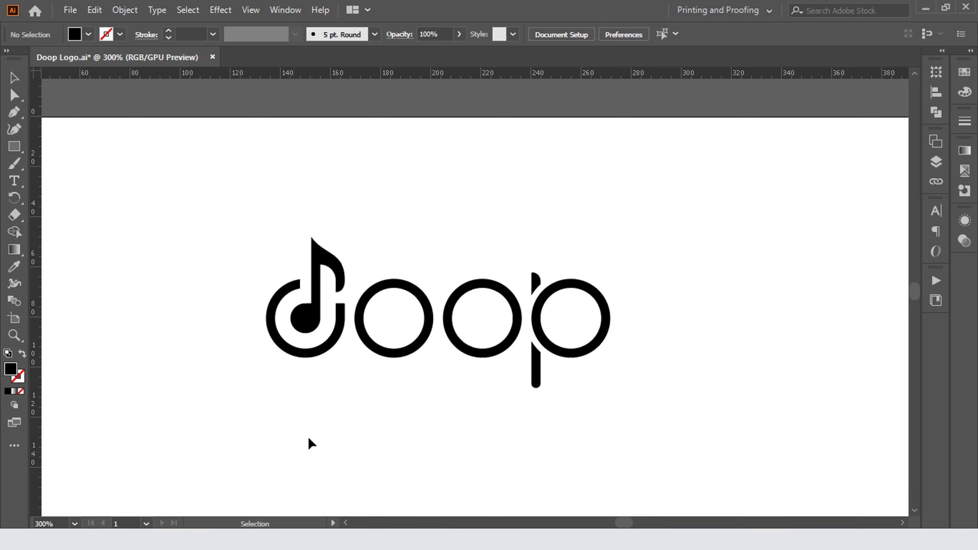
# - In Illustrator, isolate the doop logo group and stack both o letters and the p on top of the d
pyautogui.click(380, 349)
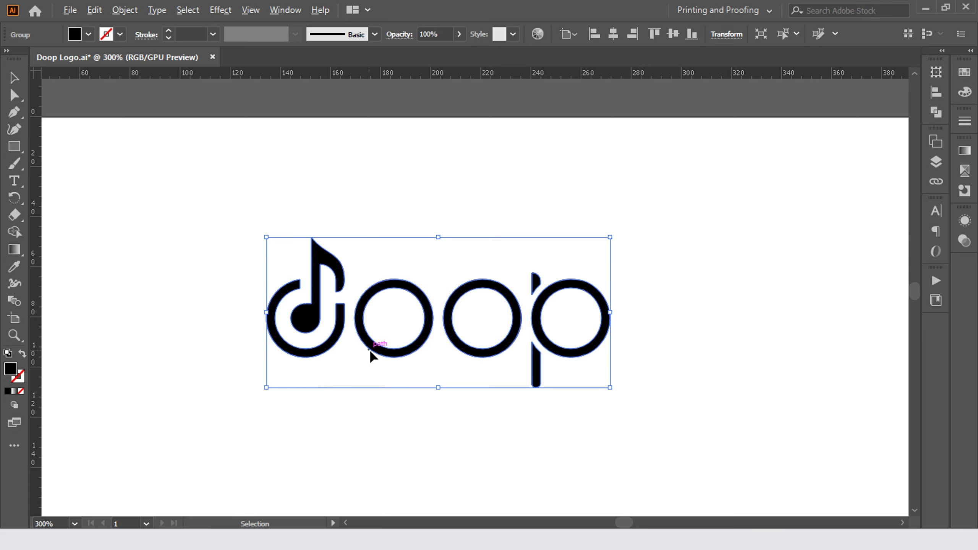
pyautogui.scroll(1, 371, 350)
pyautogui.doubleClick(410, 356)
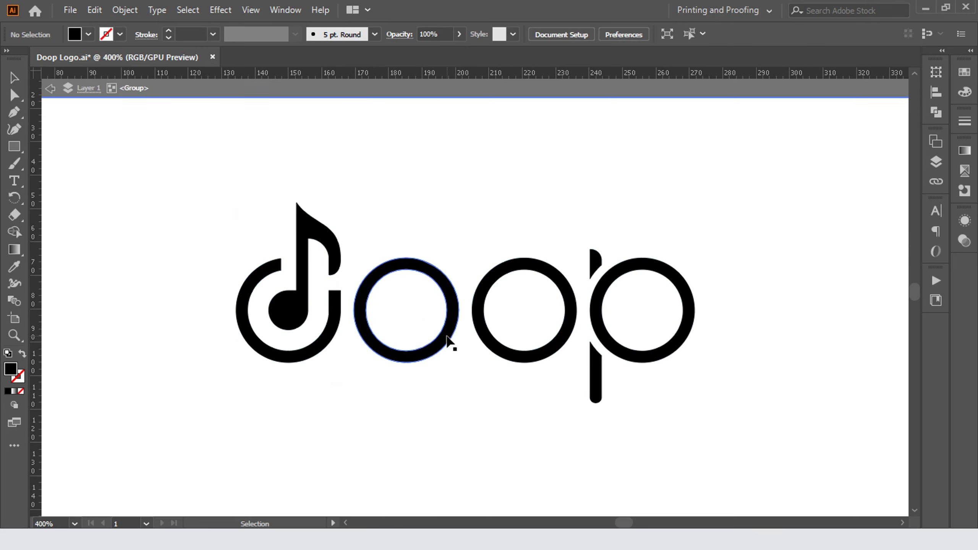
pyautogui.moveTo(447, 343); pyautogui.dragTo(327, 346)
pyautogui.moveTo(556, 352); pyautogui.dragTo(324, 356)
pyautogui.moveTo(644, 364); pyautogui.dragTo(286, 359)
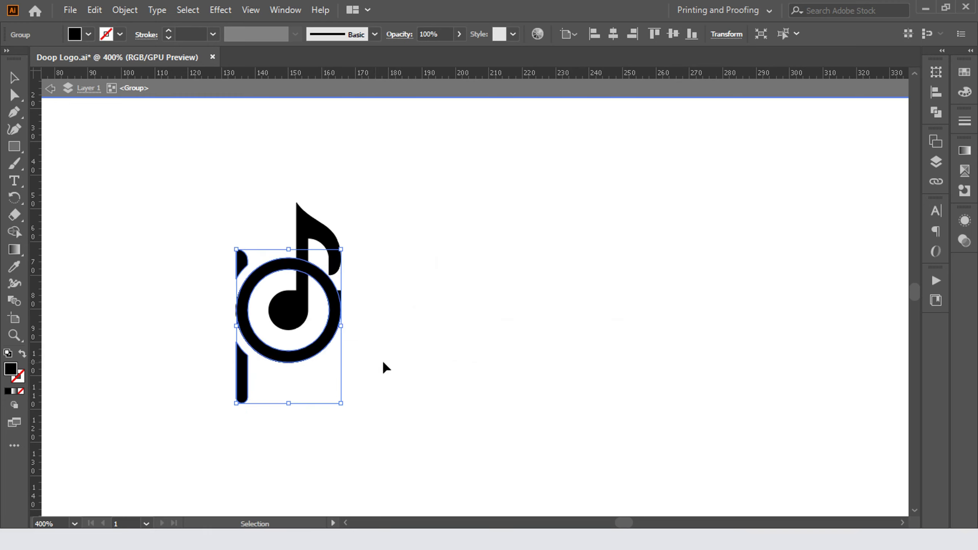
# - Copy the stacked logo group into the Adobe XD artboard and enlarge it around its centre to about 126 × 242
pyautogui.doubleClick(394, 360)
pyautogui.click(325, 347)
pyautogui.press('a')
pyautogui.press('v')
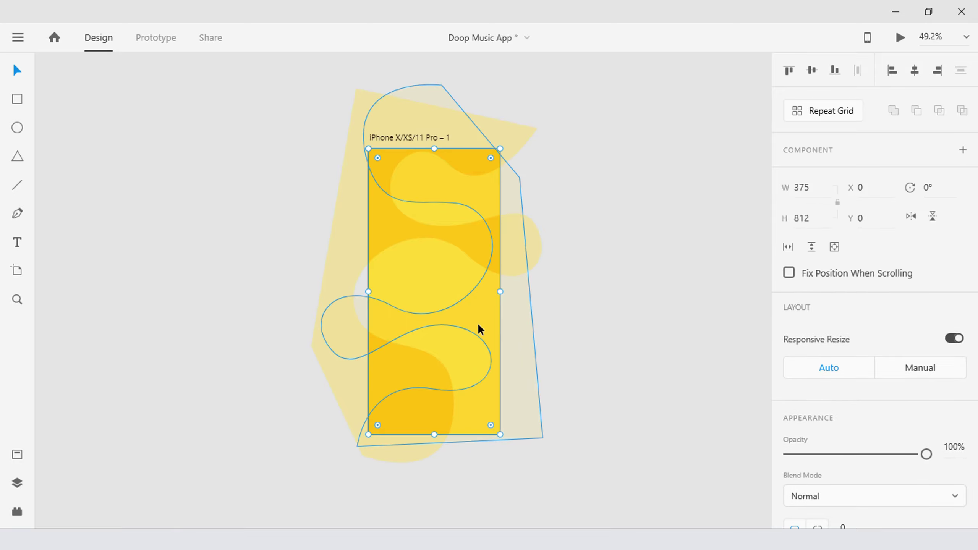
pyautogui.hotkey('ctrl', 'v')
pyautogui.hotkey('ctrl', 'y')
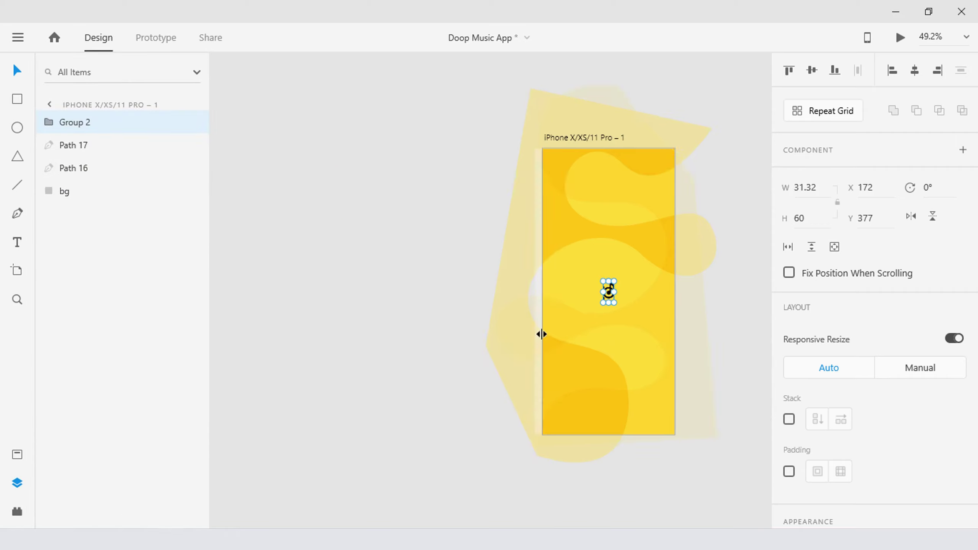
pyautogui.moveTo(613, 304); pyautogui.dragTo(632, 335)
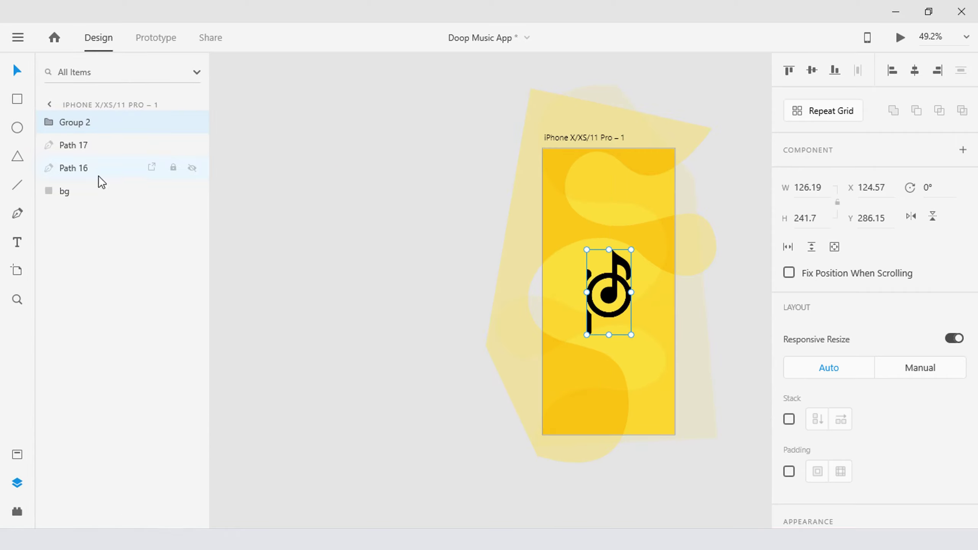
# - Rename the pasted logo group as Logo
pyautogui.doubleClick(69, 127)
pyautogui.write('Logo')
pyautogui.press('Return')
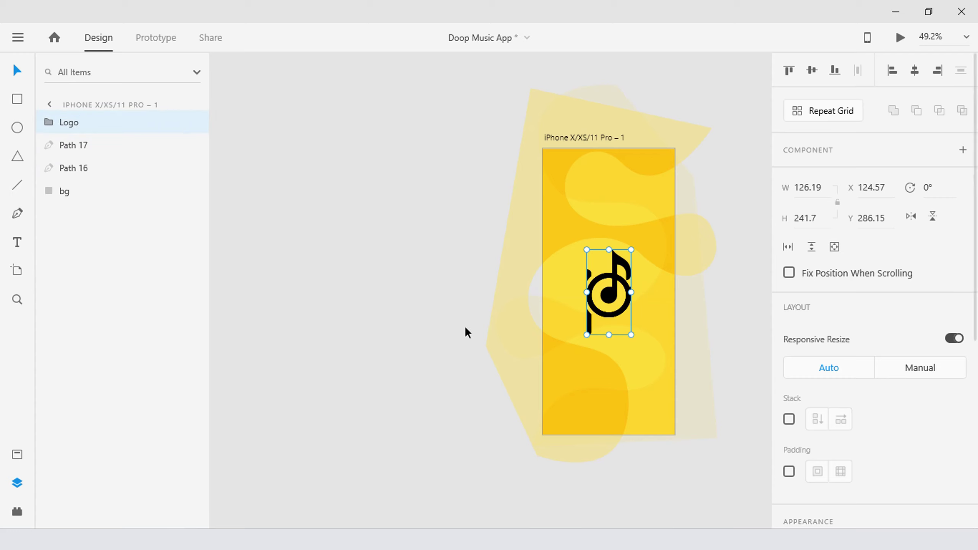
# - Group Path 24 and Path 23 inside the Logo group and name the new group D
pyautogui.click(40, 122)
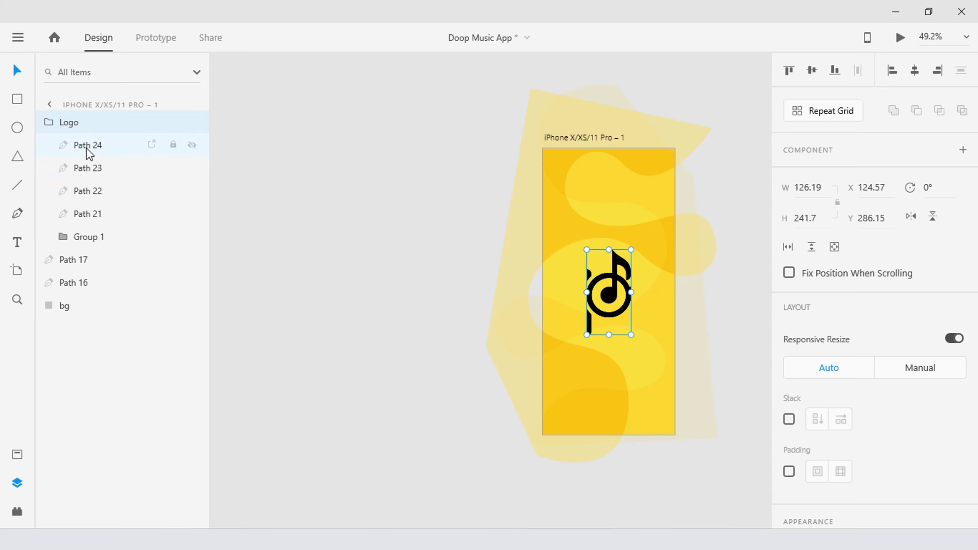
pyautogui.keyDown('shift'); pyautogui.click(92, 168); pyautogui.keyUp('shift')
pyautogui.hotkey('ctrl', 'g')
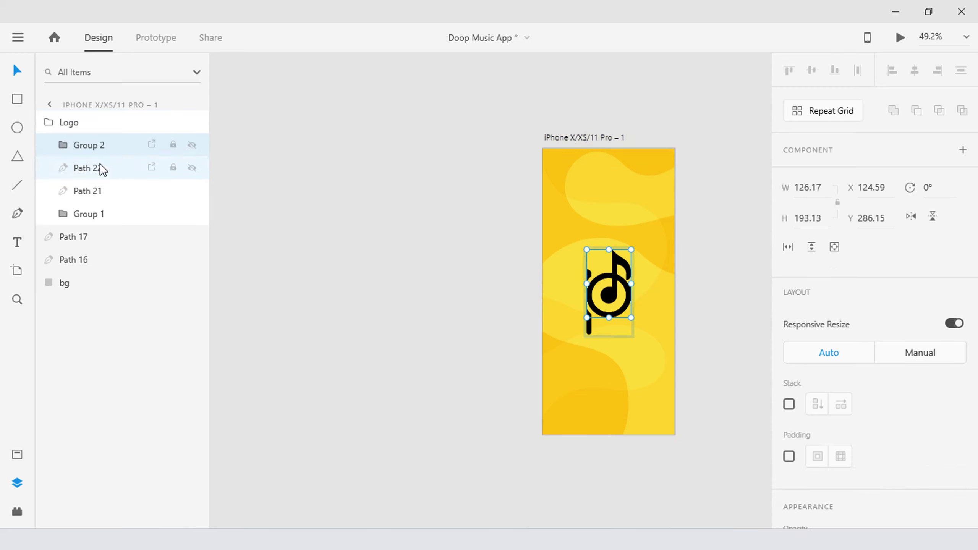
pyautogui.doubleClick(91, 146)
pyautogui.write('D')
pyautogui.press('Return')
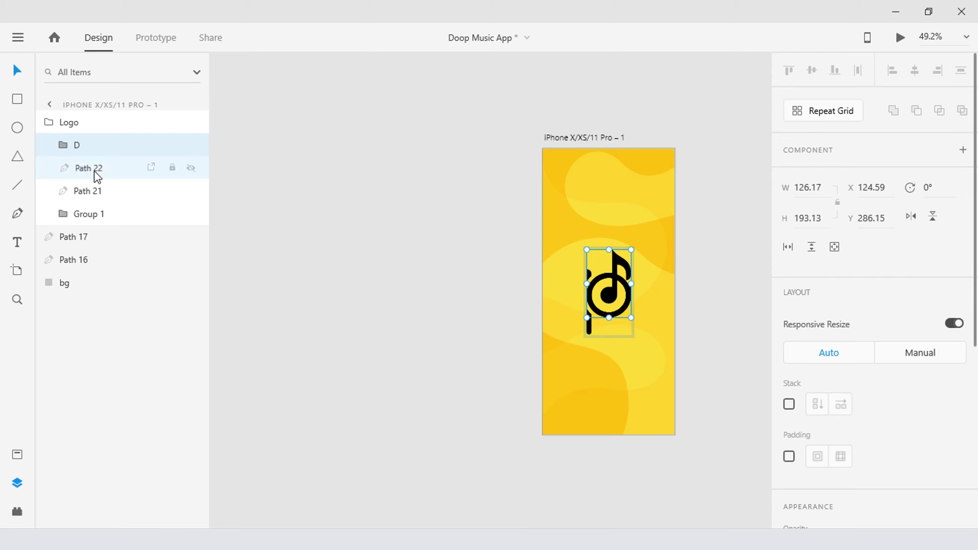
# - Inside the Logo group, rename Path 22 and Path 21 as O and Group 1 as P
pyautogui.doubleClick(94, 171)
pyautogui.write('O')
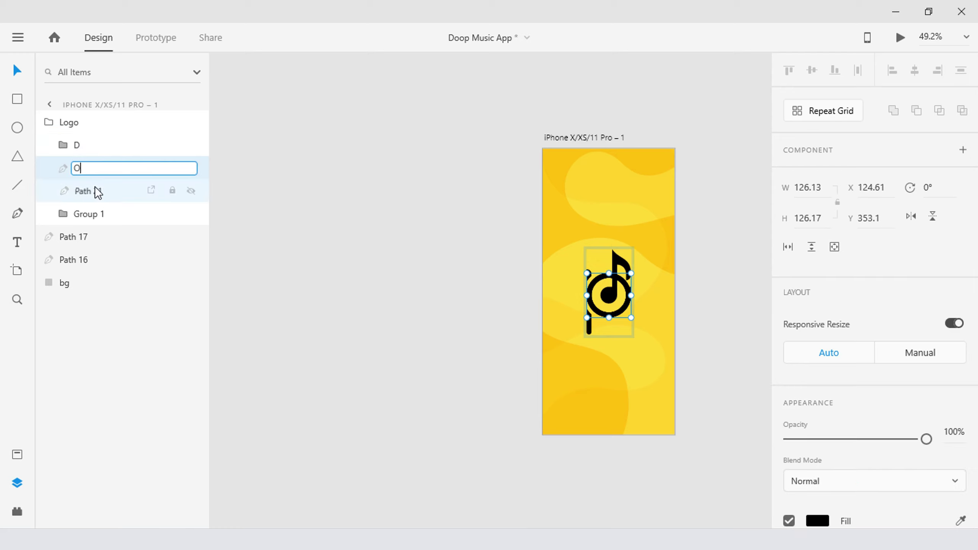
pyautogui.press('Return')
pyautogui.doubleClick(95, 191)
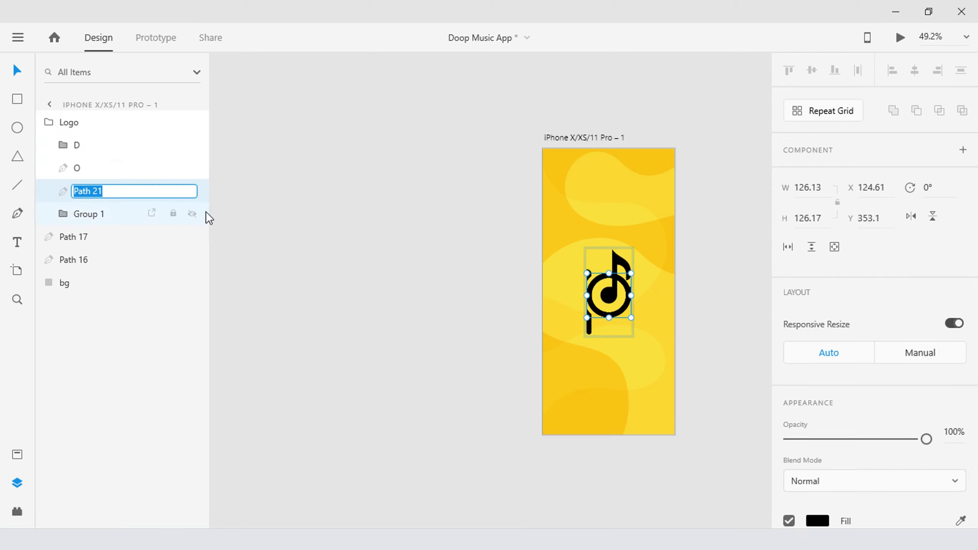
pyautogui.write('O')
pyautogui.press('Return')
pyautogui.doubleClick(89, 214)
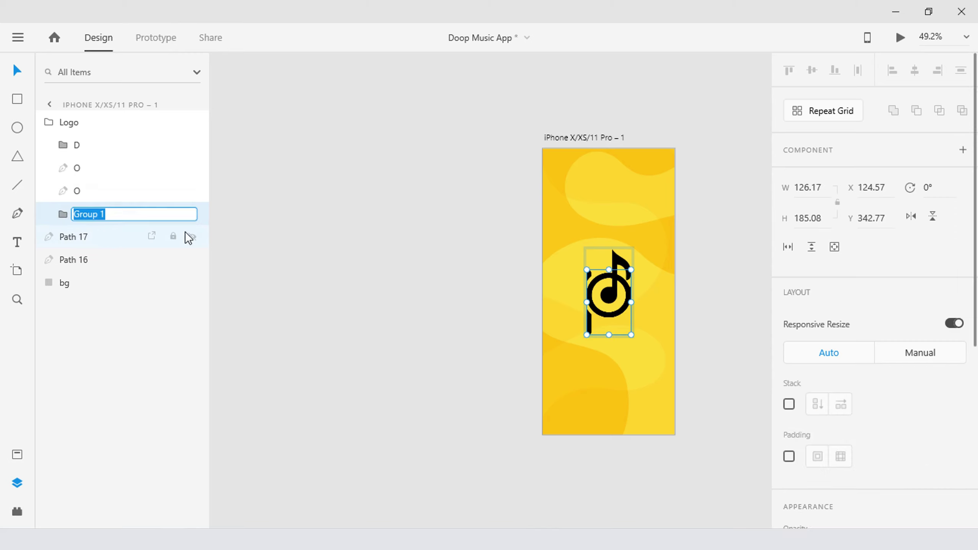
pyautogui.write('P')
pyautogui.press('Return')
pyautogui.click(327, 236)
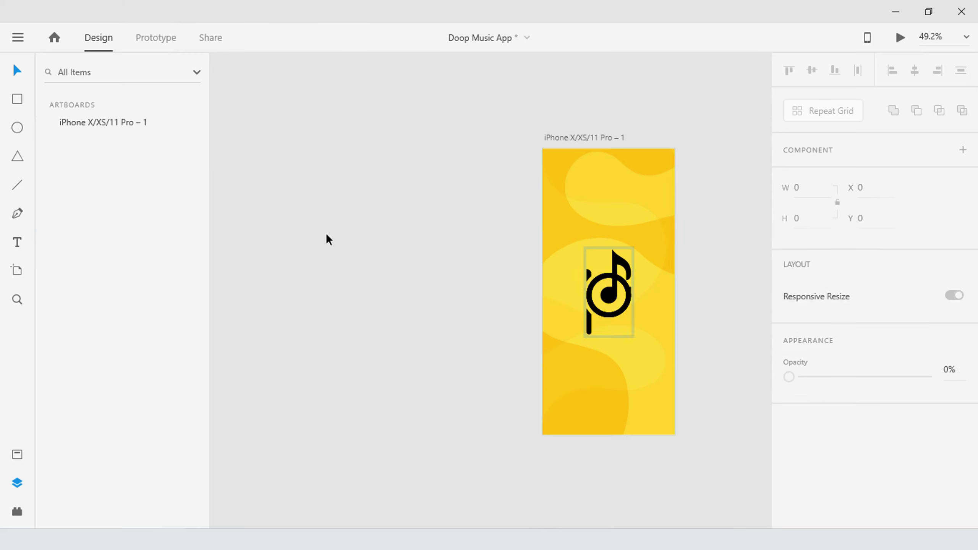
# - Hide both O layers and the P group inside the Logo group, leaving only D visible
pyautogui.click(627, 291)
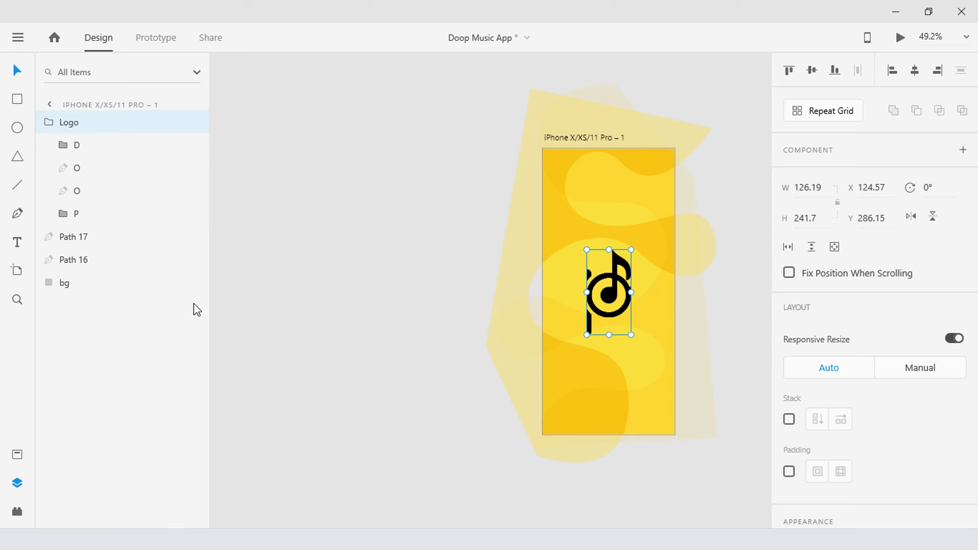
pyautogui.click(113, 170)
pyautogui.keyDown('shift'); pyautogui.click(113, 207); pyautogui.keyUp('shift')
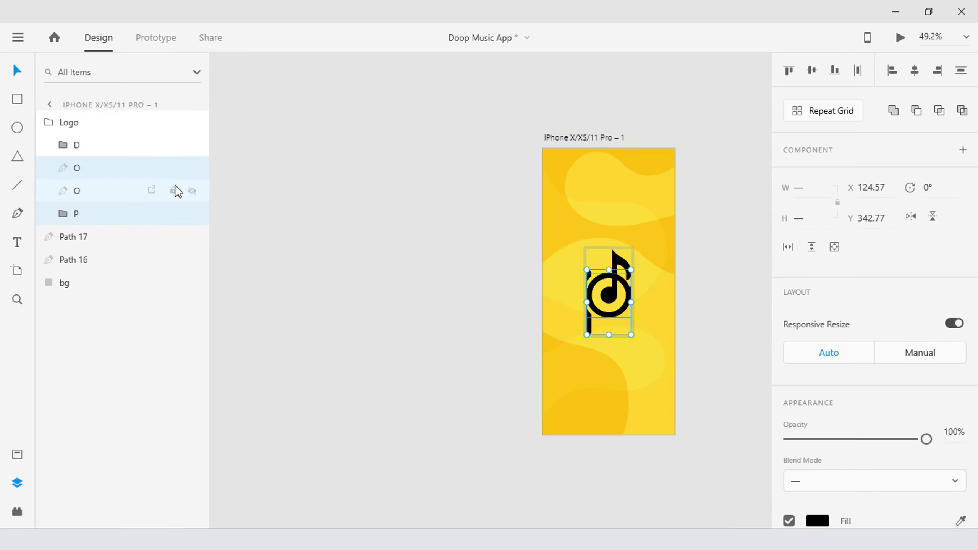
pyautogui.click(192, 168)
pyautogui.click(192, 191)
pyautogui.click(192, 214)
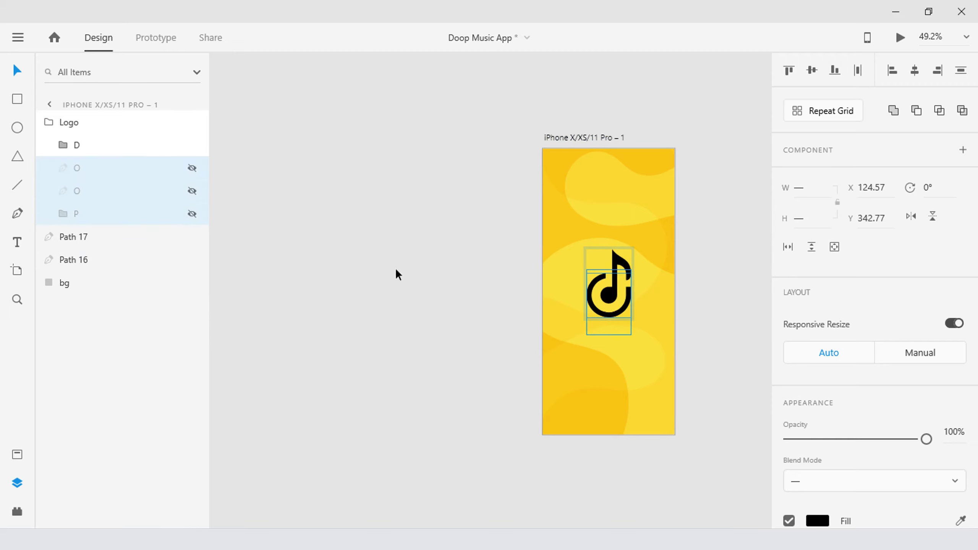
pyautogui.hotkey('ctrl', 'y')
pyautogui.click(595, 275)
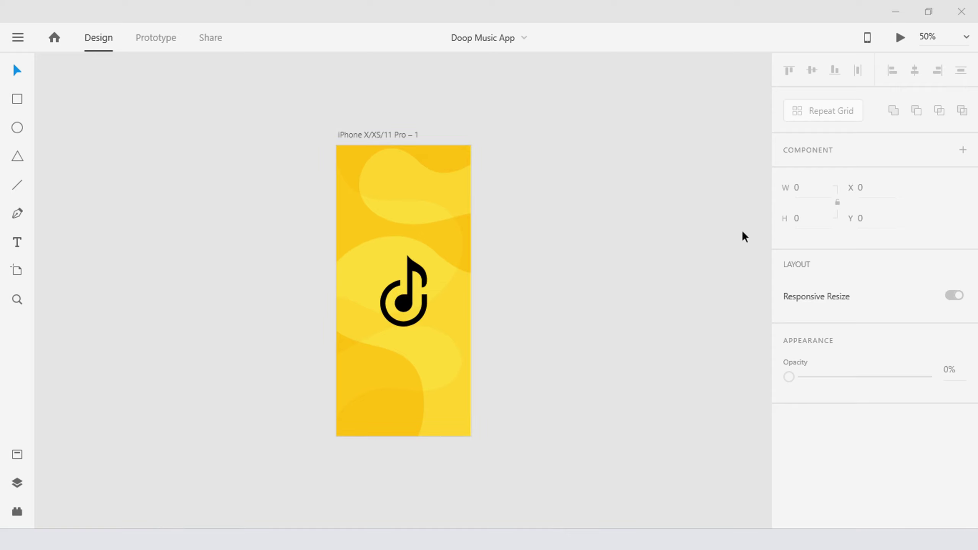
# - Rename the iPhone X/XS/11 Pro – 1 artboard as Splashscreen-1
pyautogui.doubleClick(387, 135)
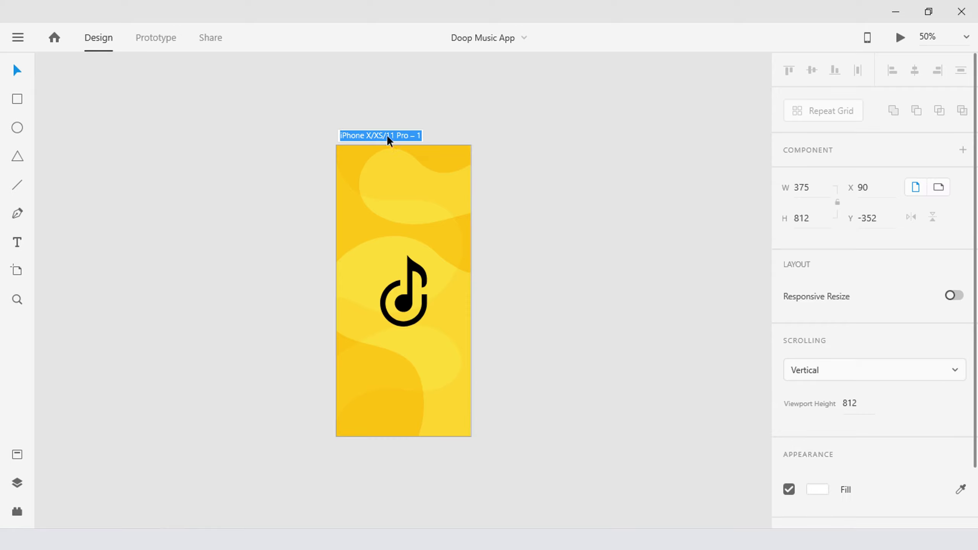
pyautogui.write('Splashsc')
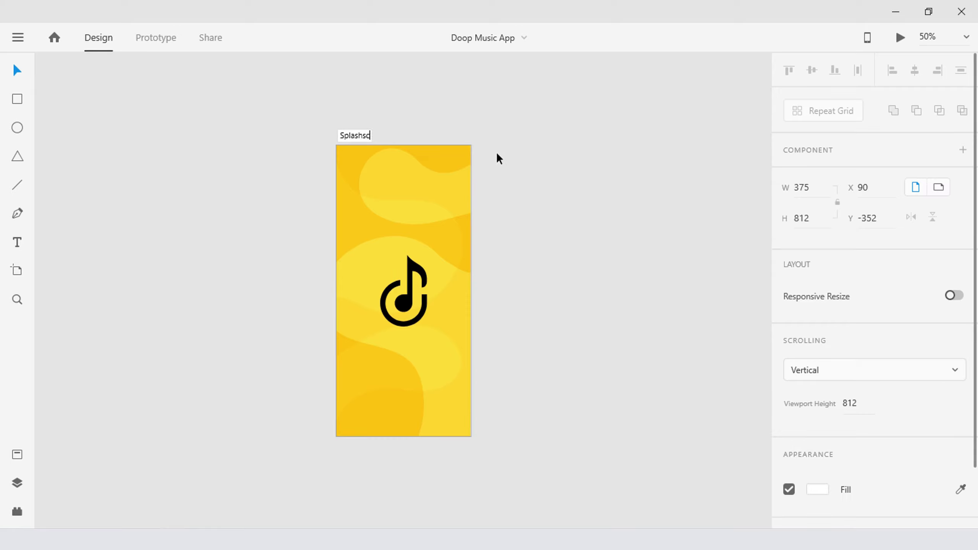
pyautogui.write('reen-1')
pyautogui.press('Return')
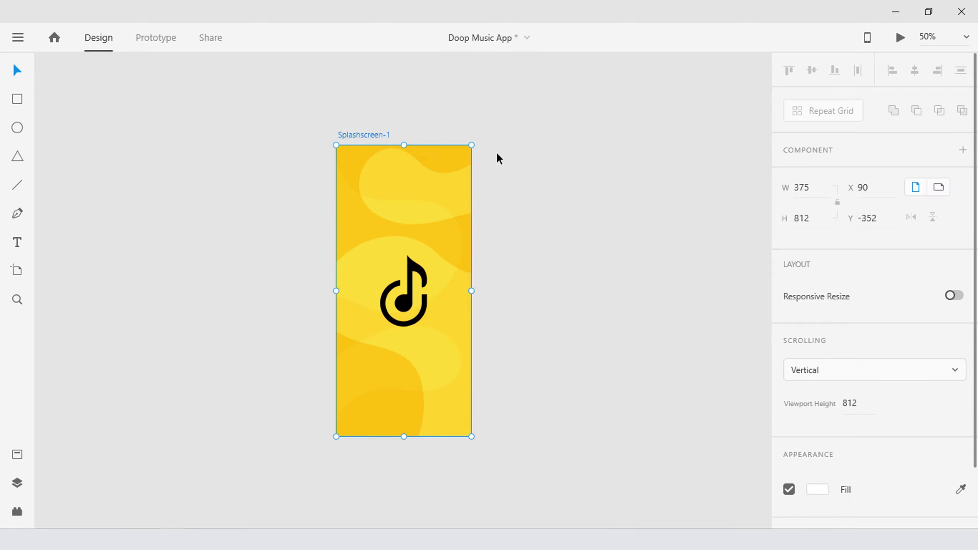
pyautogui.click(496, 158)
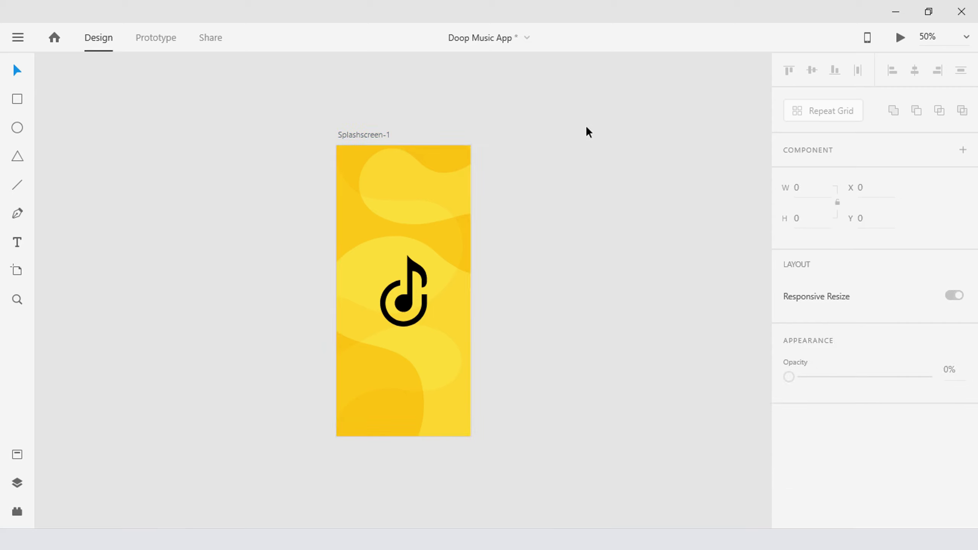
# - Group the Logo group, Path 17, Path 16 and bg layers inside the Splashscreen-1 artboard
pyautogui.click(17, 483)
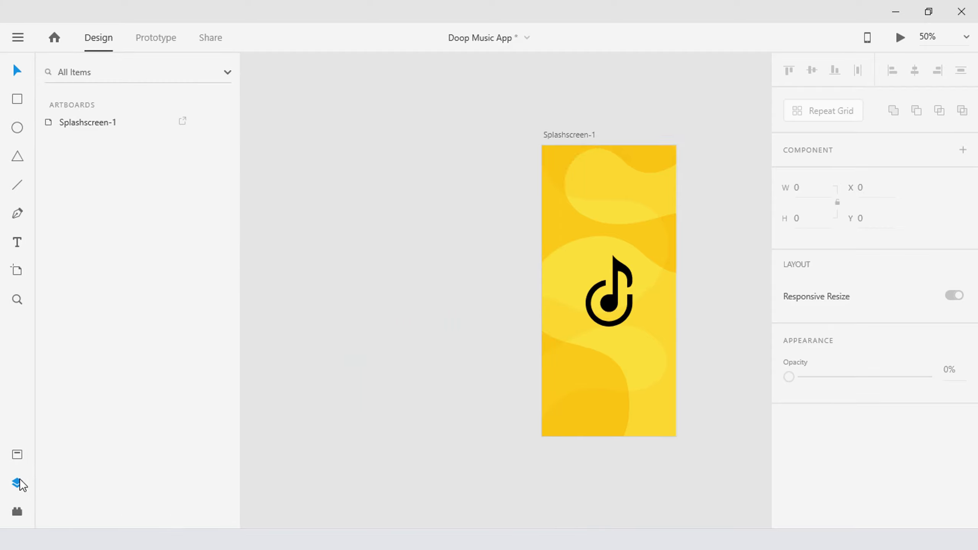
pyautogui.click(46, 123)
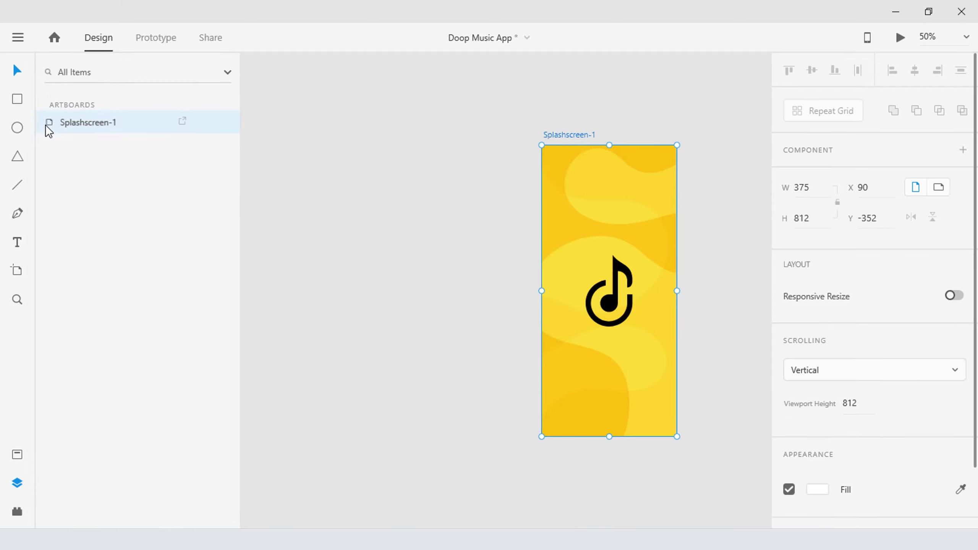
pyautogui.doubleClick(48, 122)
pyautogui.click(49, 123)
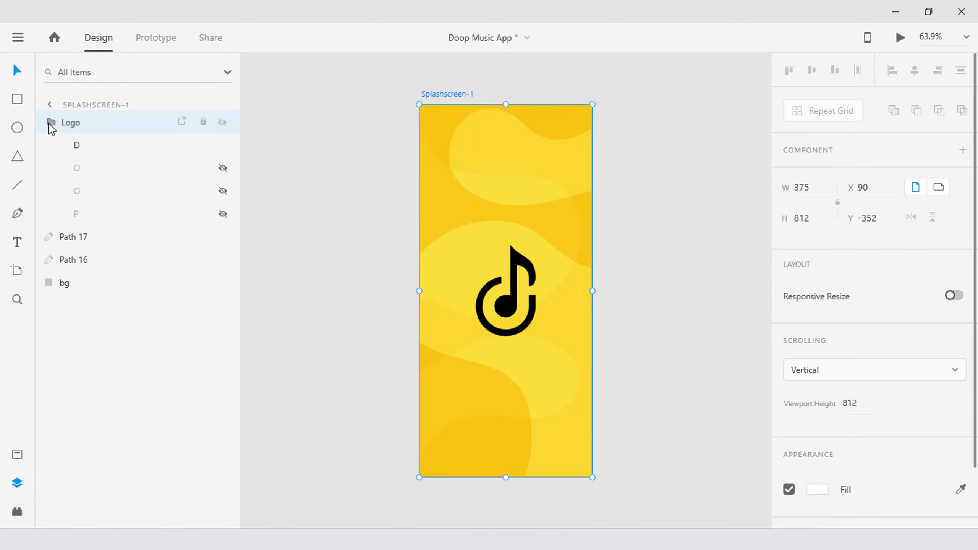
pyautogui.keyDown('shift'); pyautogui.click(66, 287); pyautogui.keyUp('shift')
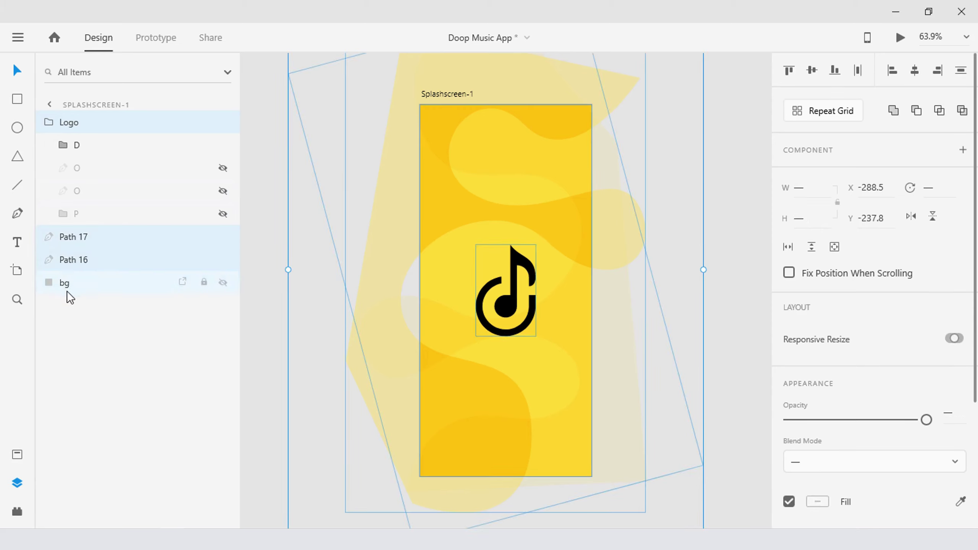
pyautogui.hotkey('ctrl', 'g')
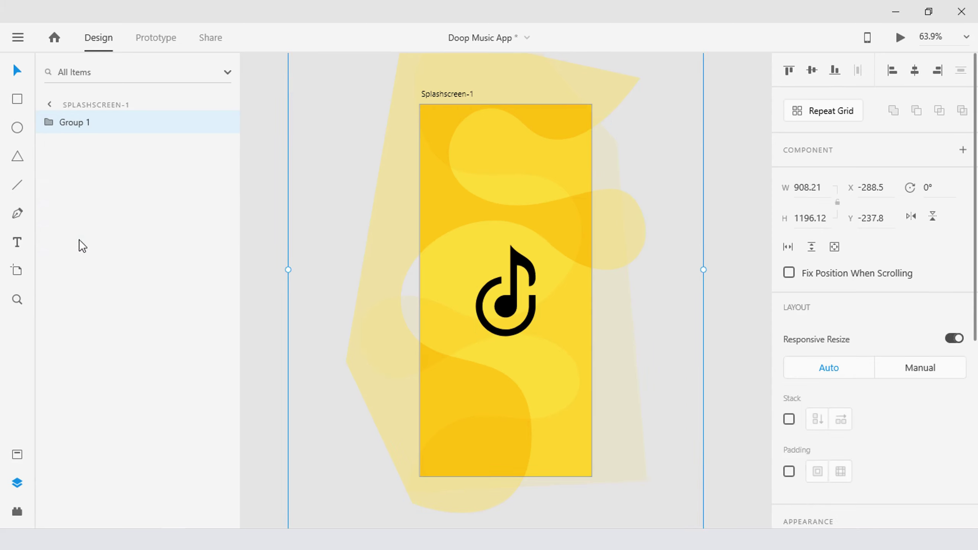
# - Rename the new group in Splashscreen-1 as home and close the layer list
pyautogui.doubleClick(78, 124)
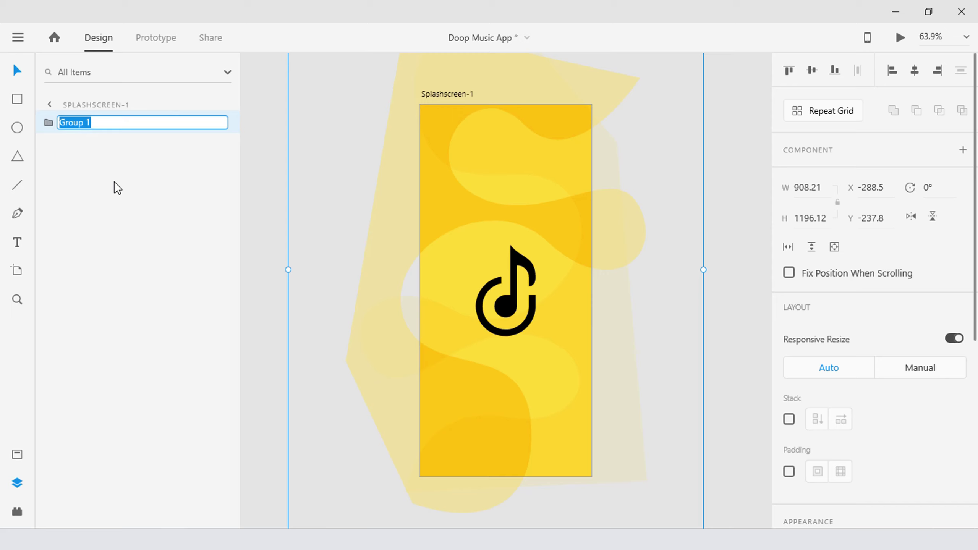
pyautogui.write('home')
pyautogui.press('Return')
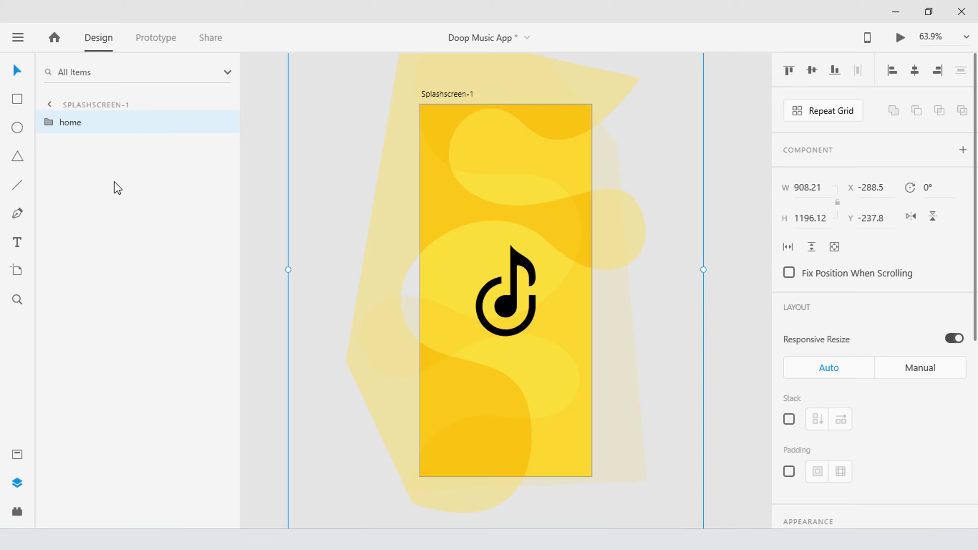
pyautogui.hotkey('ctrl', 'y')
pyautogui.click(117, 189)
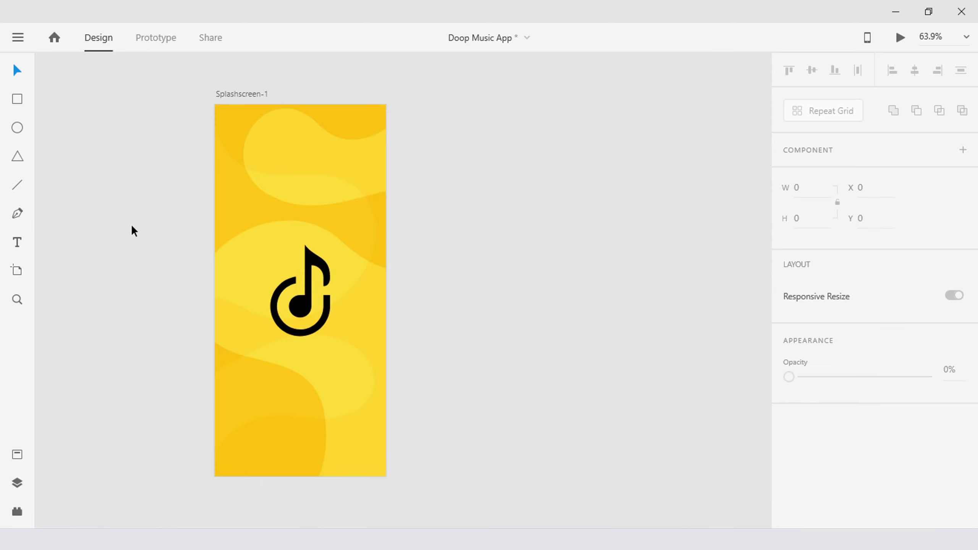
# - Duplicate the Splashscreen-1 artboard beside the original and set the Y position of the copy's logo to 316
pyautogui.scroll(-1, 132, 229)
pyautogui.moveTo(132, 227); pyautogui.dragTo(110, 233)
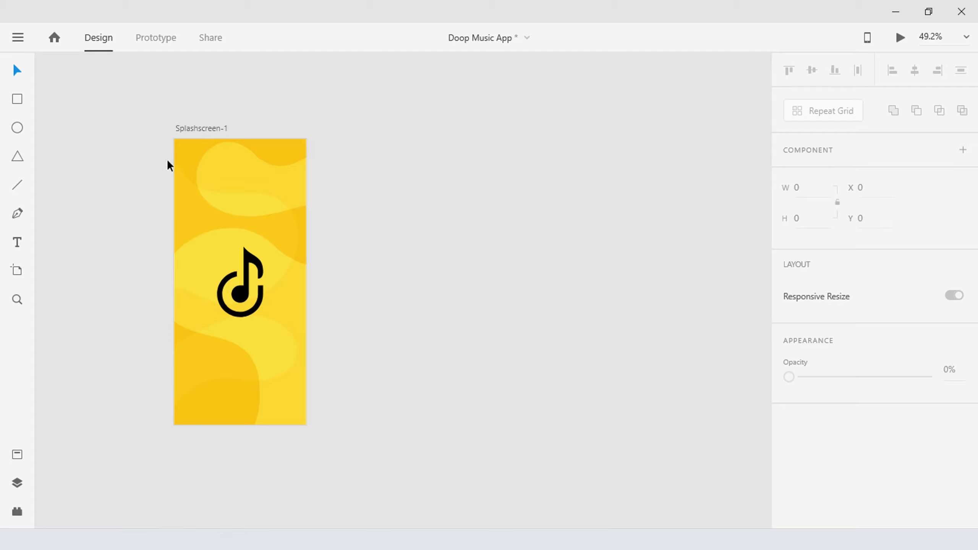
pyautogui.moveTo(183, 130); pyautogui.dragTo(352, 133)
pyautogui.click(408, 280)
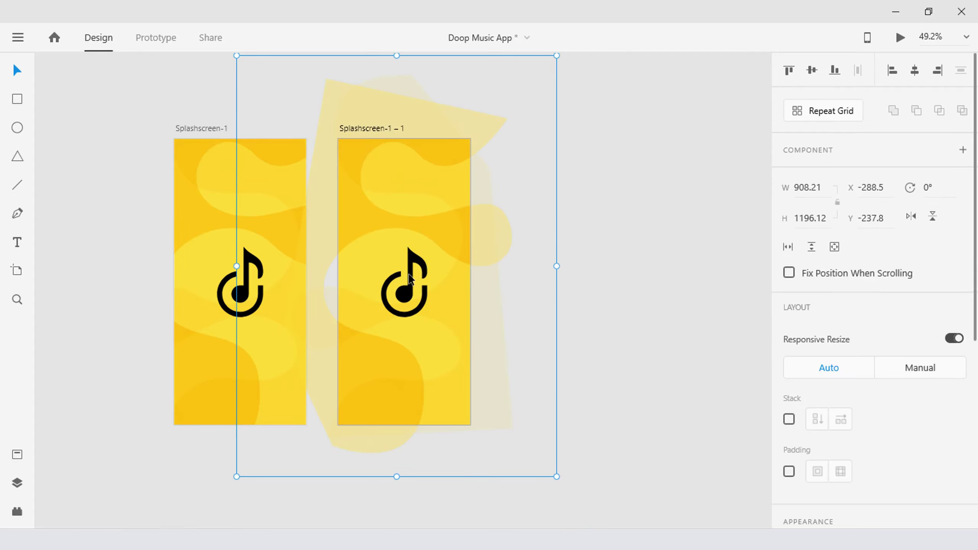
pyautogui.doubleClick(409, 278)
pyautogui.click(884, 217)
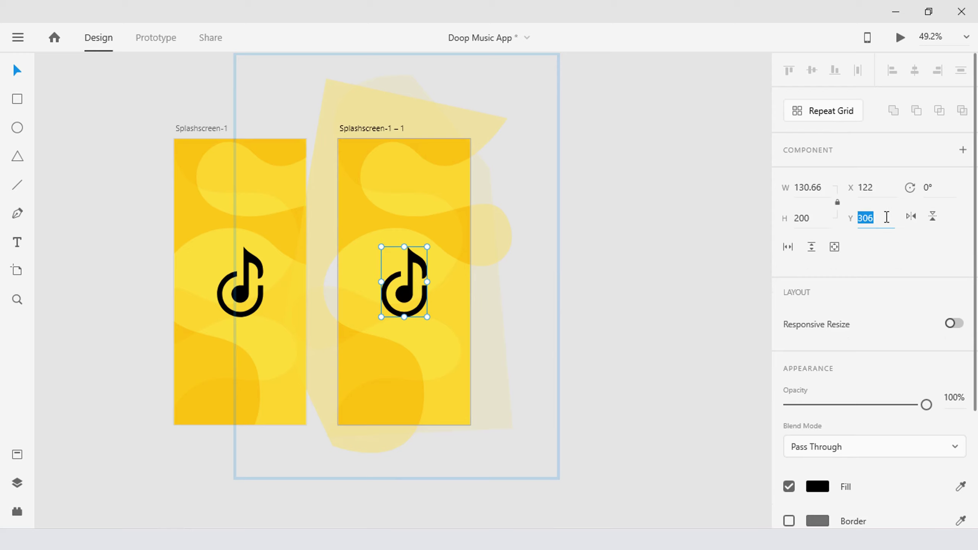
pyautogui.click(887, 218)
pyautogui.press('Return')
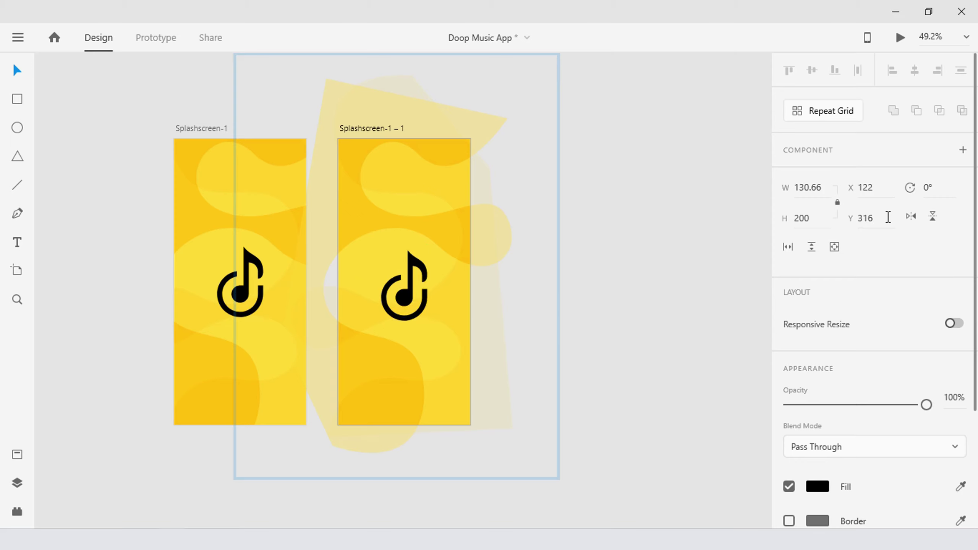
pyautogui.click(583, 406)
# - Duplicate the Splashscreen-1 – 1 artboard beside it and set the Y position of the new copy's logo to 306
pyautogui.moveTo(581, 371); pyautogui.dragTo(428, 376)
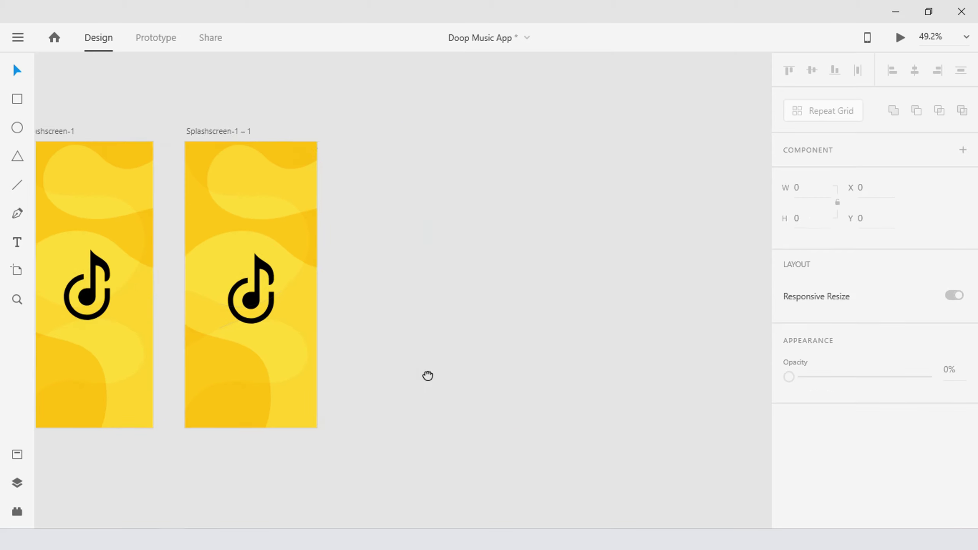
pyautogui.moveTo(231, 132); pyautogui.dragTo(404, 132)
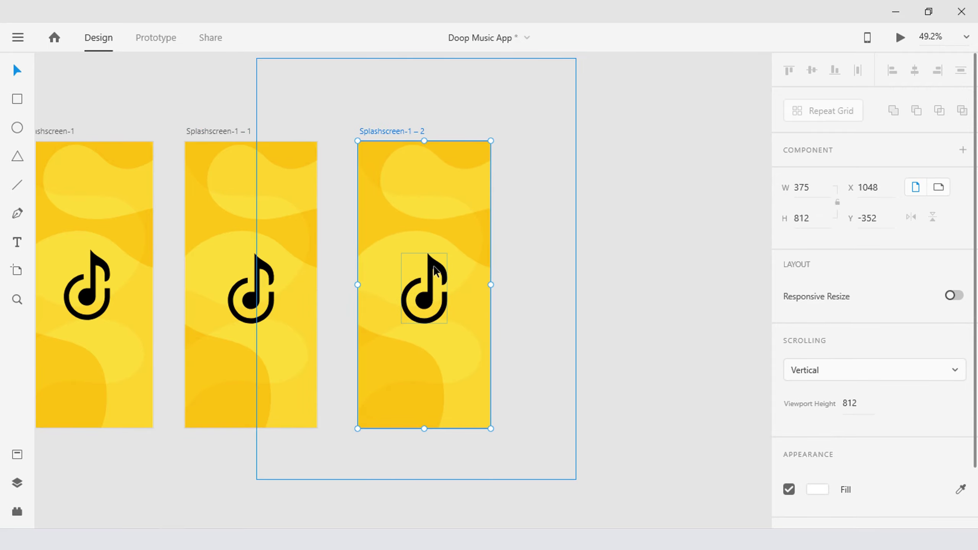
pyautogui.click(435, 270)
pyautogui.click(883, 218)
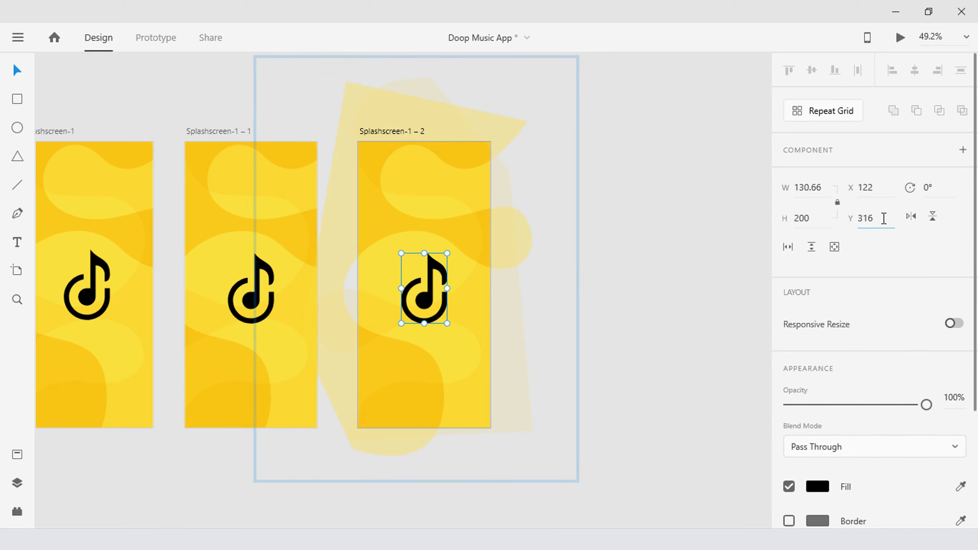
pyautogui.press('Return')
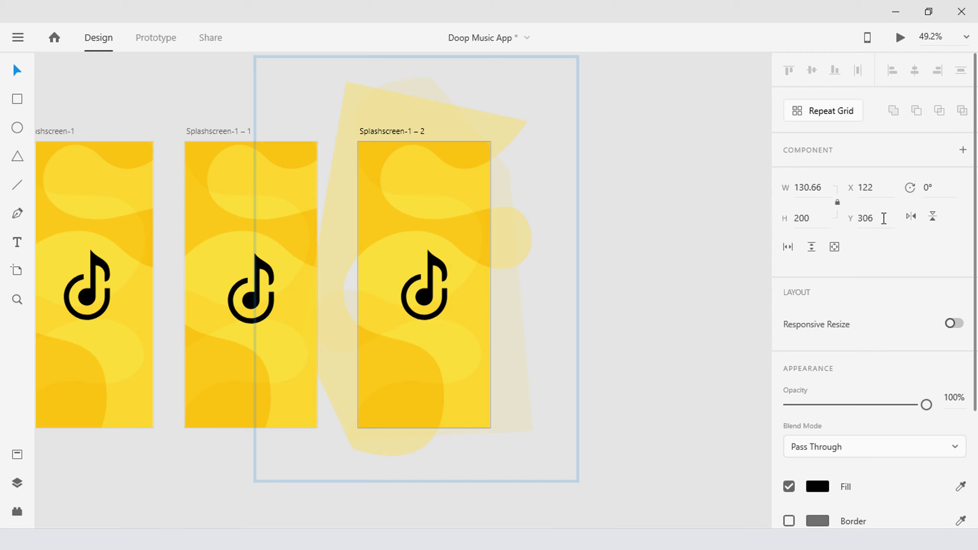
pyautogui.click(641, 321)
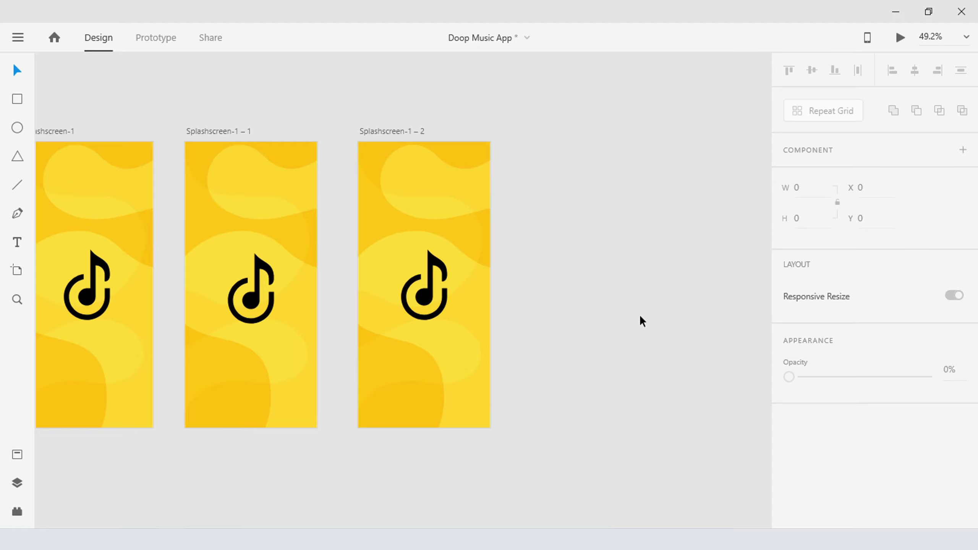
# - Duplicate the Splashscreen-1 – 2 artboard beside it and set the Y position of the new copy's logo to 316
pyautogui.moveTo(641, 317); pyautogui.dragTo(525, 320)
pyautogui.moveTo(285, 133); pyautogui.dragTo(437, 135)
pyautogui.doubleClick(488, 277)
pyautogui.click(882, 218)
pyautogui.write('316')
pyautogui.press('Return')
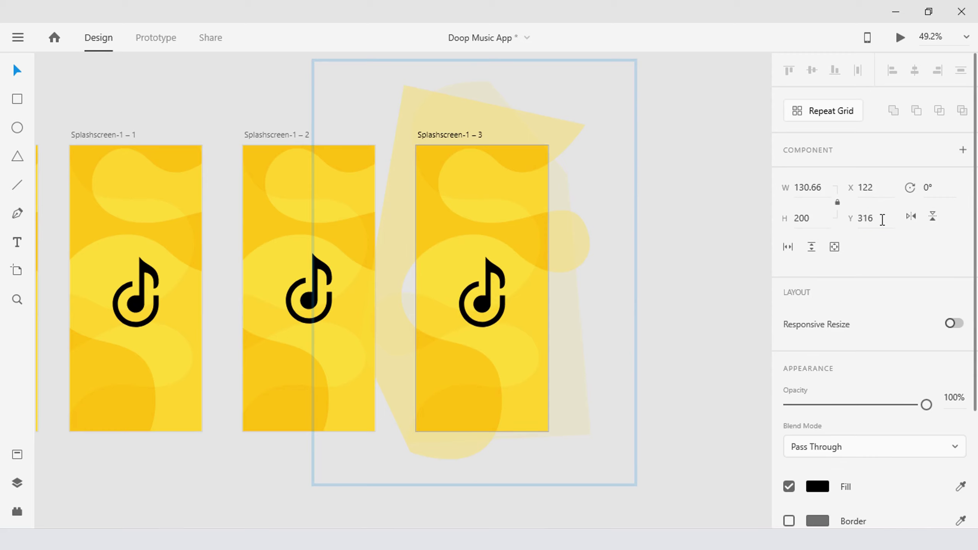
# - Duplicate the Splashscreen-1 – 3 artboard beside it and set the Y position of the new copy's logo to 306
pyautogui.moveTo(694, 254); pyautogui.dragTo(417, 230)
pyautogui.moveTo(210, 137); pyautogui.dragTo(384, 138)
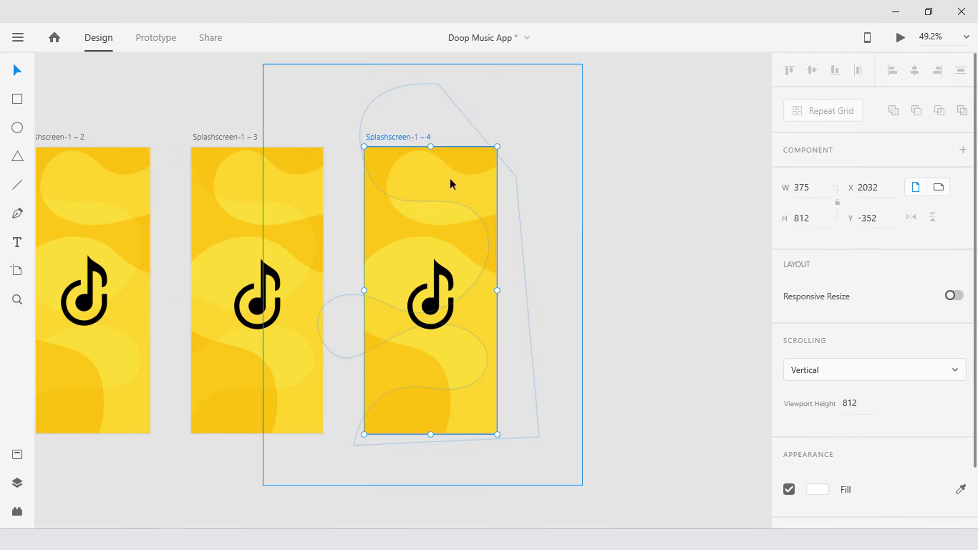
pyautogui.doubleClick(441, 270)
pyautogui.click(878, 217)
pyautogui.write('306')
pyautogui.press('Return')
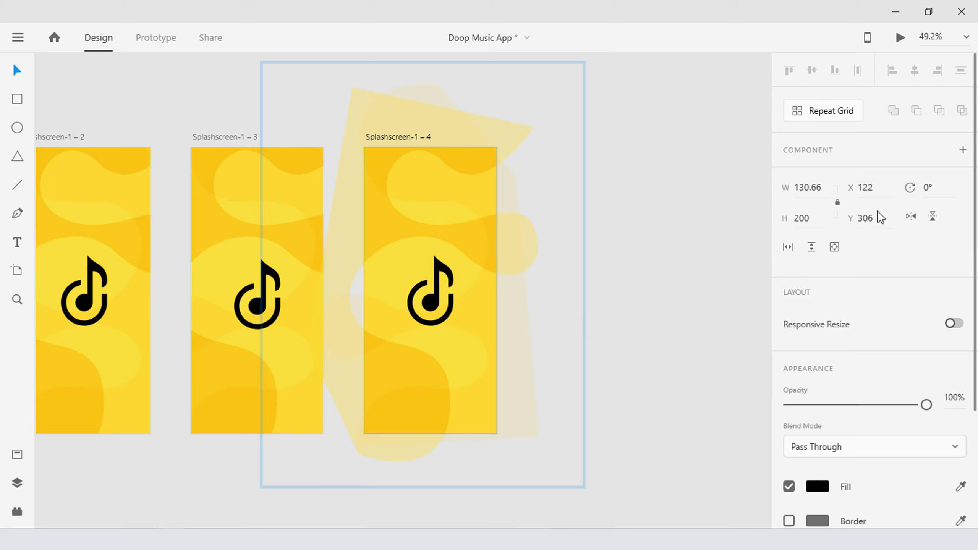
pyautogui.click(697, 293)
# - Duplicate the Splashscreen-1 – 4 artboard beside it and set the Y position of the new copy's logo to 316
pyautogui.moveTo(697, 293); pyautogui.dragTo(528, 294)
pyautogui.moveTo(259, 139); pyautogui.dragTo(426, 143)
pyautogui.click(500, 181)
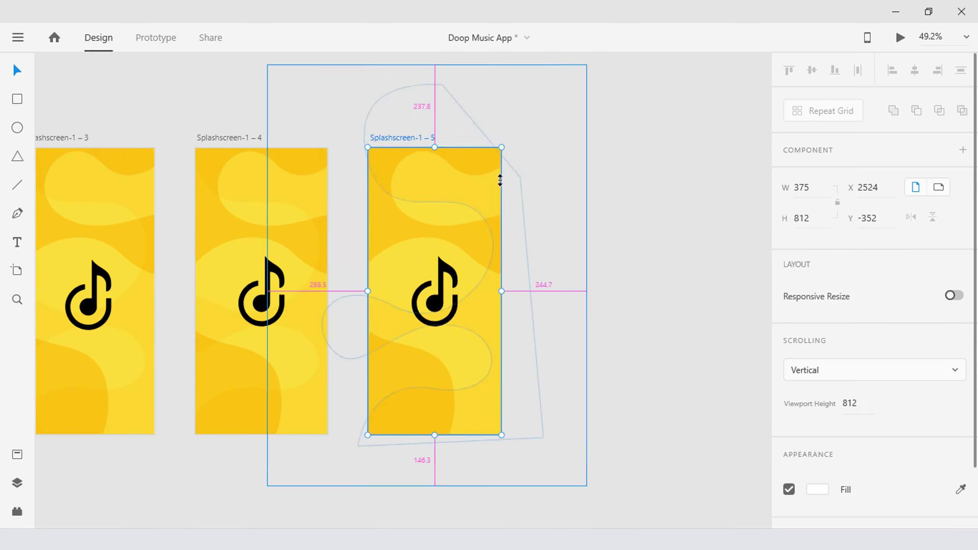
pyautogui.doubleClick(434, 285)
pyautogui.write('316')
pyautogui.press('Return')
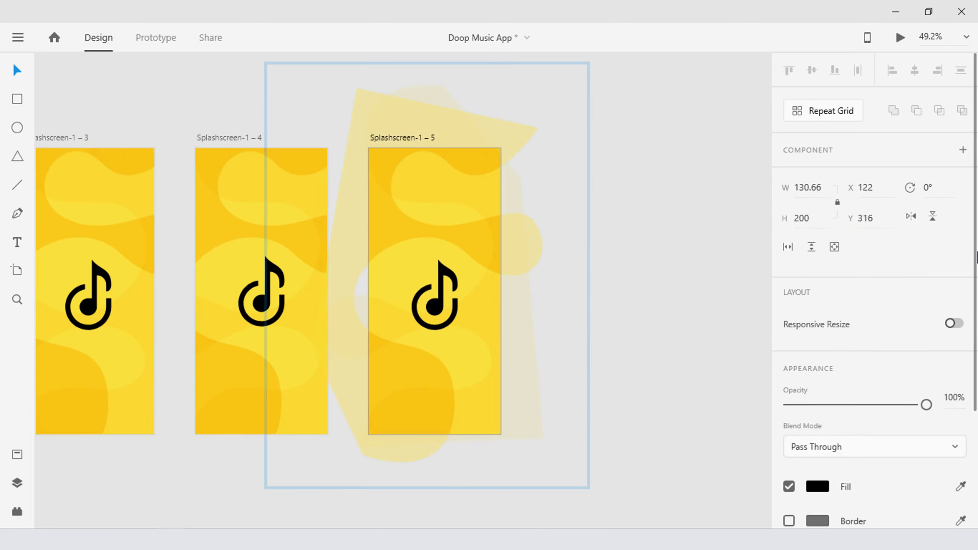
pyautogui.click(682, 291)
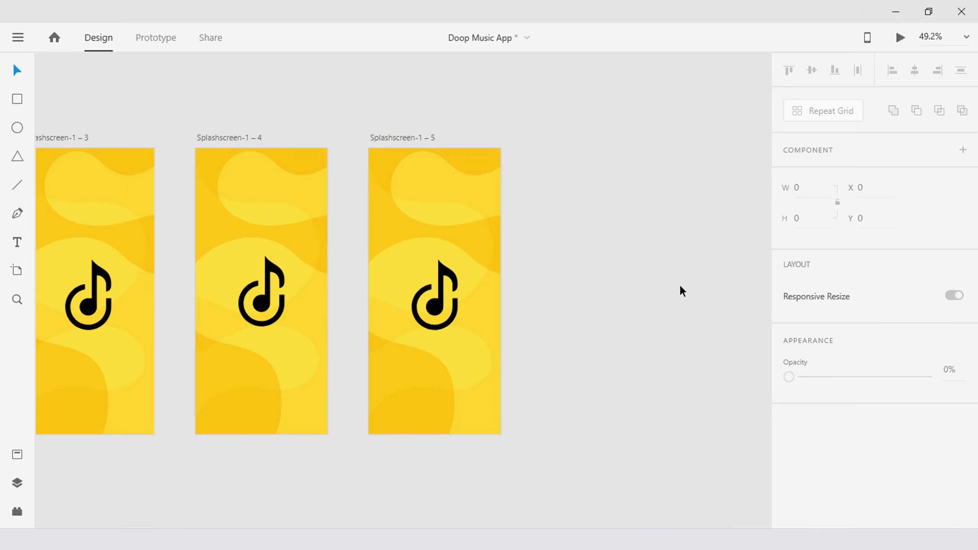
# - Rename the second artboard in the row, Splashscreen-1 – 1, as Splashscreen-2
pyautogui.hotkey('ctrl', '0')
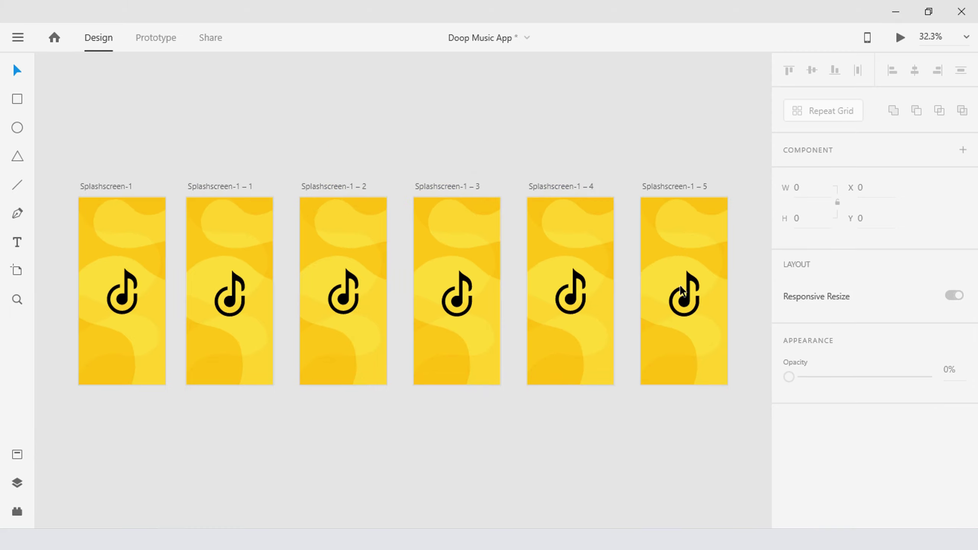
pyautogui.doubleClick(234, 187)
pyautogui.moveTo(243, 187); pyautogui.dragTo(264, 188)
pyautogui.press('BackSpace')
pyautogui.press('BackSpace')
pyautogui.write('2')
pyautogui.press('Return')
# - Rename the third artboard in the row, Splashscreen-1 – 2, as Splashscreen-3
pyautogui.doubleClick(368, 187)
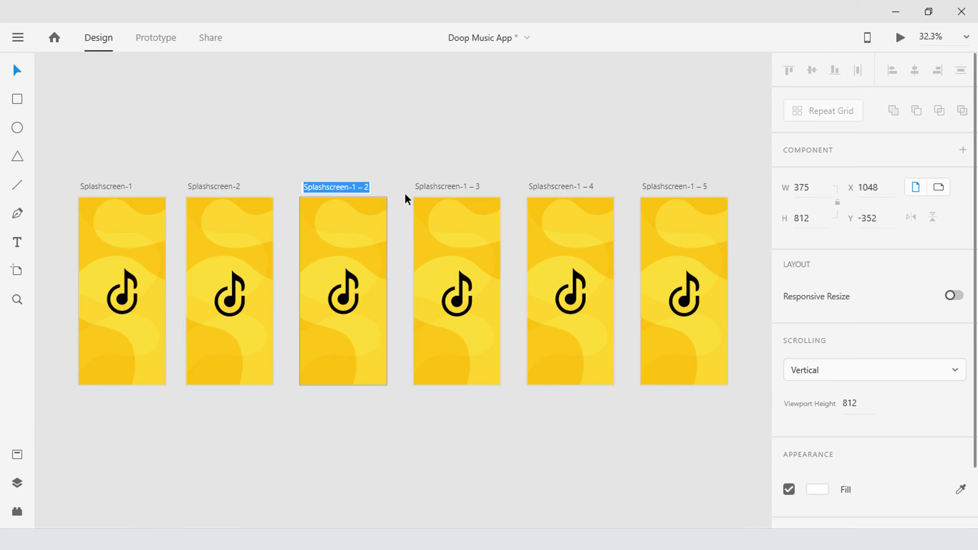
pyautogui.press('End')
pyautogui.press('BackSpace')
pyautogui.press('BackSpace')
pyautogui.press('BackSpace')
pyautogui.press('BackSpace')
pyautogui.press('BackSpace')
pyautogui.write('3')
pyautogui.press('Return')
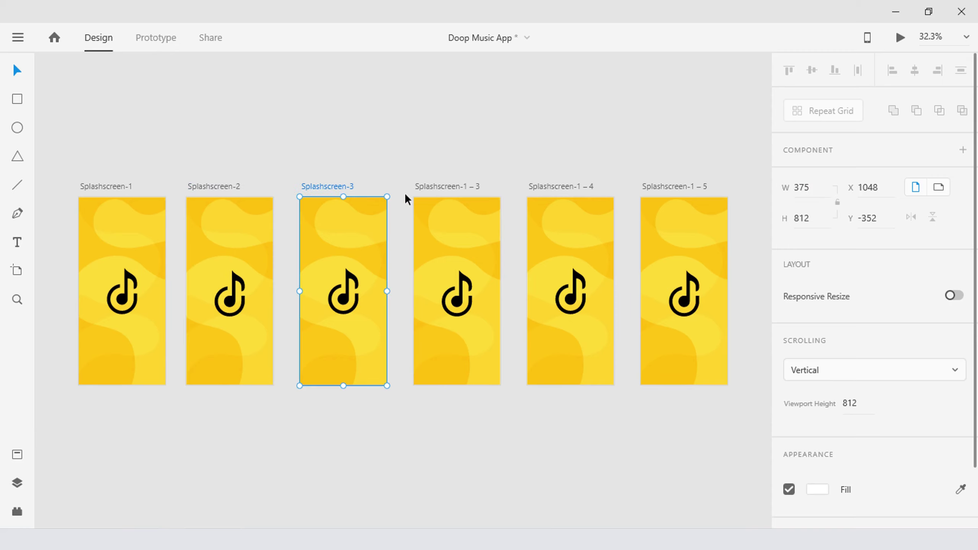
# - Rename the fourth artboard in the row, Splashscreen-1 – 3, as Splashscreen-4
pyautogui.doubleClick(467, 187)
pyautogui.press('End')
pyautogui.press('BackSpace')
pyautogui.press('BackSpace')
pyautogui.press('BackSpace')
pyautogui.press('BackSpace')
pyautogui.write('4')
pyautogui.press('Return')
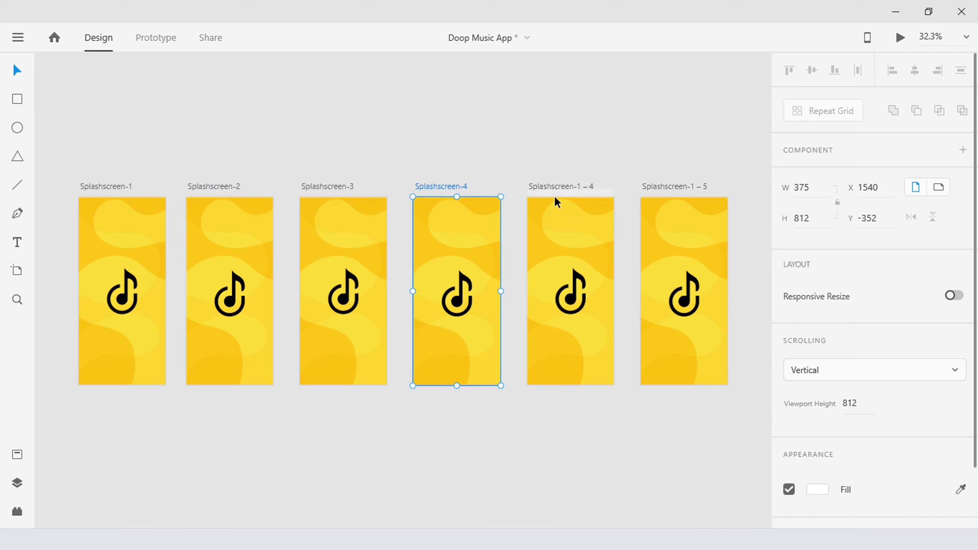
# - Rename the fifth artboard in the row, Splashscreen-1 – 4, as Splashscreen-5
pyautogui.doubleClick(568, 187)
pyautogui.press('End')
pyautogui.press('BackSpace')
pyautogui.press('BackSpace')
pyautogui.press('BackSpace')
pyautogui.press('BackSpace')
pyautogui.press('BackSpace')
pyautogui.write('5')
pyautogui.press('Return')
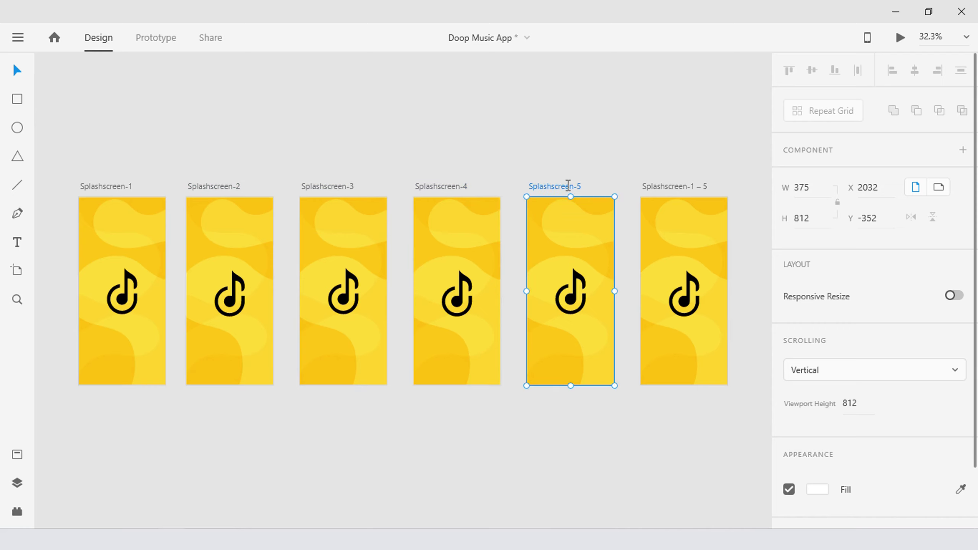
# - Rename the last artboard in the row, Splashscreen-1 – 5, as Splashscreen-6
pyautogui.doubleClick(683, 188)
pyautogui.press('End')
pyautogui.press('BackSpace')
pyautogui.press('BackSpace')
pyautogui.press('BackSpace')
pyautogui.press('BackSpace')
pyautogui.press('BackSpace')
pyautogui.write('6')
pyautogui.press('Return')
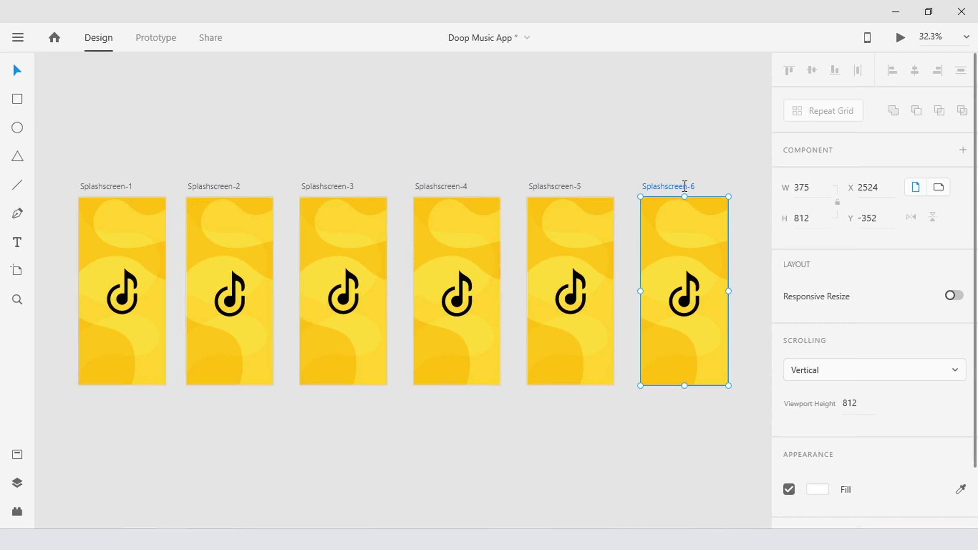
# - In Prototype mode, link the Splashscreen-1 artboard to Splashscreen-2 and set the interaction's trigger to Time
pyautogui.click(600, 175)
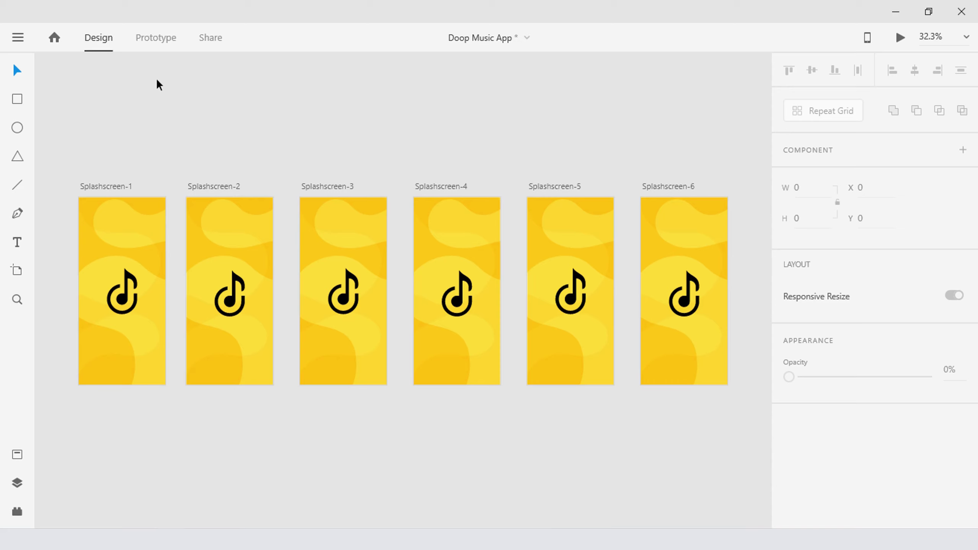
pyautogui.click(158, 41)
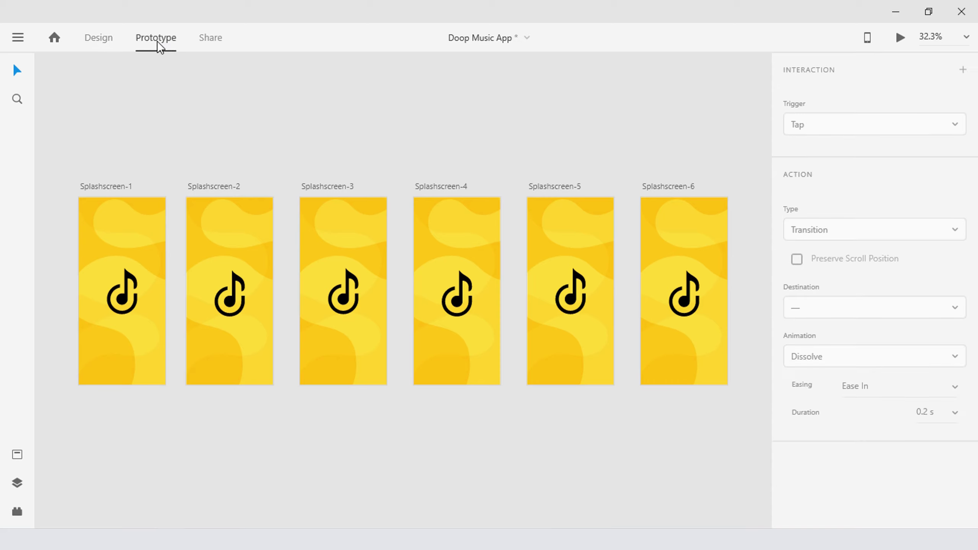
pyautogui.click(109, 187)
pyautogui.moveTo(165, 277); pyautogui.dragTo(198, 314)
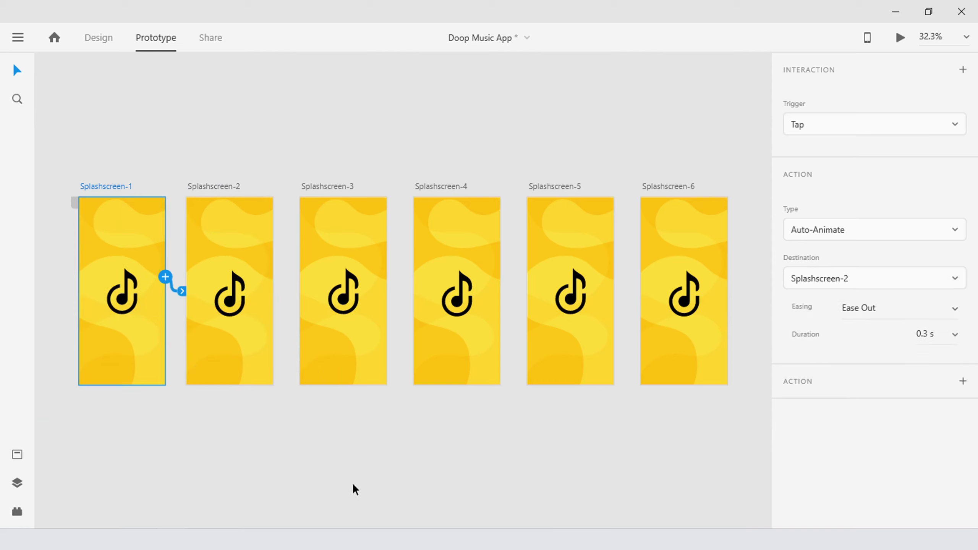
pyautogui.click(841, 131)
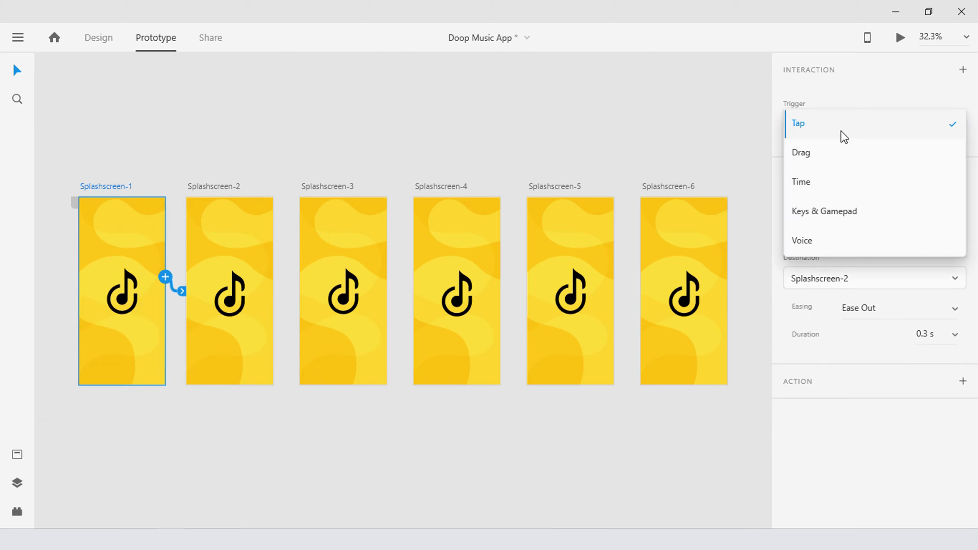
pyautogui.click(831, 183)
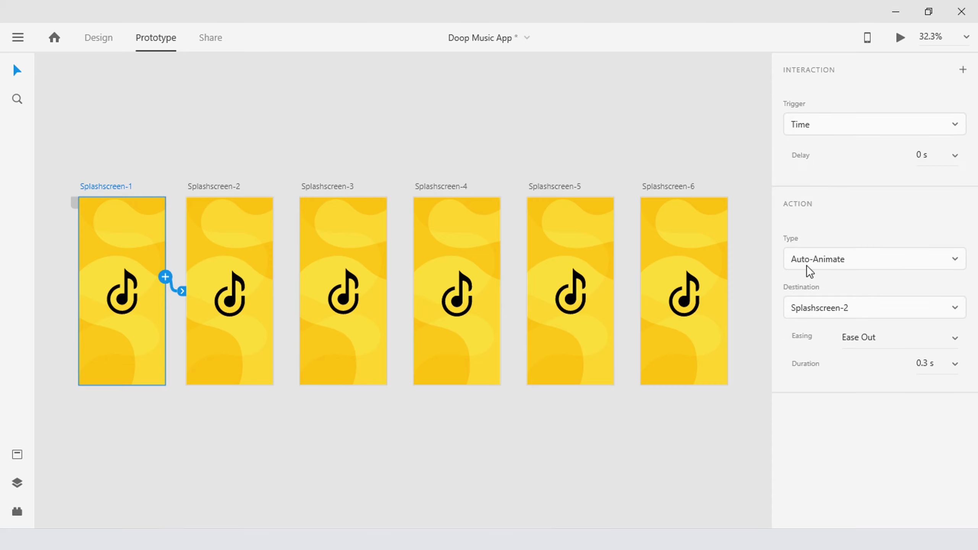
# - Set the Splashscreen-1 interaction's easing to Ease In-Out and its duration to 0.4 s
pyautogui.click(854, 268)
pyautogui.click(855, 267)
pyautogui.click(953, 338)
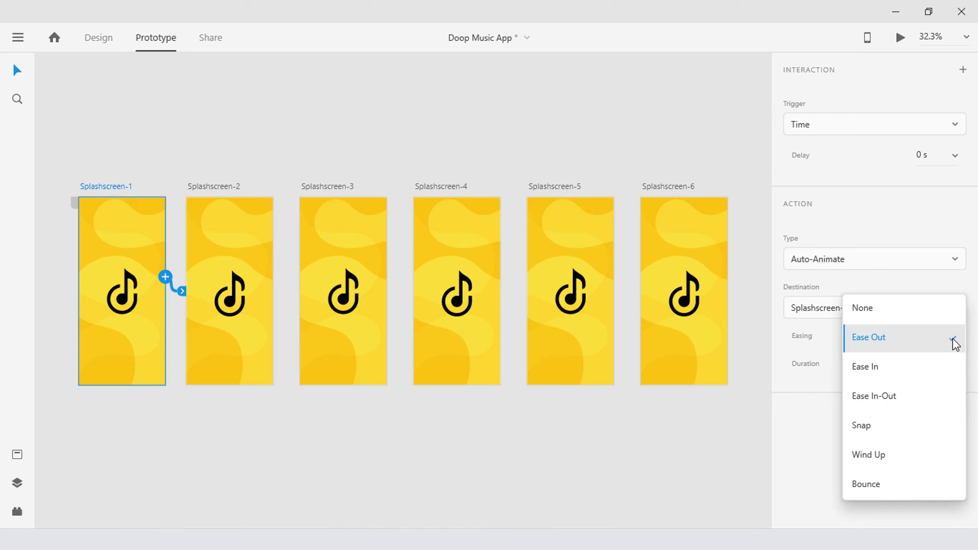
pyautogui.click(903, 396)
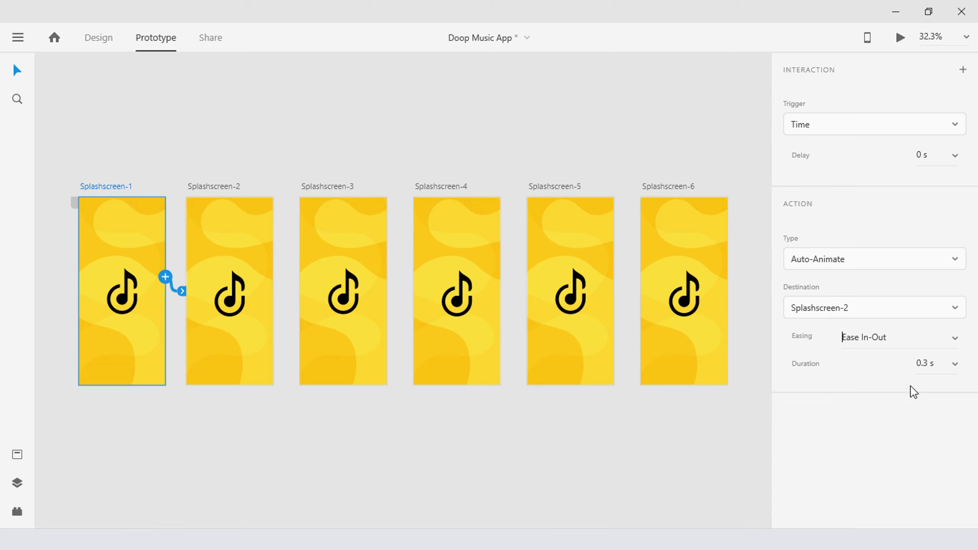
pyautogui.click(934, 364)
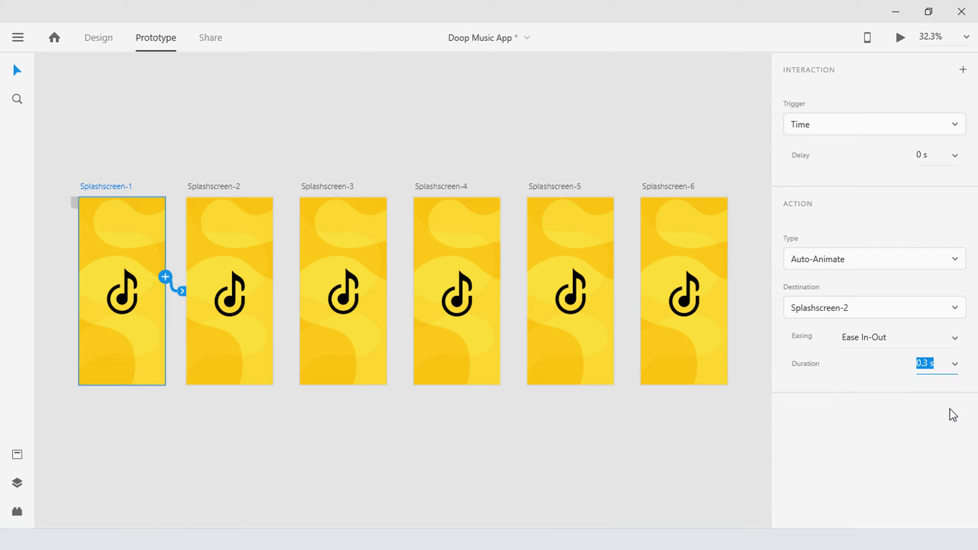
pyautogui.write('.4')
pyautogui.press('Return')
pyautogui.click(522, 428)
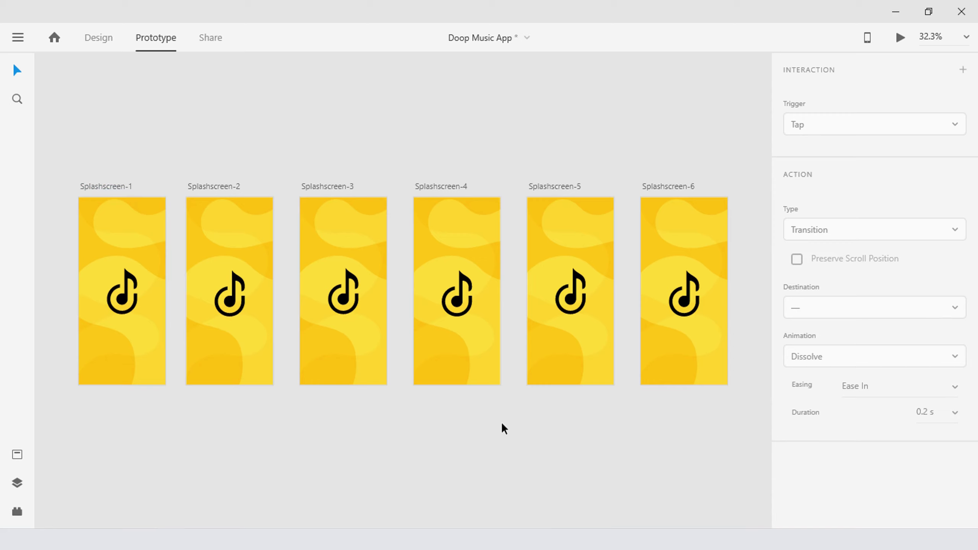
# - Link the remaining artboards in sequence, from Splashscreen-2 through Splashscreen-3, Splashscreen-4 and Splashscreen-5 to Splashscreen-6, keeping the same interaction settings
pyautogui.click(201, 189)
pyautogui.moveTo(275, 278); pyautogui.dragTo(310, 311)
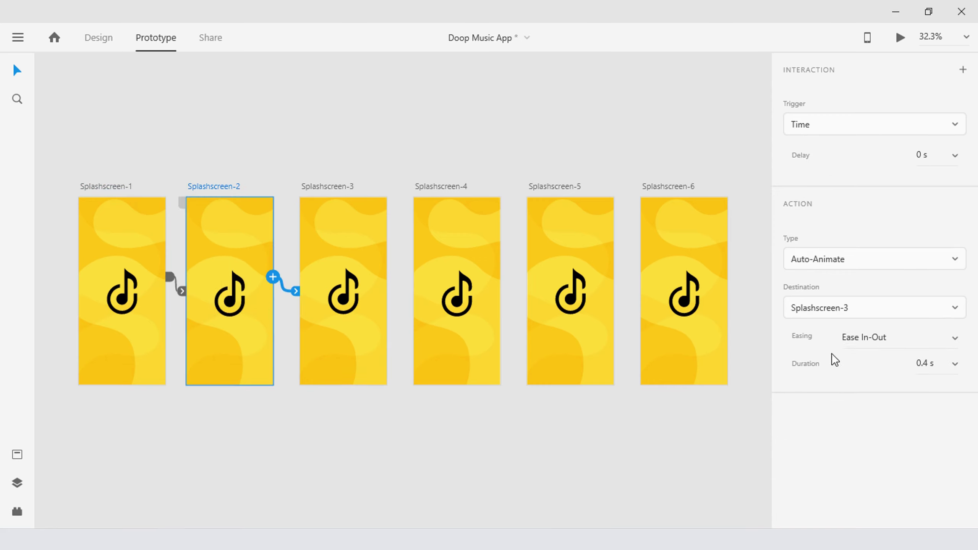
pyautogui.click(328, 187)
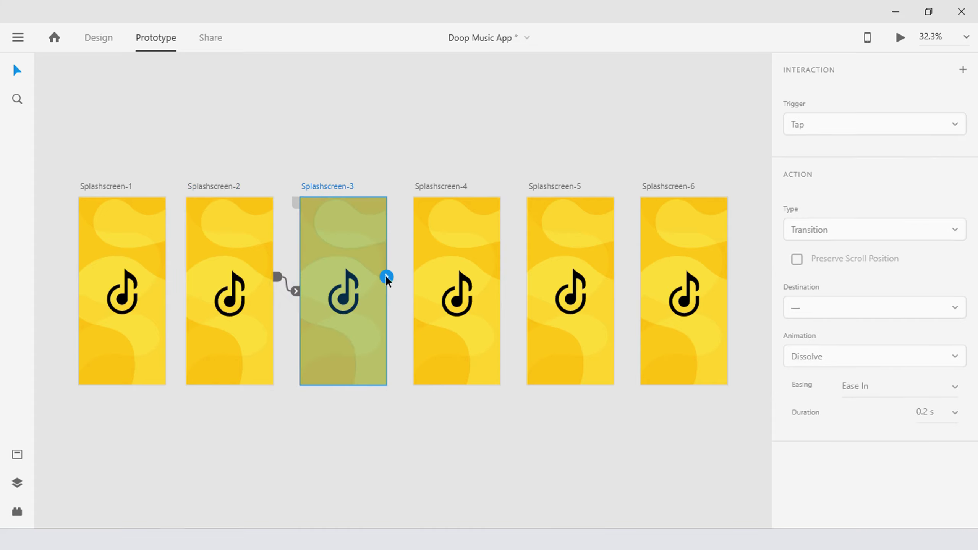
pyautogui.moveTo(387, 277); pyautogui.dragTo(443, 300)
pyautogui.click(465, 188)
pyautogui.moveTo(500, 276); pyautogui.dragTo(555, 301)
pyautogui.click(573, 186)
pyautogui.moveTo(614, 276); pyautogui.dragTo(658, 304)
pyautogui.click(642, 149)
# - Play the splash screen animation in the preview window and close the preview
pyautogui.press('space')
pyautogui.moveTo(642, 150)
pyautogui.mouseDown()
pyautogui.moveTo(615, 147)
pyautogui.moveTo(628, 148)
pyautogui.mouseUp()
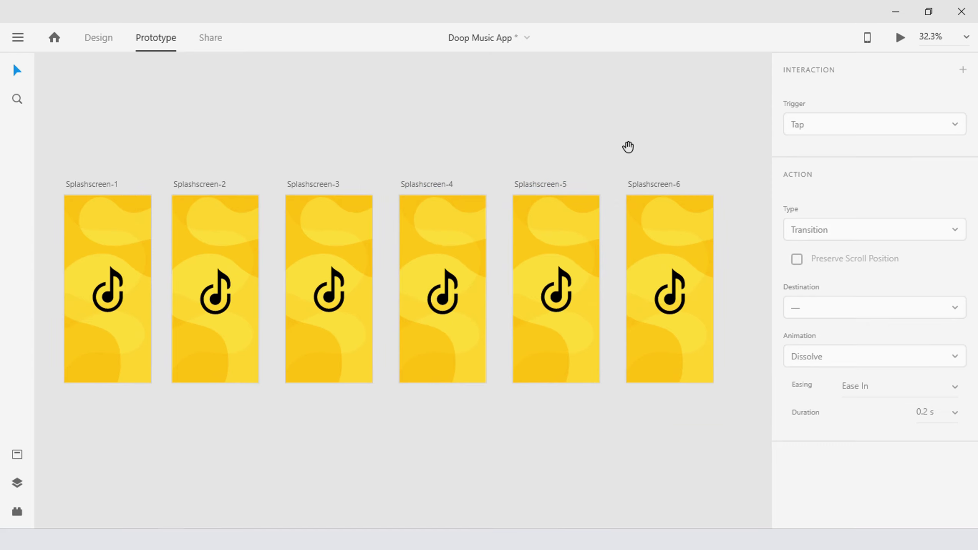
pyautogui.click(897, 42)
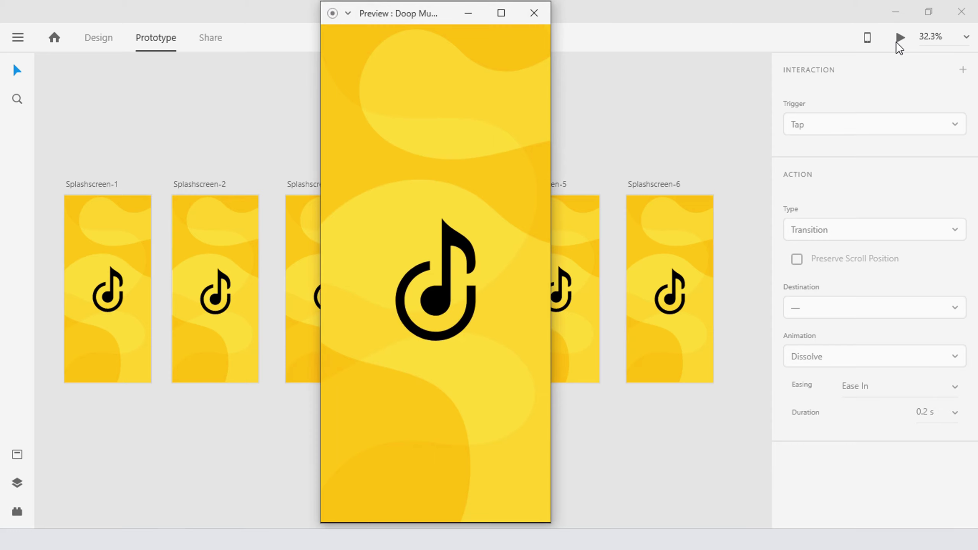
pyautogui.click(901, 43)
pyautogui.click(534, 13)
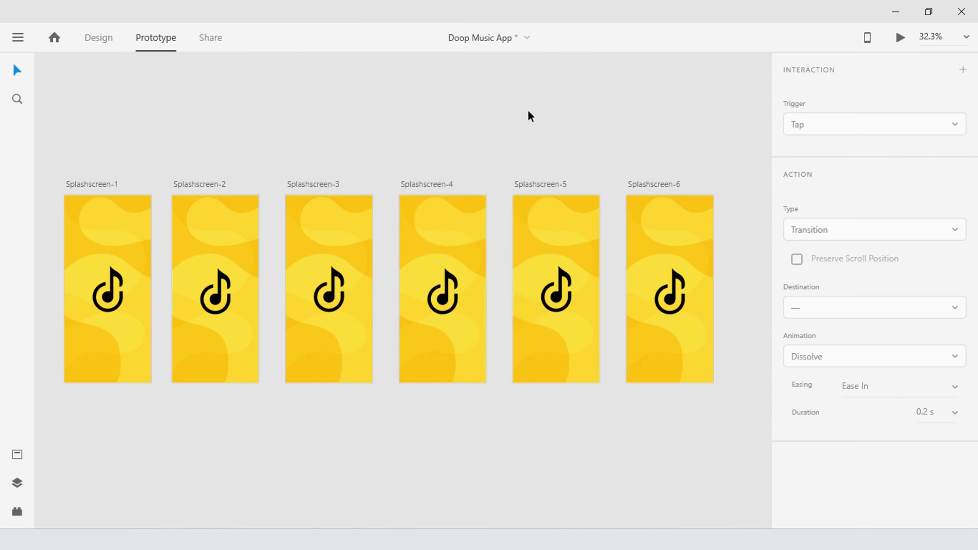
# - Return to Design mode and duplicate the Splashscreen-6 artboard to its right with a gap of 117
pyautogui.hotkey('ctrl', '0')
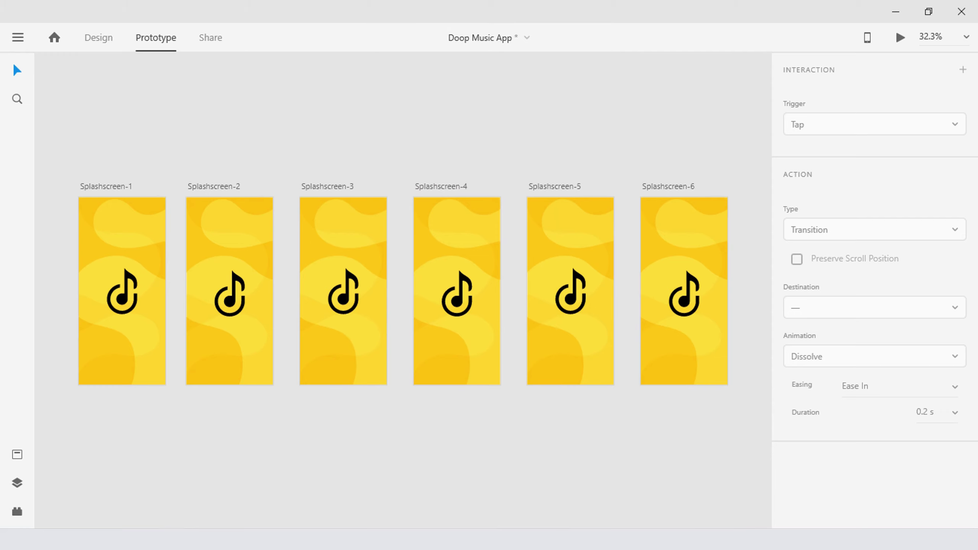
pyautogui.hotkey('ctrl', 'Tab')
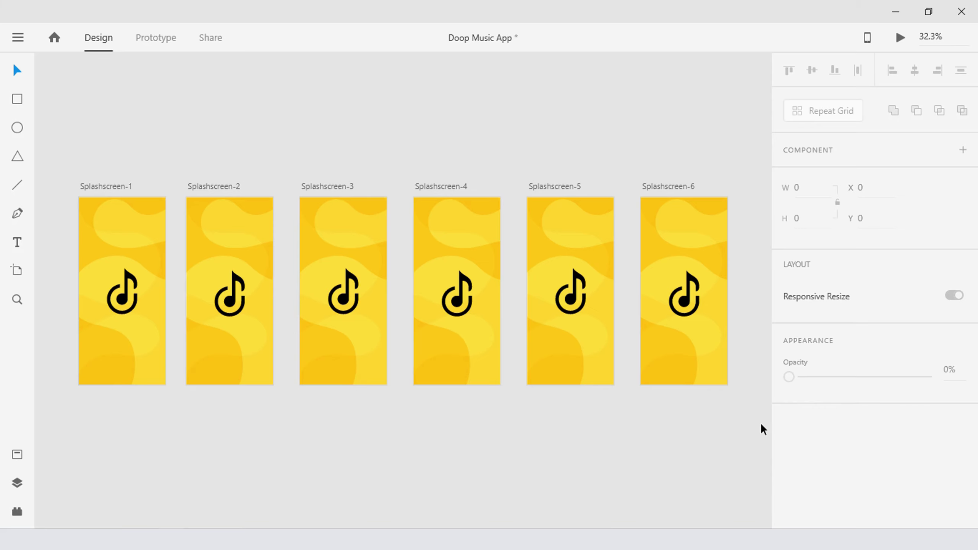
pyautogui.moveTo(762, 424); pyautogui.dragTo(290, 431)
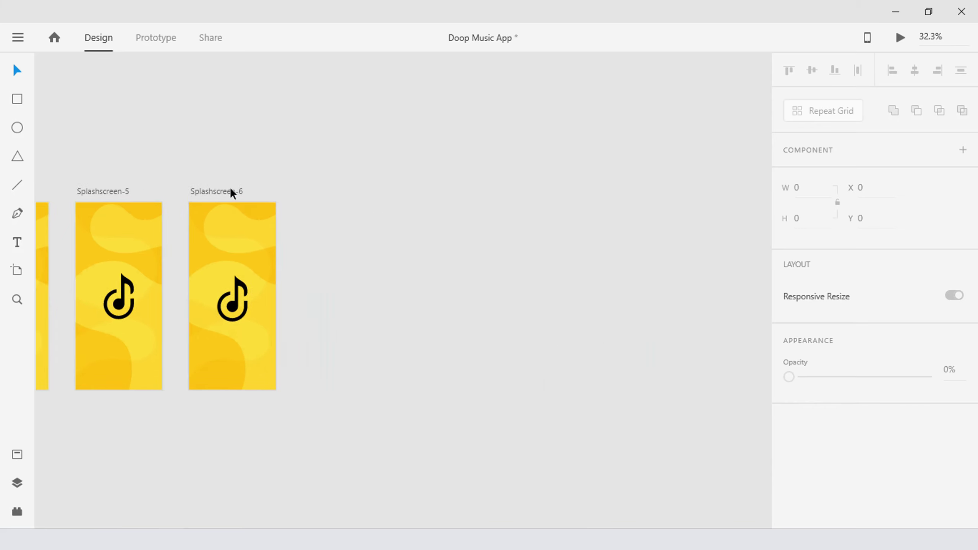
pyautogui.moveTo(232, 192); pyautogui.dragTo(342, 195)
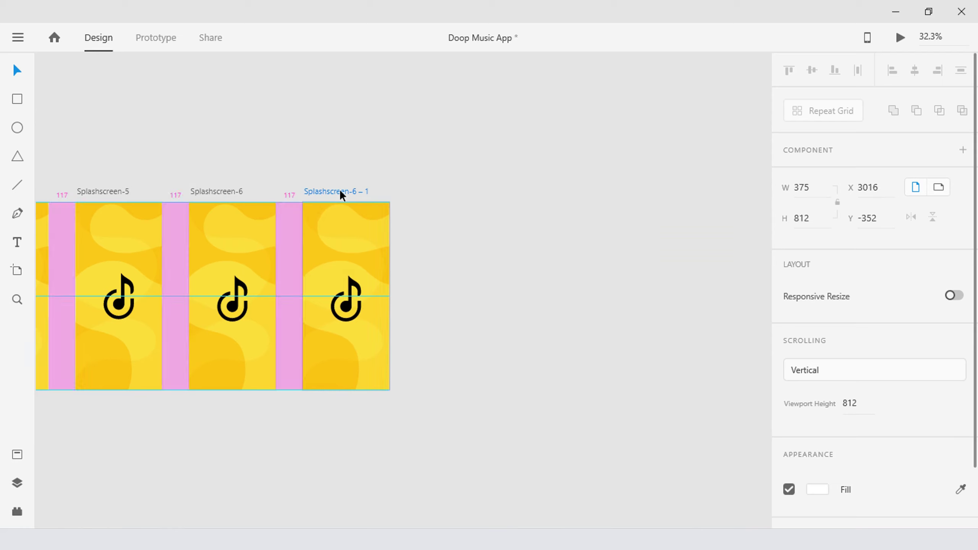
# - Rename the duplicated artboard at the end of the row as Homepage
pyautogui.doubleClick(342, 193)
pyautogui.write('Hom')
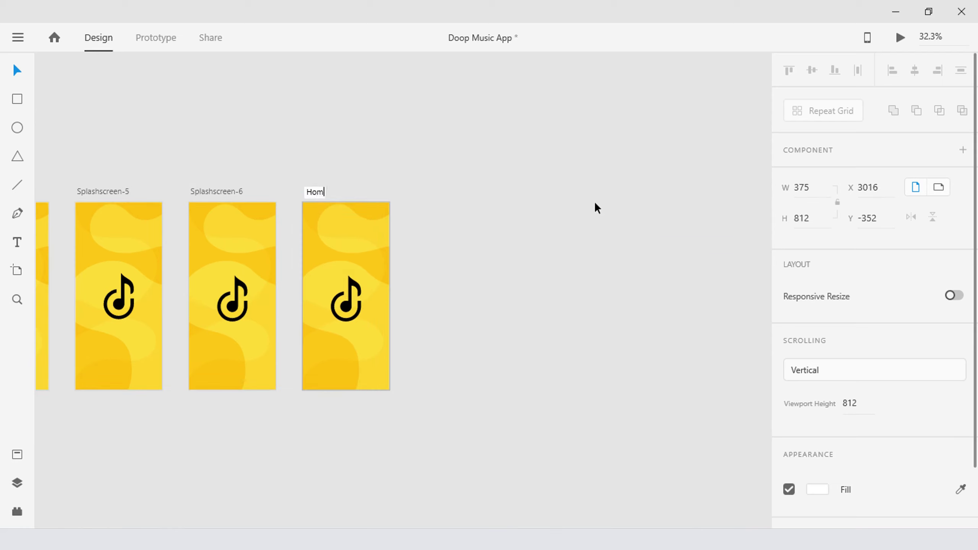
pyautogui.write('epafe')
pyautogui.press('BackSpace')
pyautogui.press('BackSpace')
pyautogui.write('ge')
pyautogui.press('Return')
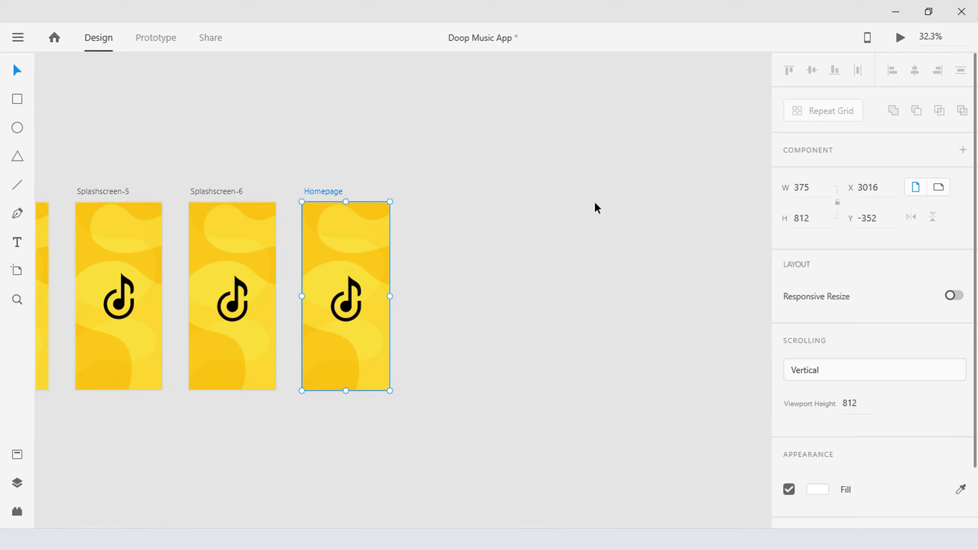
pyautogui.click(596, 208)
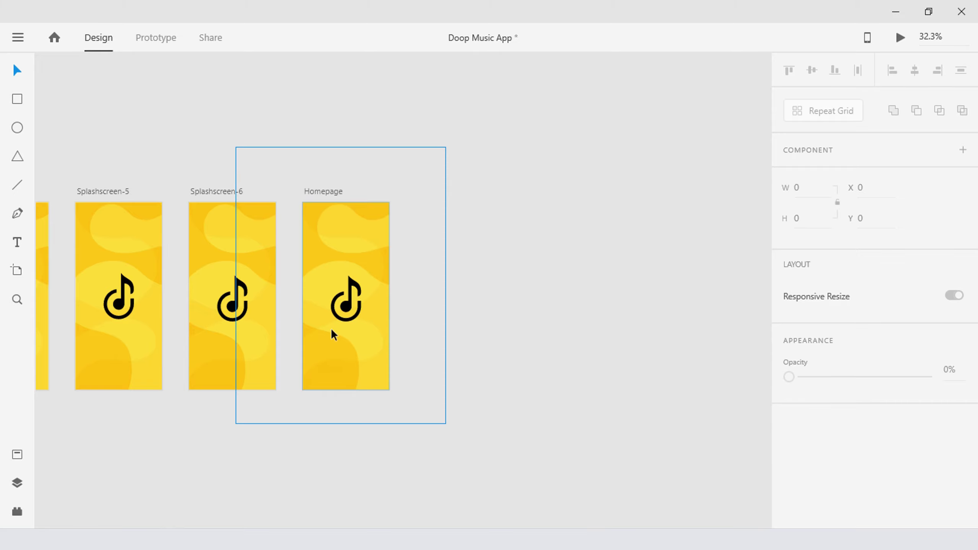
# - Delete the background shapes Path 17 and Path 16 from the home group of the Homepage artboard
pyautogui.click(16, 485)
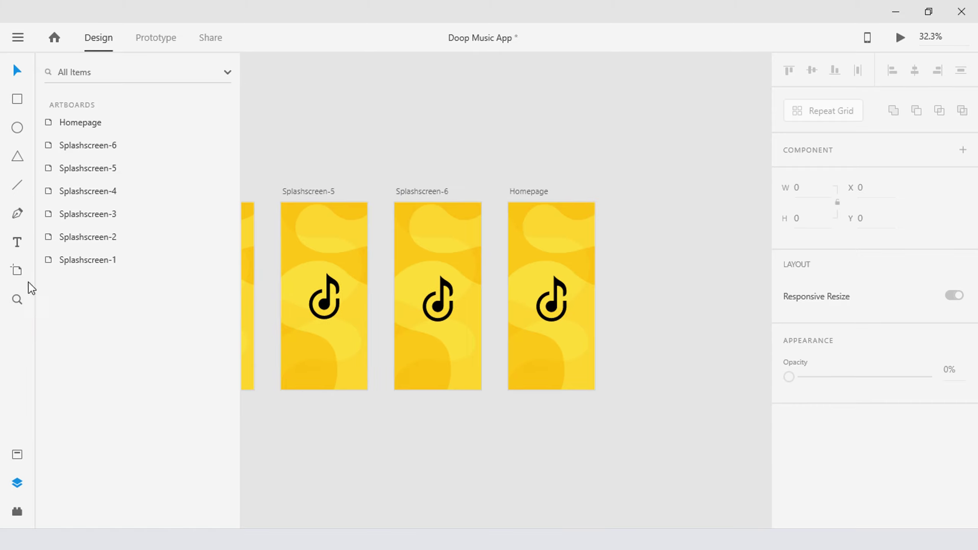
pyautogui.click(46, 129)
pyautogui.doubleClick(48, 127)
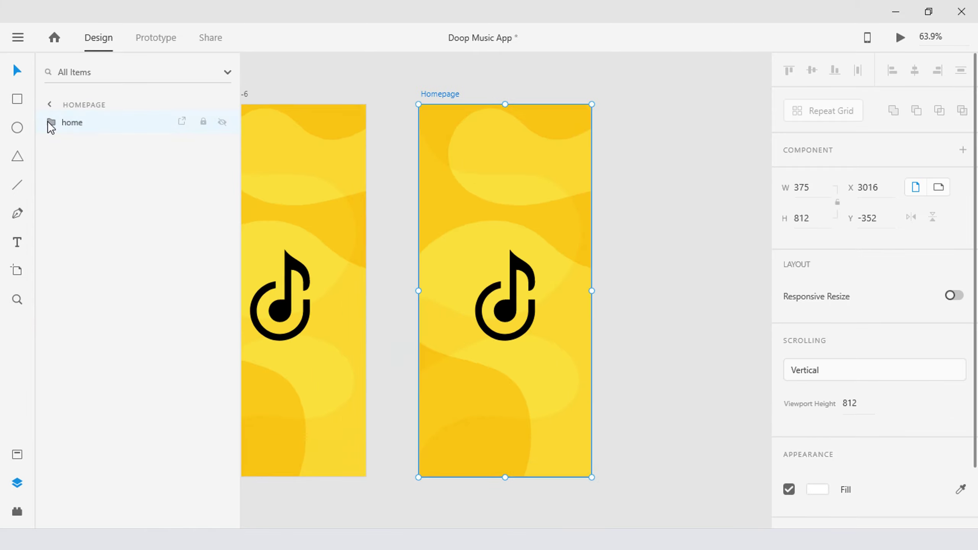
pyautogui.click(82, 169)
pyautogui.keyDown('shift'); pyautogui.click(105, 191); pyautogui.keyUp('shift')
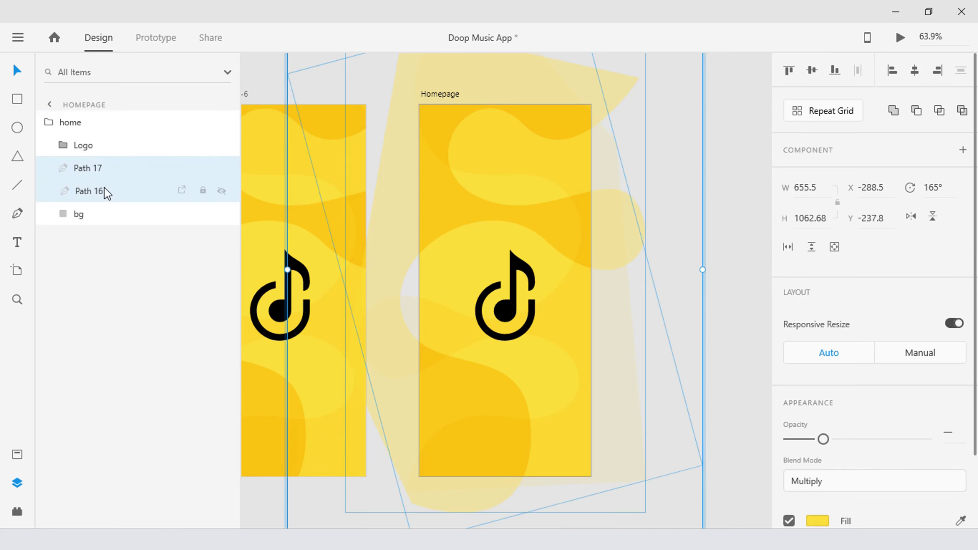
pyautogui.rightClick(105, 189)
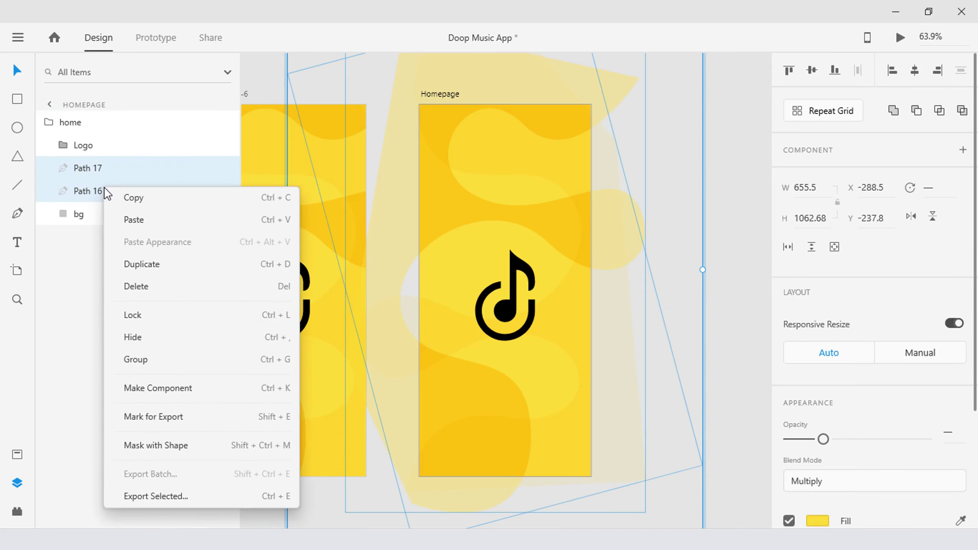
pyautogui.click(173, 295)
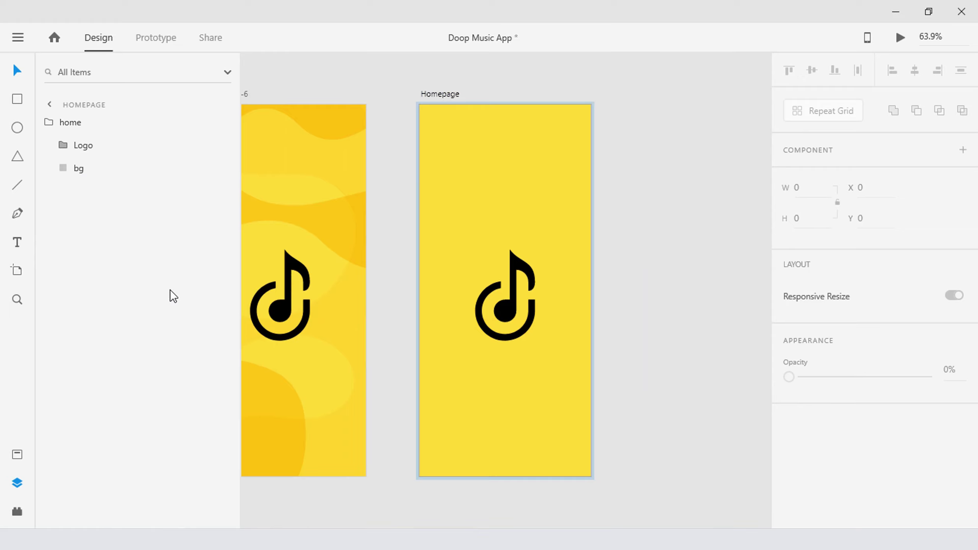
# - Scale the Homepage logo down to about 67 × 103 and unhide its two O layers and the P group
pyautogui.click(64, 146)
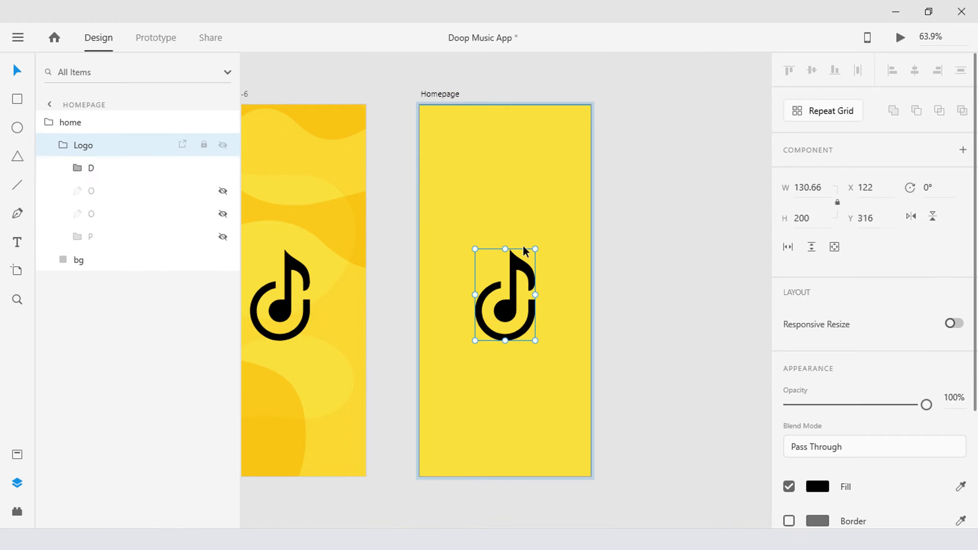
pyautogui.moveTo(533, 249); pyautogui.dragTo(521, 271)
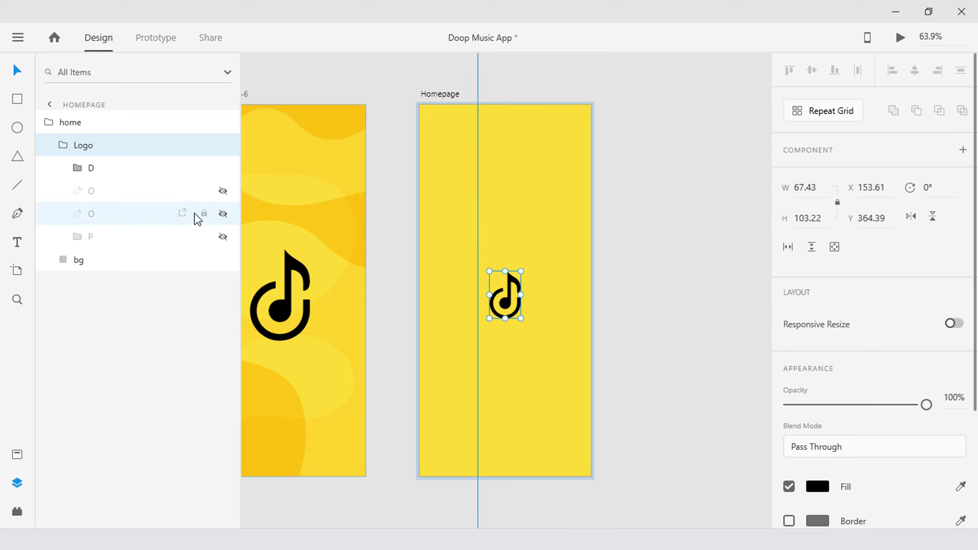
pyautogui.click(223, 190)
pyautogui.click(223, 214)
pyautogui.click(223, 236)
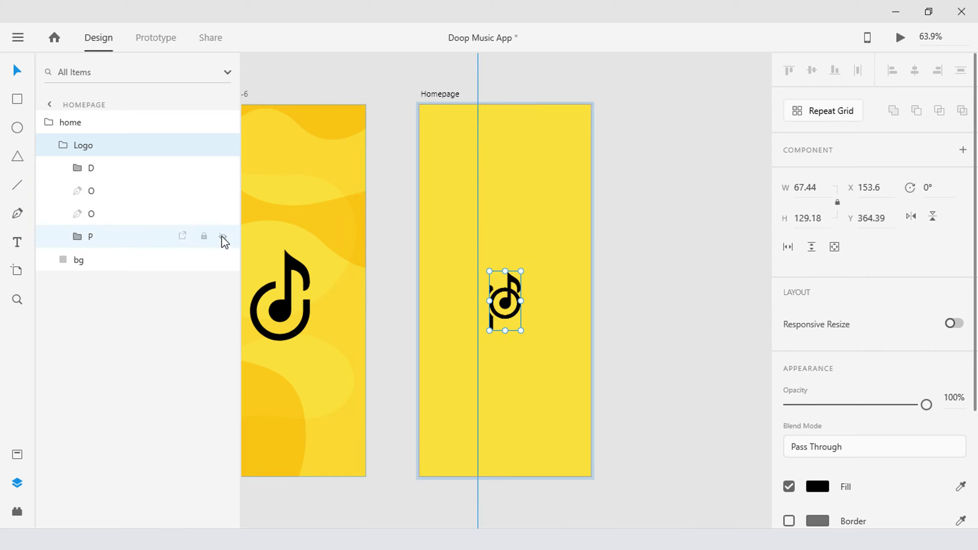
# - Line up the two O letters and the P to the right of the D, about 10.6 apart, spelling doop
pyautogui.click(110, 192)
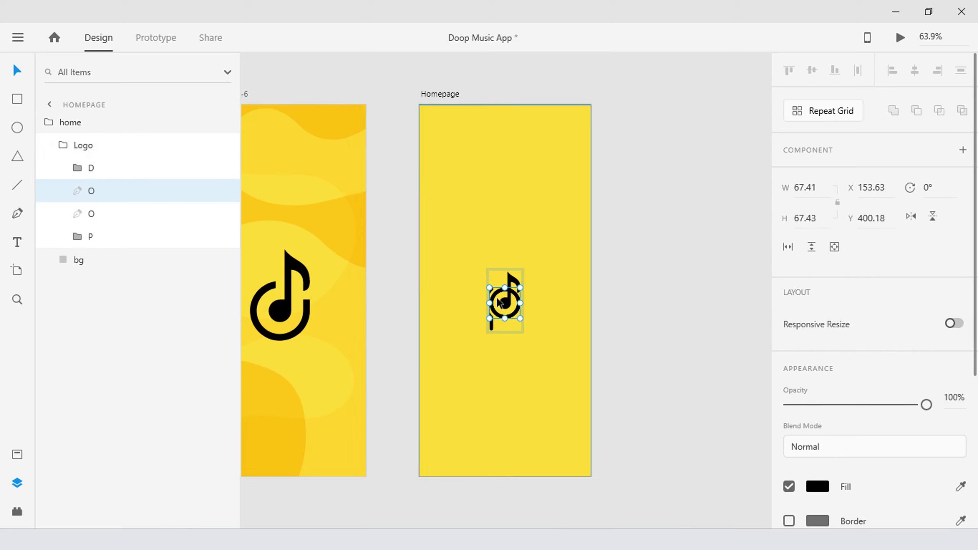
pyautogui.moveTo(516, 295); pyautogui.dragTo(590, 300)
pyautogui.click(104, 217)
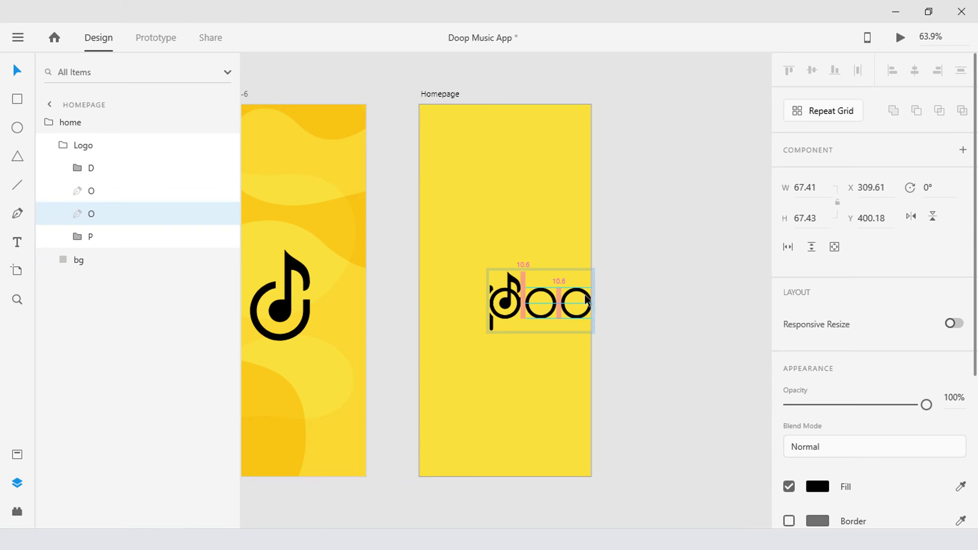
pyautogui.click(80, 237)
pyautogui.click(81, 241)
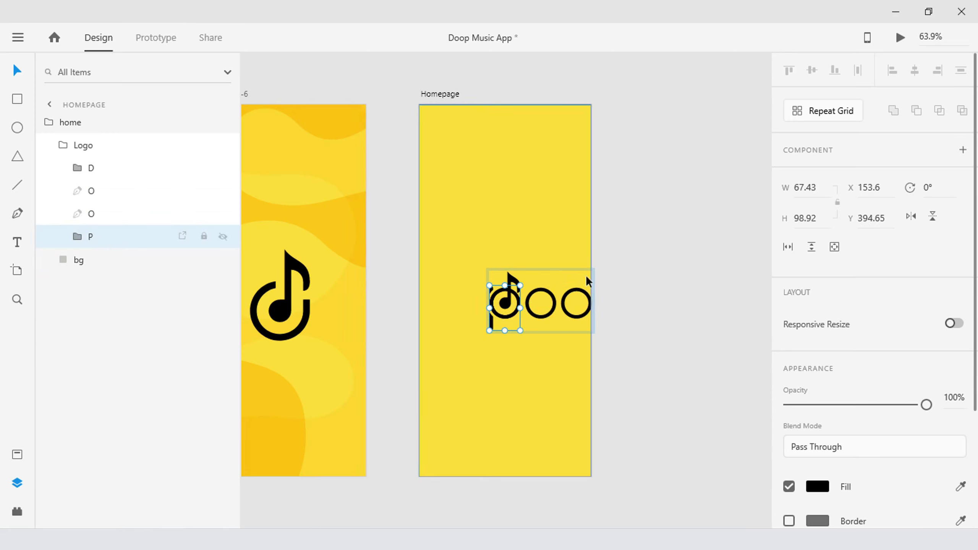
pyautogui.moveTo(506, 280); pyautogui.dragTo(634, 305)
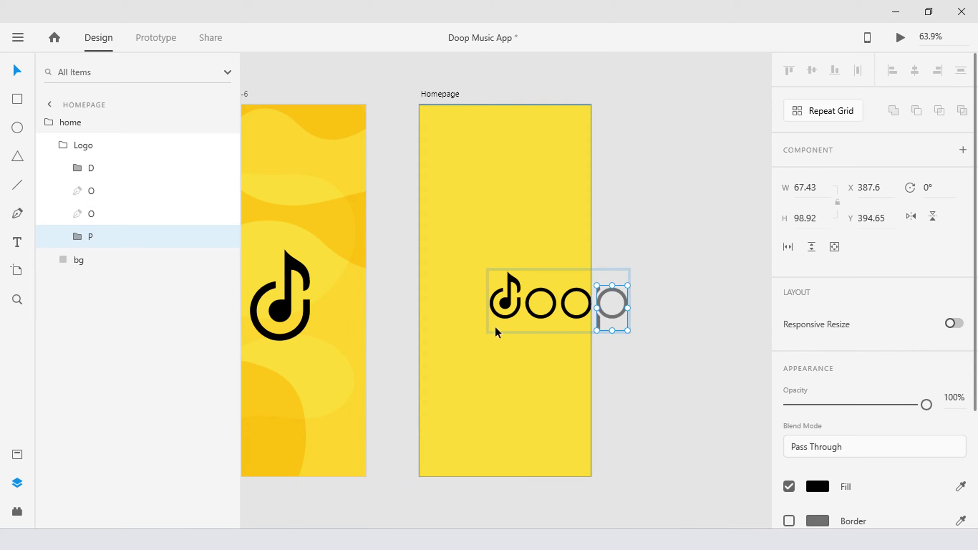
# - Resize the whole Logo group to about 261 × 112 and place it near the Homepage artboard's upper edge, at about X 57, Y 49
pyautogui.click(83, 145)
pyautogui.moveTo(585, 315); pyautogui.dragTo(565, 328)
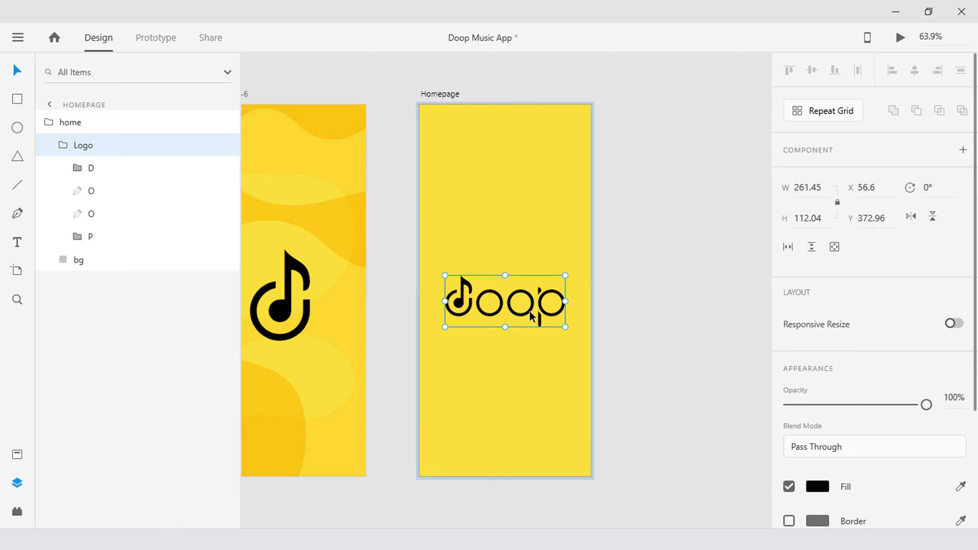
pyautogui.moveTo(531, 317); pyautogui.dragTo(534, 169)
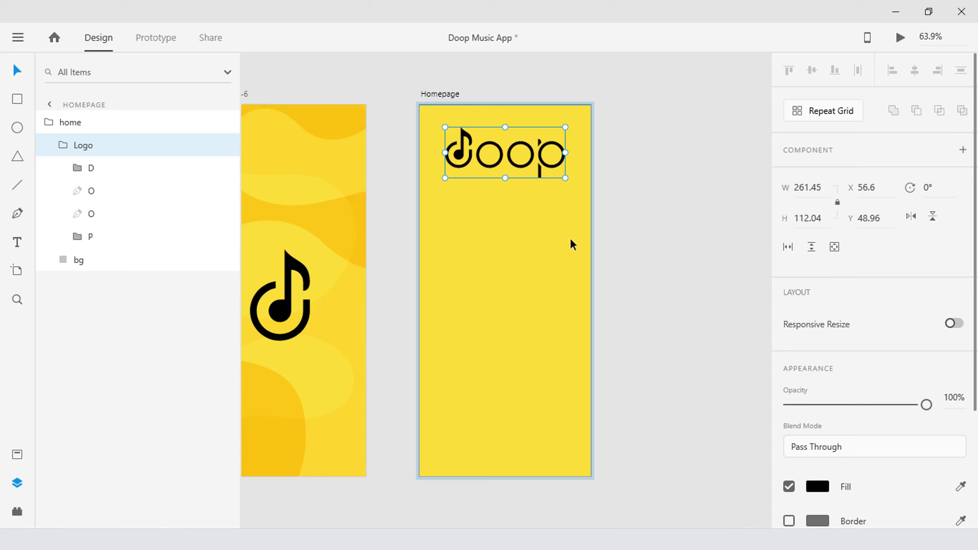
# - Link the Splashscreen-6 artboard to the Homepage artboard with a prototype interaction
pyautogui.hotkey('ctrl', 'y')
pyautogui.hotkey('ctrl', '0')
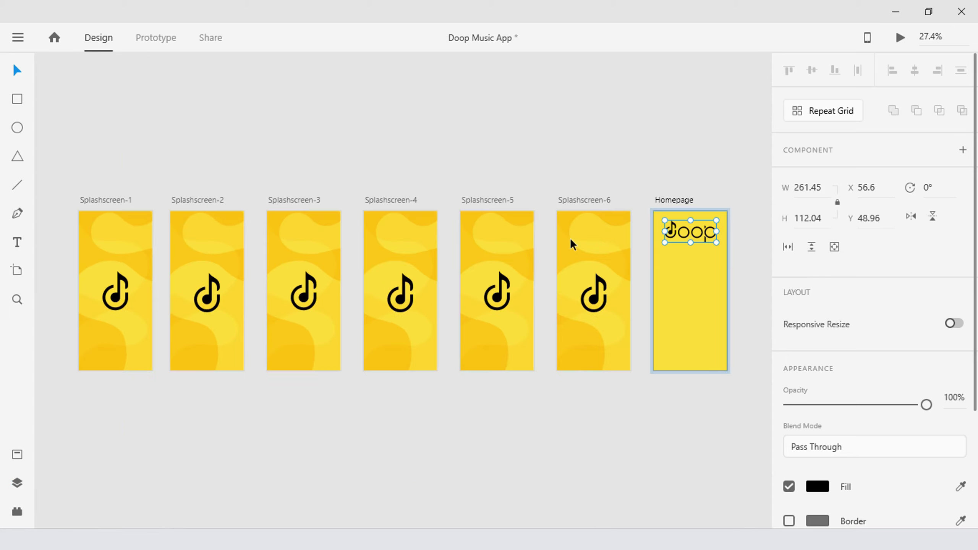
pyautogui.click(585, 198)
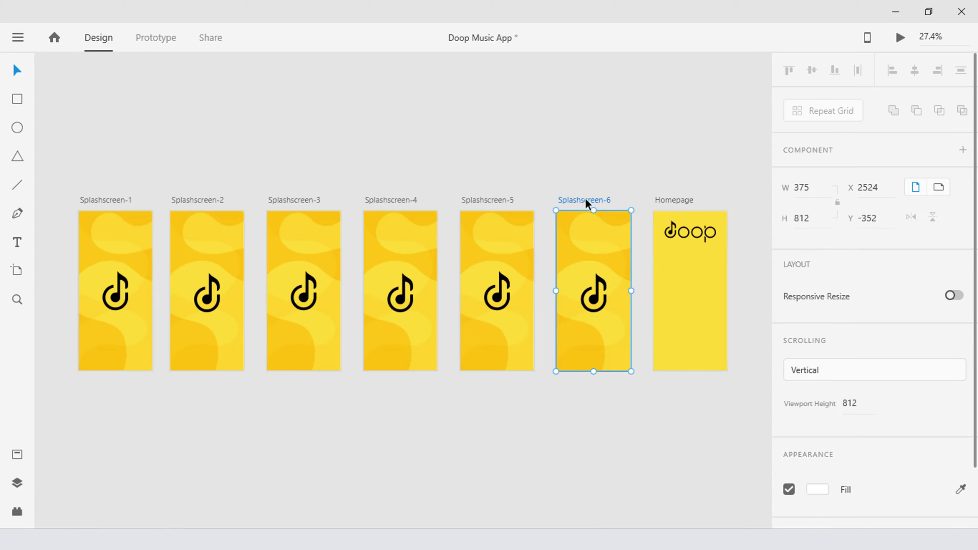
pyautogui.hotkey('ctrl', 'Tab')
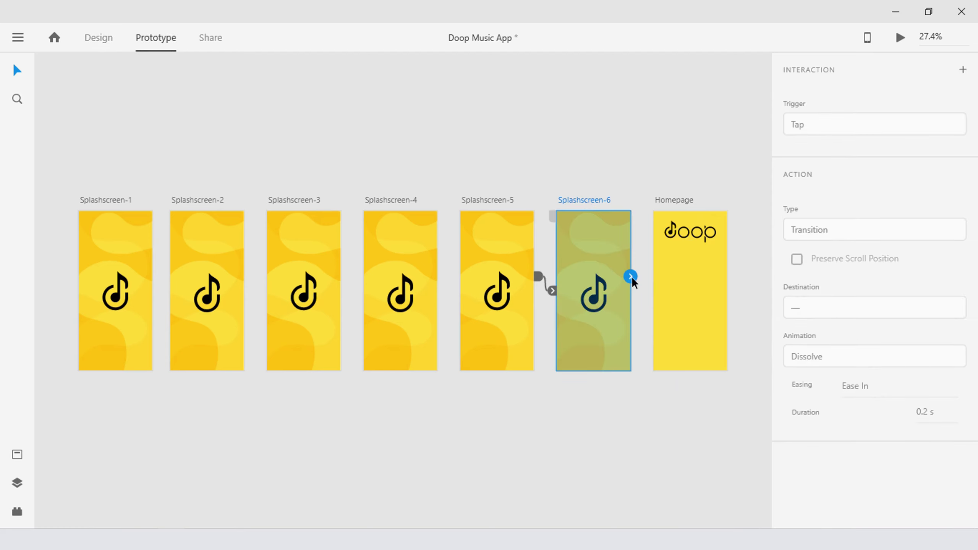
pyautogui.moveTo(631, 276); pyautogui.dragTo(670, 304)
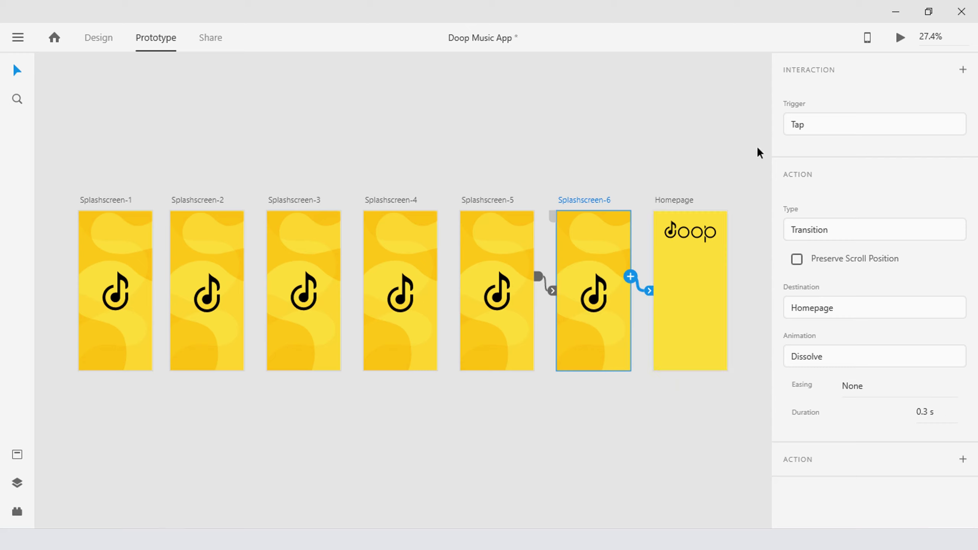
# - Set the Splashscreen-6 interaction's trigger to Time and its action type to Auto-Animate
pyautogui.click(834, 127)
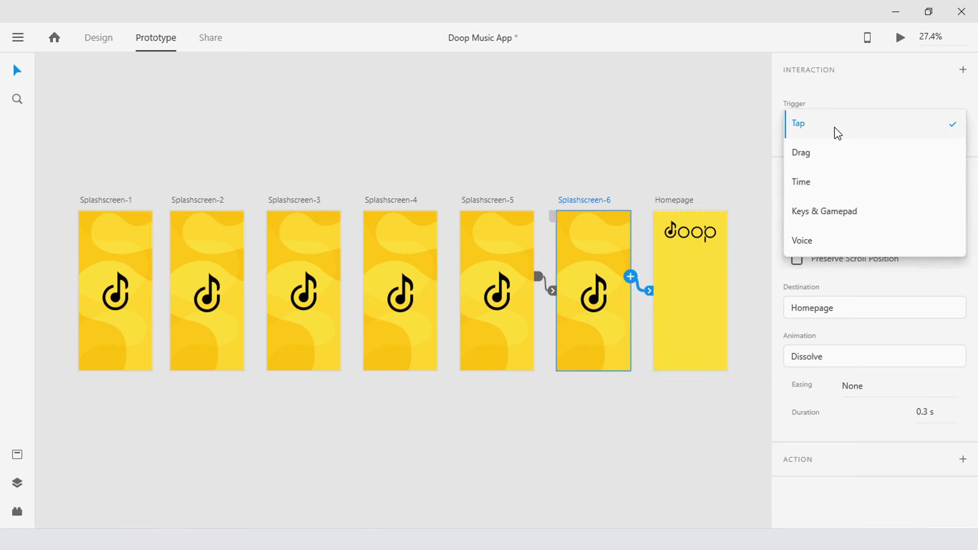
pyautogui.click(831, 185)
pyautogui.click(874, 257)
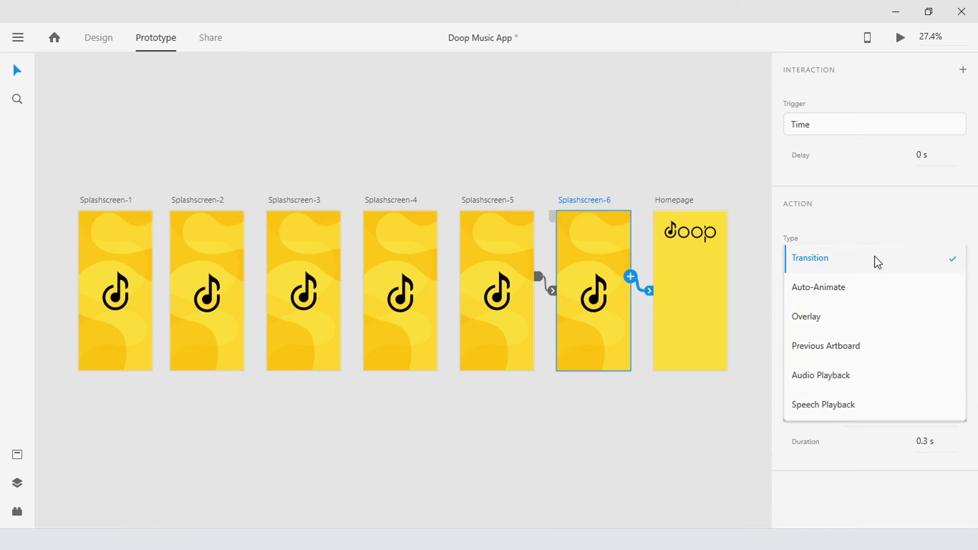
pyautogui.click(854, 285)
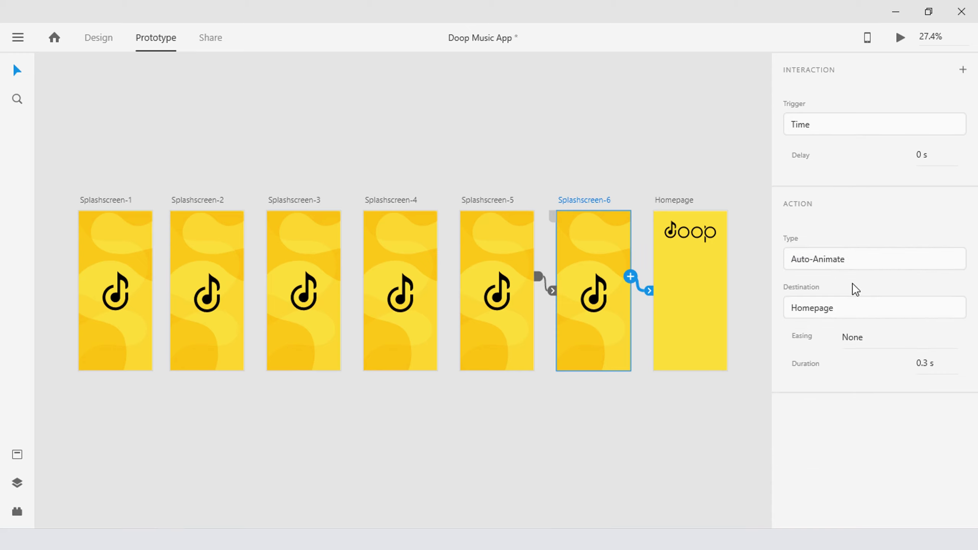
# - Set the transition to Homepage to Ease In-Out easing with a duration of 0.65 s
pyautogui.click(963, 341)
pyautogui.click(915, 399)
pyautogui.click(928, 364)
pyautogui.write('0.65')
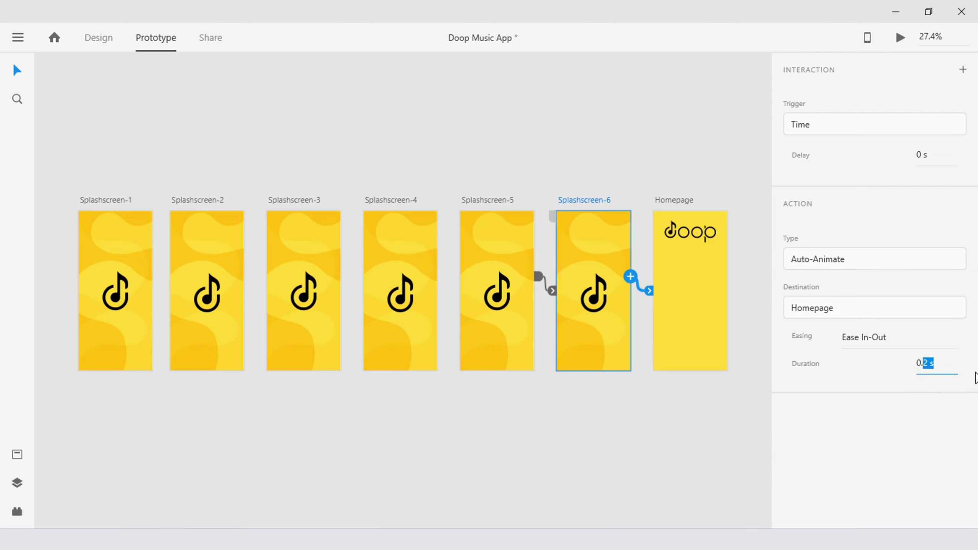
pyautogui.press('Return')
# - Return to design mode and preview the splash animation through to the Homepage, closing the preview when finished
pyautogui.hotkey('ctrl', '1')
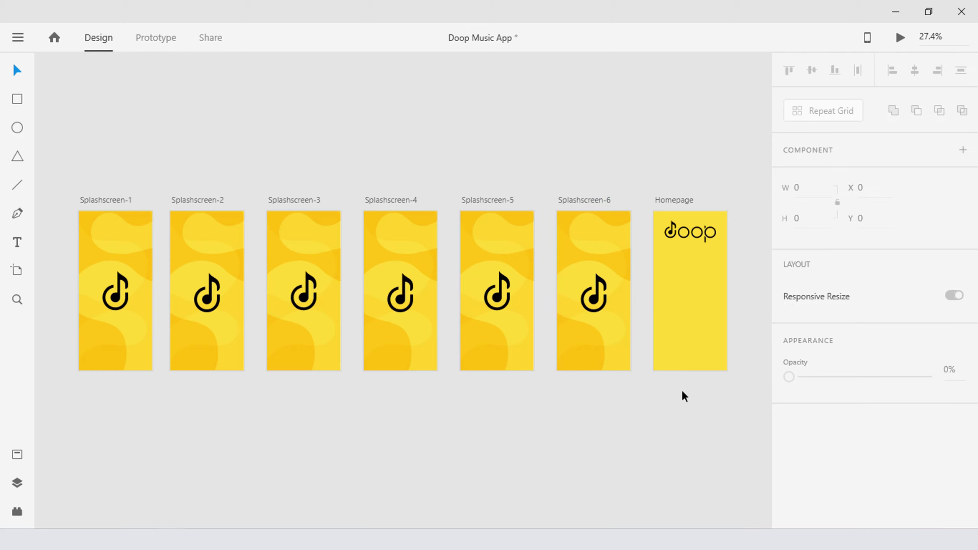
pyautogui.click(900, 37)
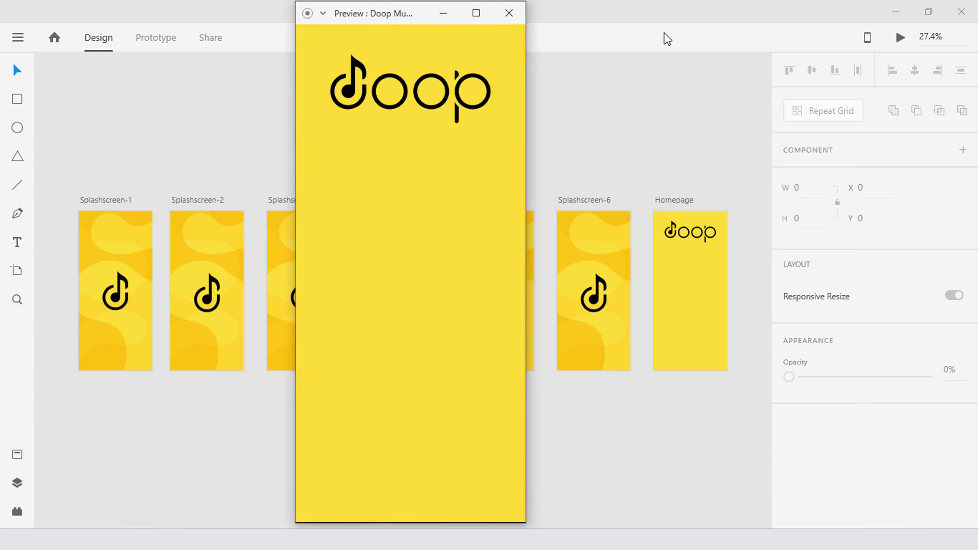
pyautogui.click(509, 13)
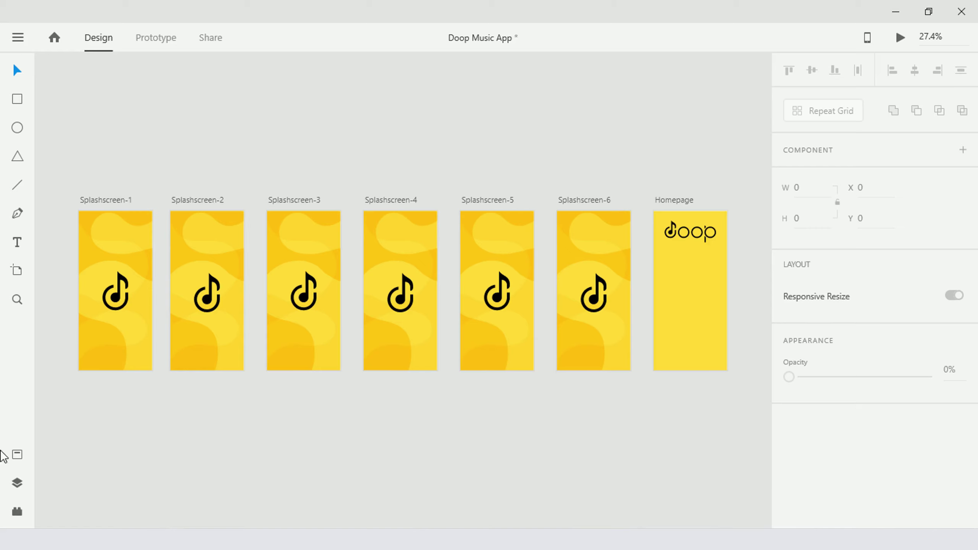
# - Display the document assets and draw a full-width rectangle about 375 × 85 along the Homepage artboard's lower edge
pyautogui.click(16, 455)
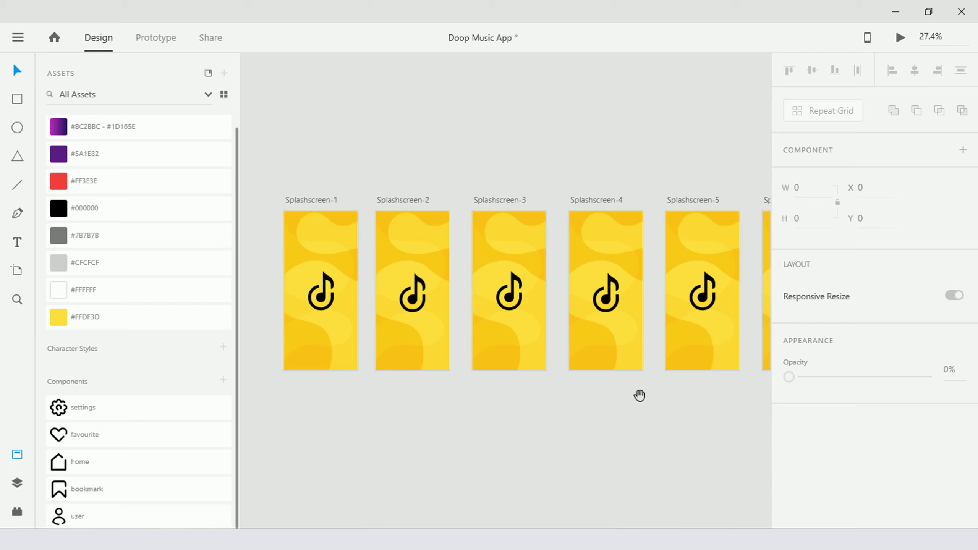
pyautogui.moveTo(639, 395); pyautogui.dragTo(264, 413)
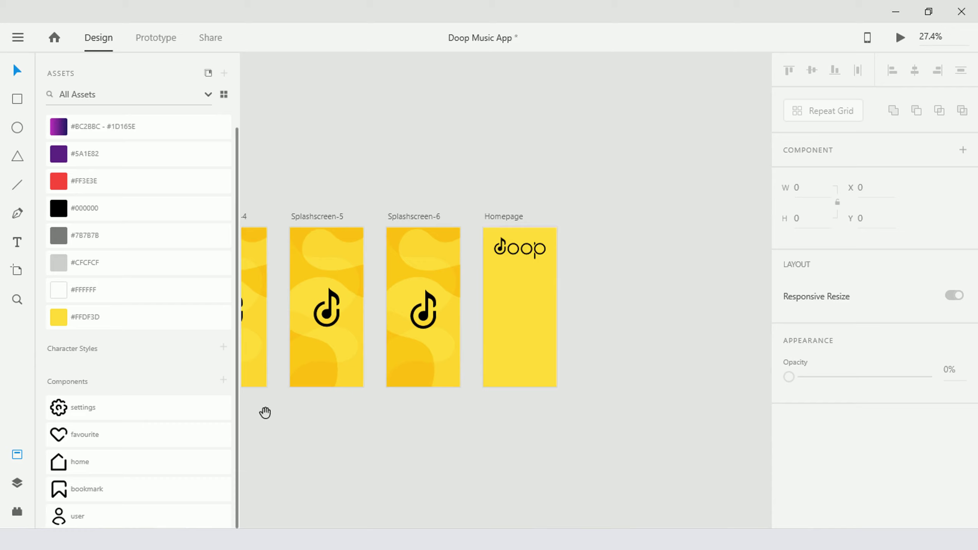
pyautogui.scroll(5, 524, 375)
pyautogui.press('r')
pyautogui.moveTo(434, 406); pyautogui.dragTo(598, 371)
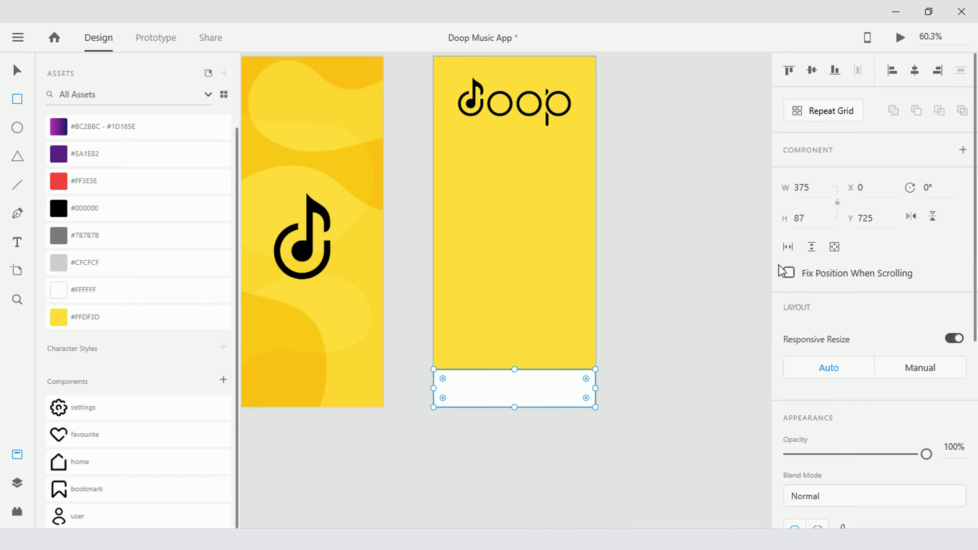
pyautogui.press('v')
# - Round only the two upper corners of the bar to 20 and turn off its border
pyautogui.scroll(-6, 902, 337)
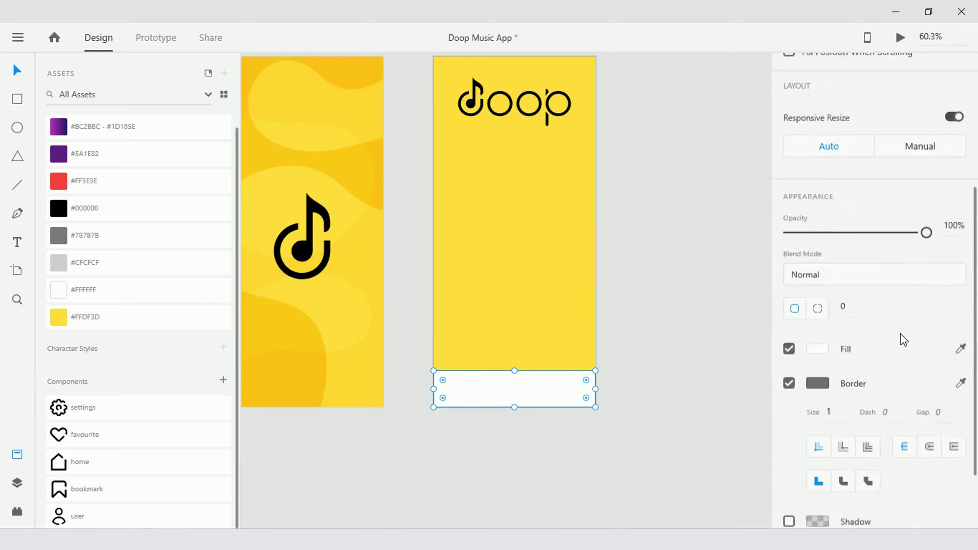
pyautogui.scroll(2, 822, 338)
pyautogui.click(798, 326)
pyautogui.write('20')
pyautogui.press('Return')
pyautogui.moveTo(443, 398); pyautogui.dragTo(425, 424)
pyautogui.moveTo(586, 399); pyautogui.dragTo(614, 427)
pyautogui.scroll(2, 515, 381)
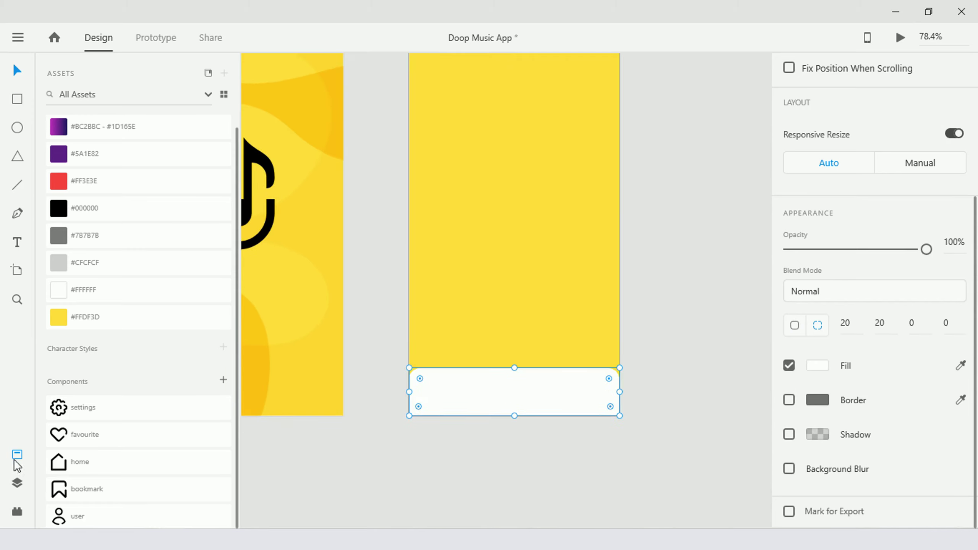
# - Place the user, bookmark, home, favourite and settings components in a row on the white bar
pyautogui.moveTo(54, 516); pyautogui.dragTo(449, 399)
pyautogui.moveTo(58, 489); pyautogui.dragTo(474, 393)
pyautogui.moveTo(58, 472); pyautogui.dragTo(522, 395)
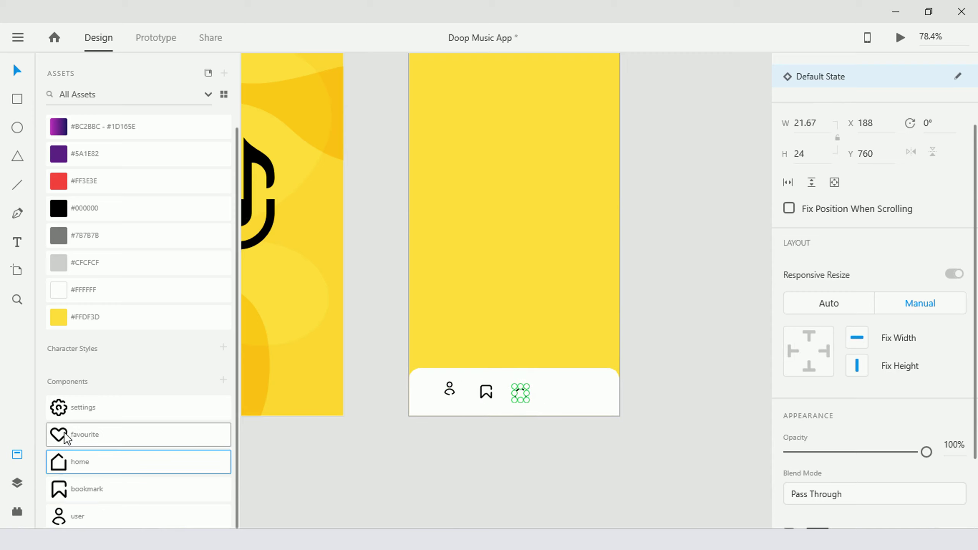
pyautogui.moveTo(66, 435); pyautogui.dragTo(566, 393)
pyautogui.moveTo(102, 413); pyautogui.dragTo(607, 398)
pyautogui.moveTo(57, 414); pyautogui.dragTo(607, 395)
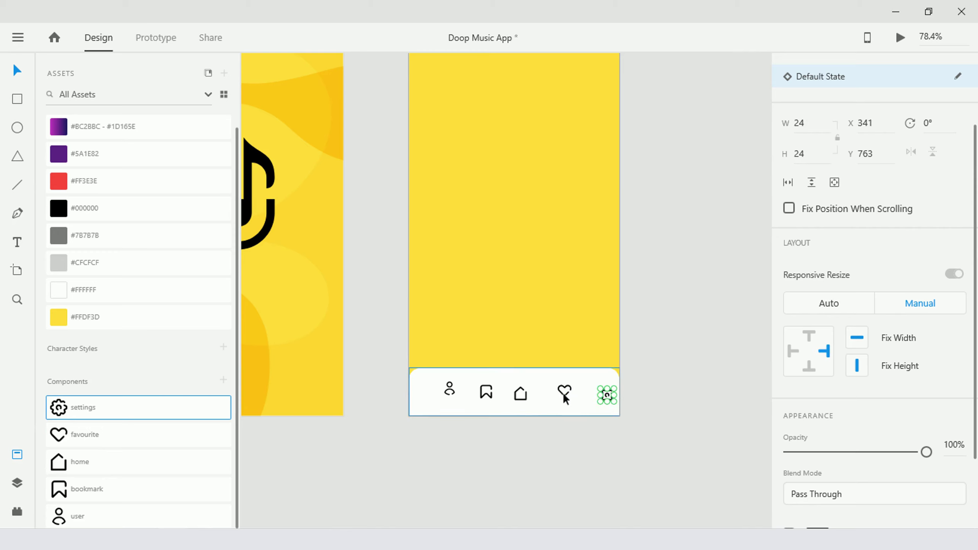
# - Select the five navigation icons without the bar and align them to a common vertical middle
pyautogui.keyDown('shift'); pyautogui.click(565, 399); pyautogui.keyUp('shift')
pyautogui.keyDown('shift'); pyautogui.click(521, 394); pyautogui.keyUp('shift')
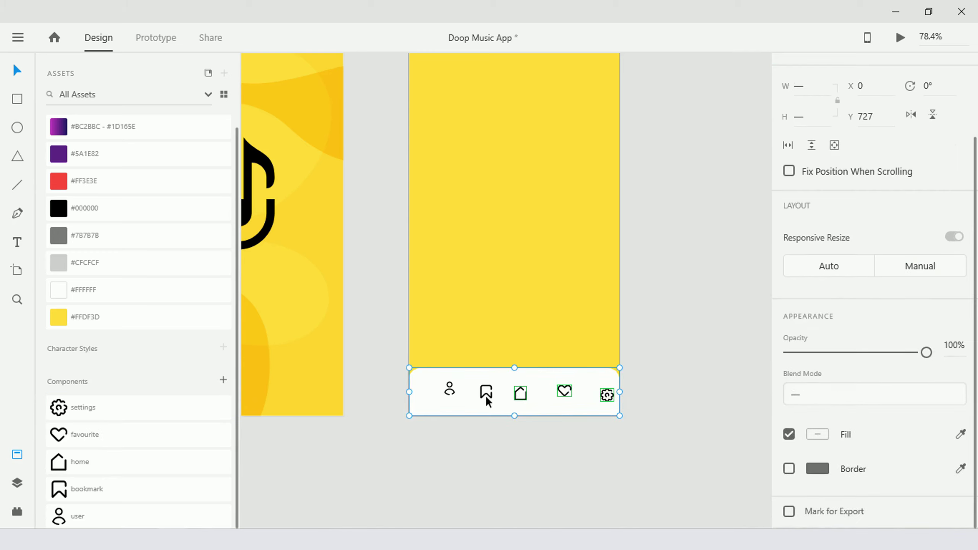
pyautogui.keyDown('shift'); pyautogui.click(486, 397); pyautogui.keyUp('shift')
pyautogui.keyDown('shift'); pyautogui.click(451, 390); pyautogui.keyUp('shift')
pyautogui.keyDown('shift'); pyautogui.click(427, 403); pyautogui.keyUp('shift')
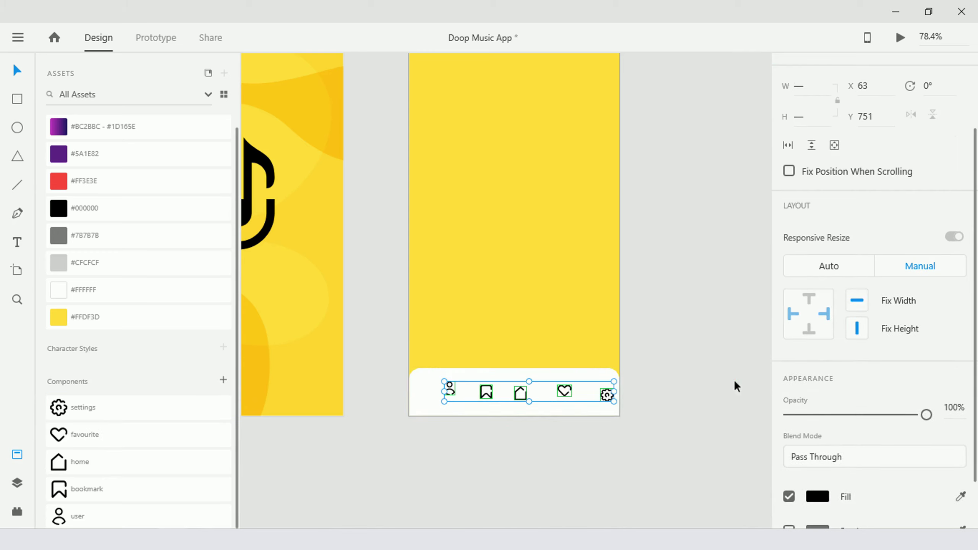
pyautogui.click(812, 70)
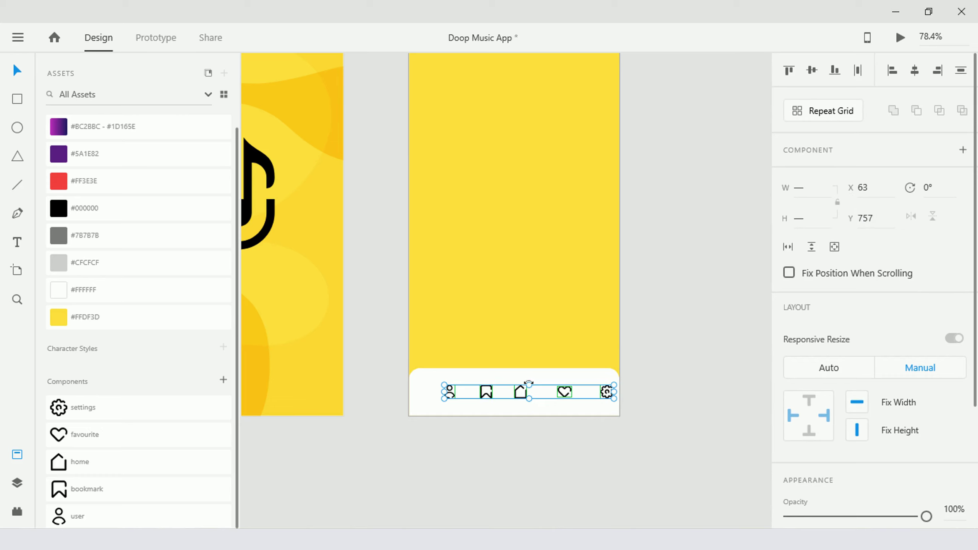
# - Distribute the five icons evenly across the bar and move the row to X 36, Y 757
pyautogui.keyDown('shift'); pyautogui.click(585, 382); pyautogui.keyUp('shift')
pyautogui.keyDown('shift'); pyautogui.click(581, 385); pyautogui.keyUp('shift')
pyautogui.click(858, 70)
pyautogui.scroll(3, 558, 409)
pyautogui.moveTo(587, 399); pyautogui.dragTo(561, 398)
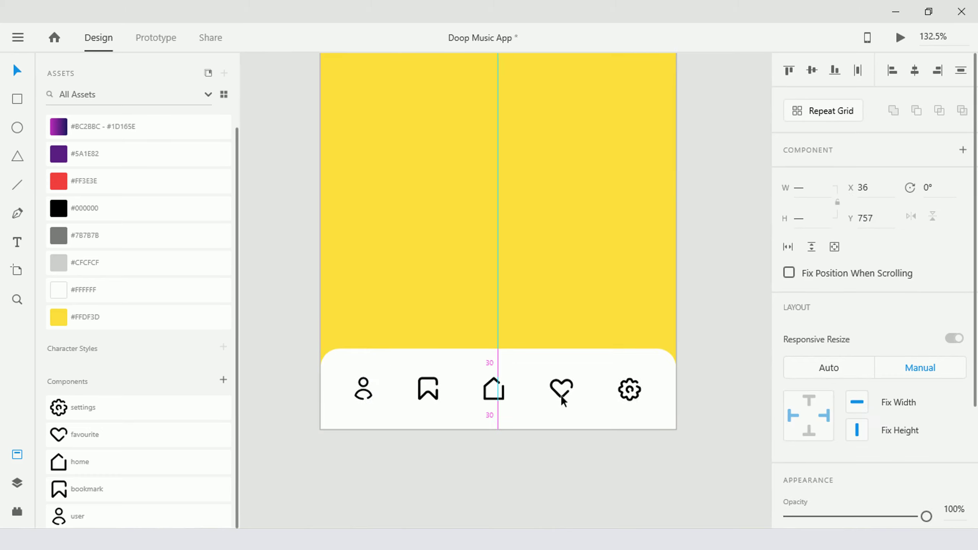
# - Draw a fully rounded rectangle about 37 wide over the home icon's lower half and set its height to 23
pyautogui.hotkey('ctrl', 'y')
pyautogui.click(480, 422)
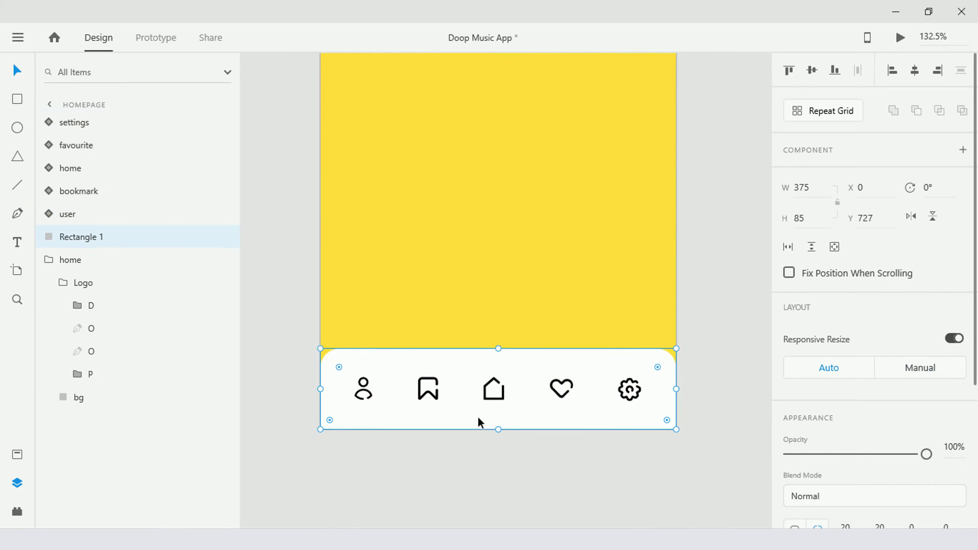
pyautogui.press('r')
pyautogui.moveTo(478, 405)
pyautogui.mouseDown()
pyautogui.moveTo(514, 389)
pyautogui.moveTo(509, 403)
pyautogui.mouseUp()
pyautogui.click(800, 218)
pyautogui.write('23')
pyautogui.press('Return')
pyautogui.scroll(3, 501, 403)
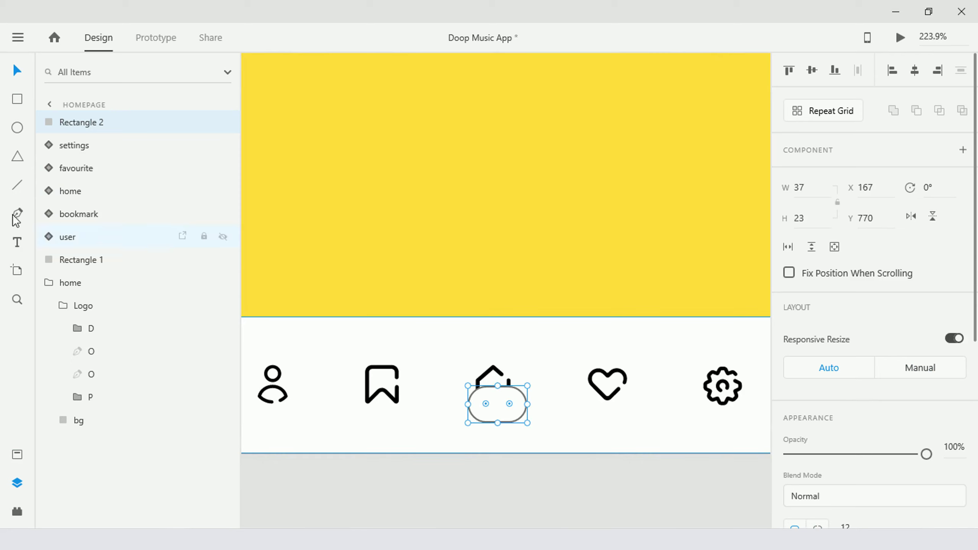
# - Remove the pill shape's border and fill it with the yellow sampled from the Homepage background
pyautogui.scroll(-5, 793, 386)
pyautogui.click(789, 400)
pyautogui.click(960, 365)
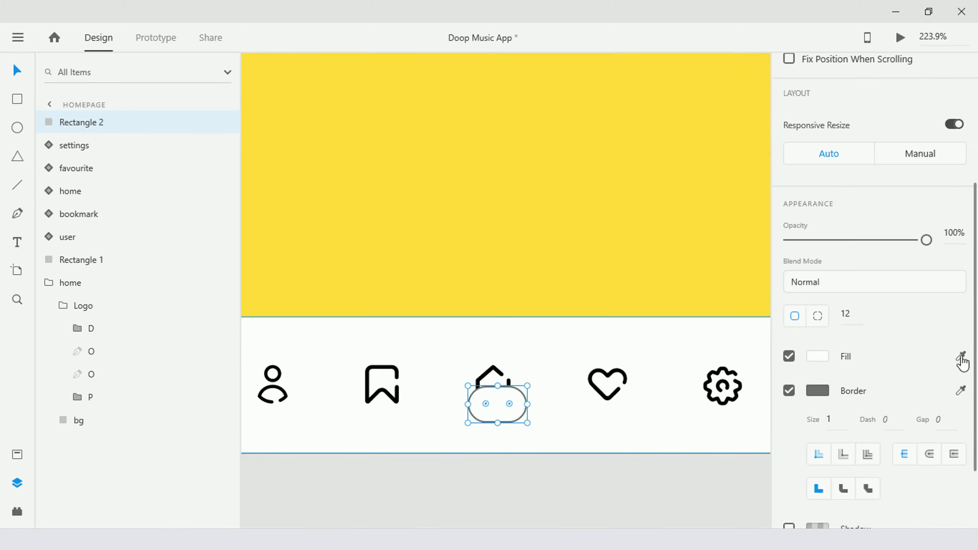
pyautogui.click(559, 237)
# - Centre the yellow pill on the home icon and move its layer behind the icons, just above the bar
pyautogui.click(508, 411)
pyautogui.moveTo(509, 411); pyautogui.dragTo(504, 407)
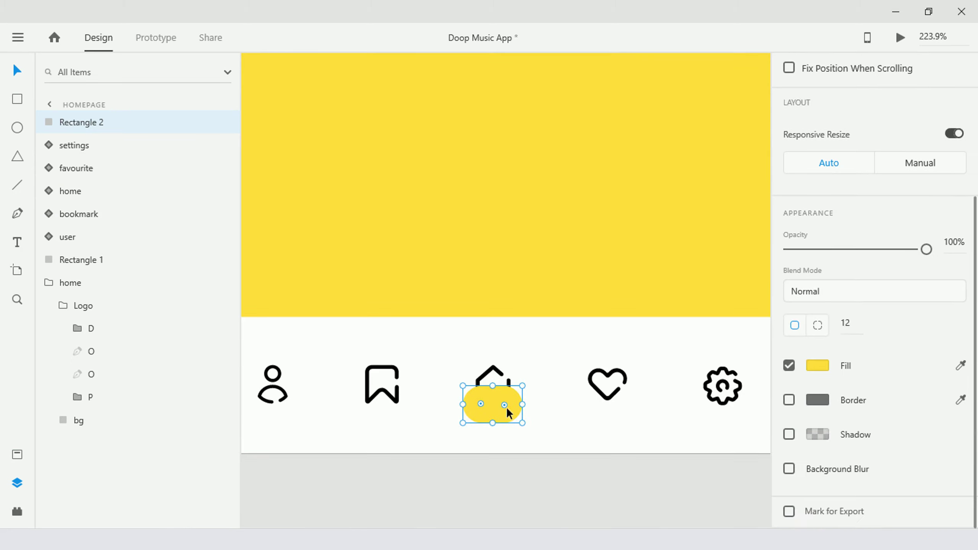
pyautogui.moveTo(73, 122); pyautogui.dragTo(76, 248)
pyautogui.scroll(-4, 488, 403)
pyautogui.click(505, 447)
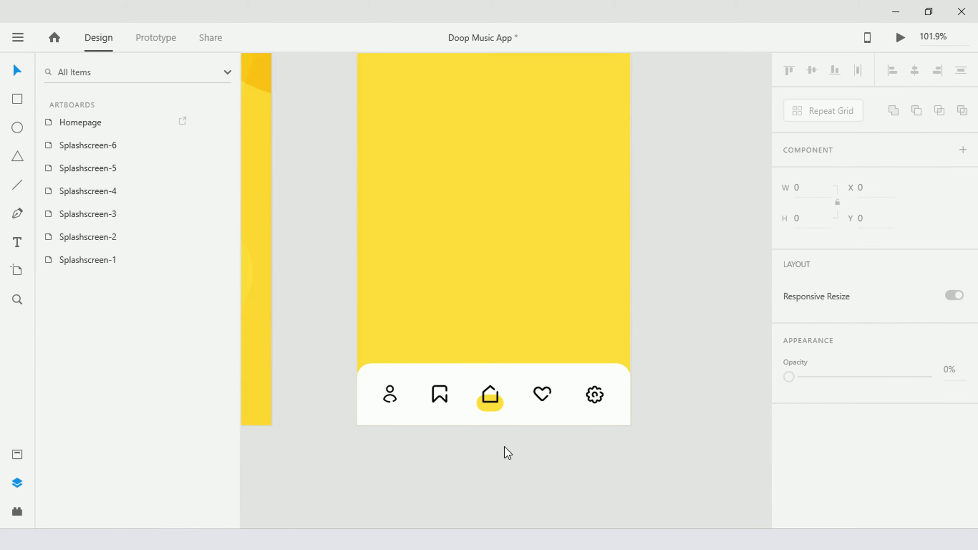
# - Recolour the user, bookmark, favourite and settings icons light grey #CFCFCF, leaving out the home icon and the bar
pyautogui.scroll(-1, 527, 441)
pyautogui.scroll(-3, 527, 442)
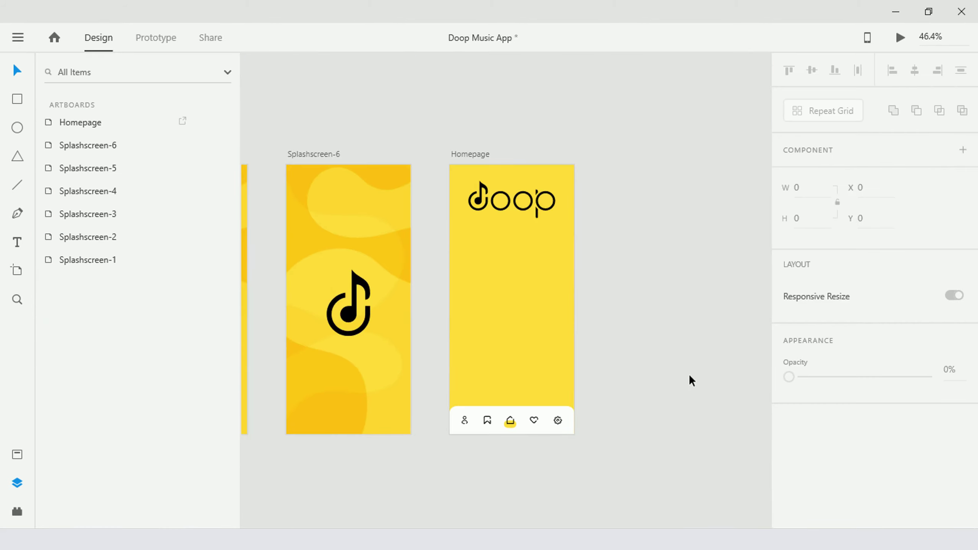
pyautogui.click(488, 420)
pyautogui.keyDown('shift'); pyautogui.click(464, 420); pyautogui.keyUp('shift')
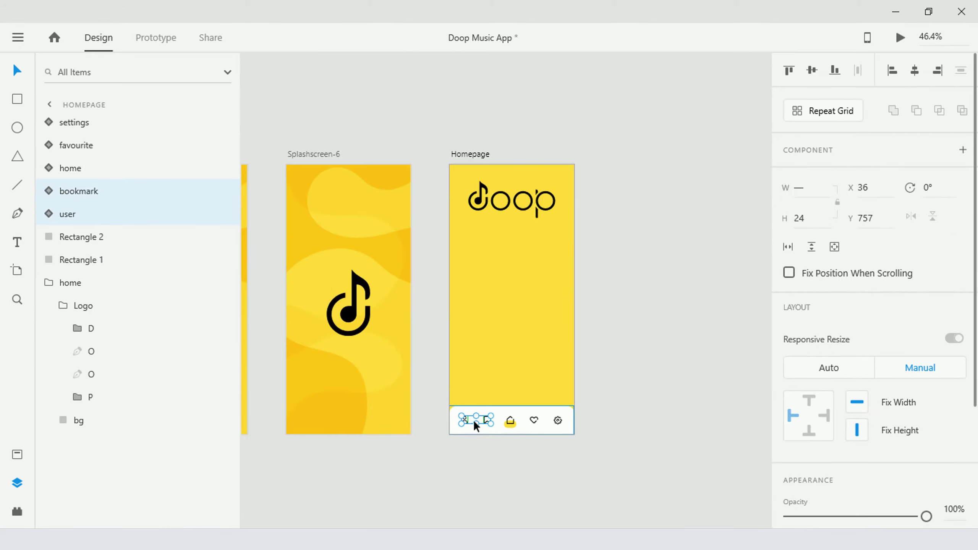
pyautogui.keyDown('shift'); pyautogui.click(533, 420); pyautogui.keyUp('shift')
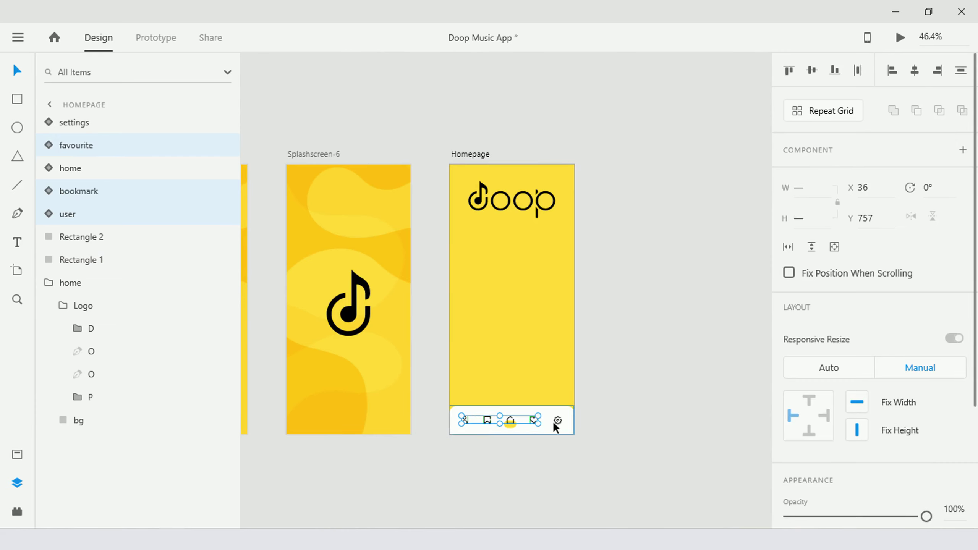
pyautogui.keyDown('shift'); pyautogui.click(554, 423); pyautogui.keyUp('shift')
pyautogui.keyDown('shift'); pyautogui.click(557, 422); pyautogui.keyUp('shift')
pyautogui.hotkey('ctrl', 'shift', 'y')
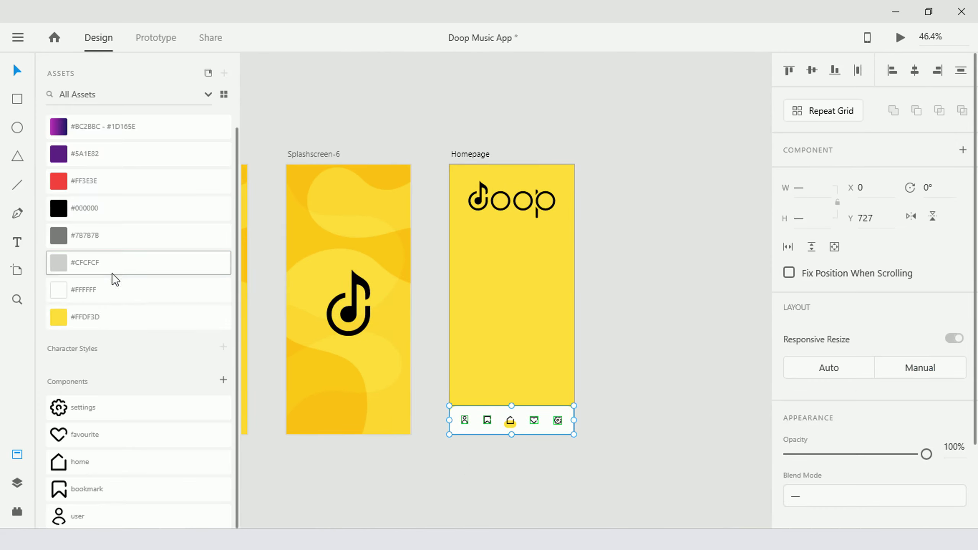
pyautogui.click(112, 273)
pyautogui.hotkey('ctrl', 'z')
pyautogui.keyDown('shift'); pyautogui.click(550, 426); pyautogui.keyUp('shift')
pyautogui.click(114, 268)
pyautogui.click(528, 453)
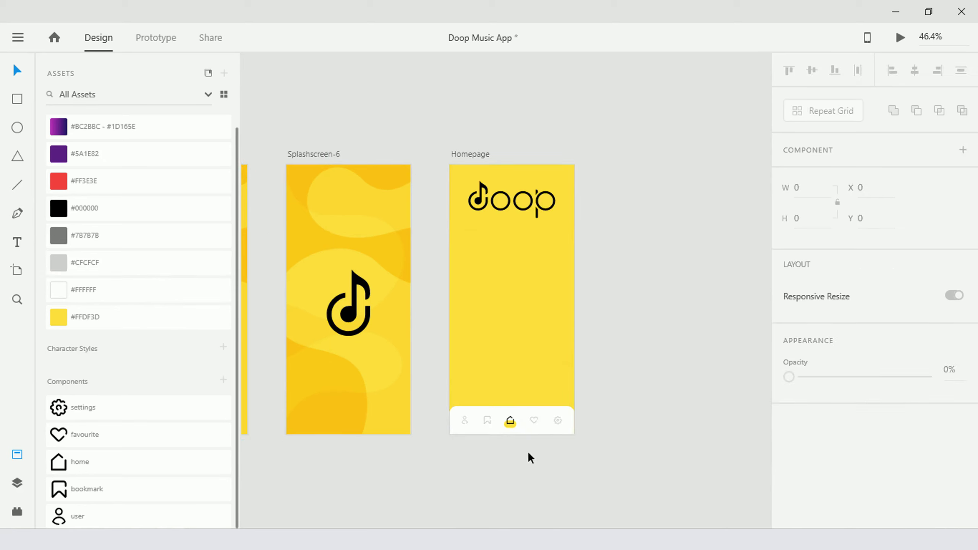
# - Draw a white borderless rectangle about 46 high below the Homepage logo, at about Y 200
pyautogui.hotkey('ctrl', '0')
pyautogui.hotkey('ctrl', 'y')
pyautogui.hotkey('ctrl', 'y')
pyautogui.hotkey('ctrl', '0')
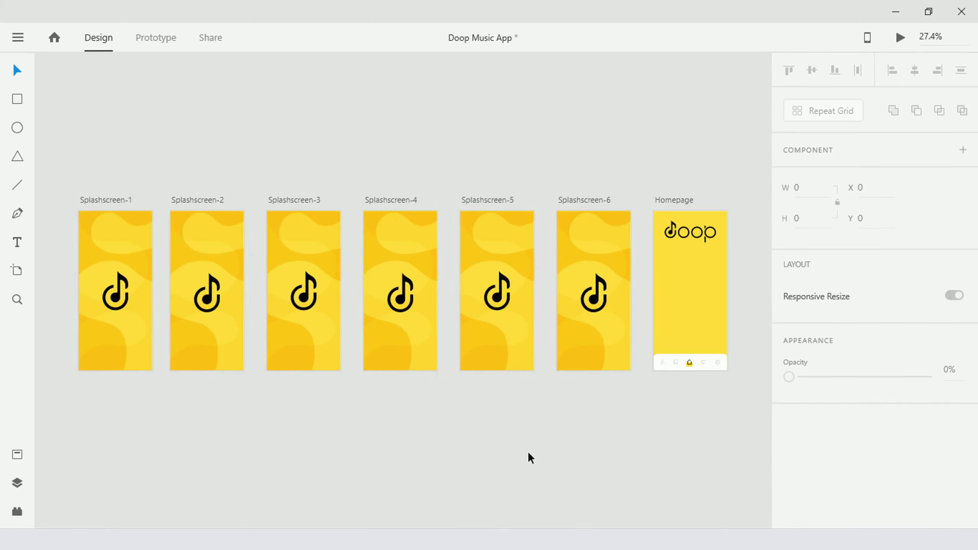
pyautogui.scroll(5, 731, 286)
pyautogui.press('r')
pyautogui.moveTo(459, 191); pyautogui.dragTo(627, 217)
pyautogui.scroll(-4, 864, 319)
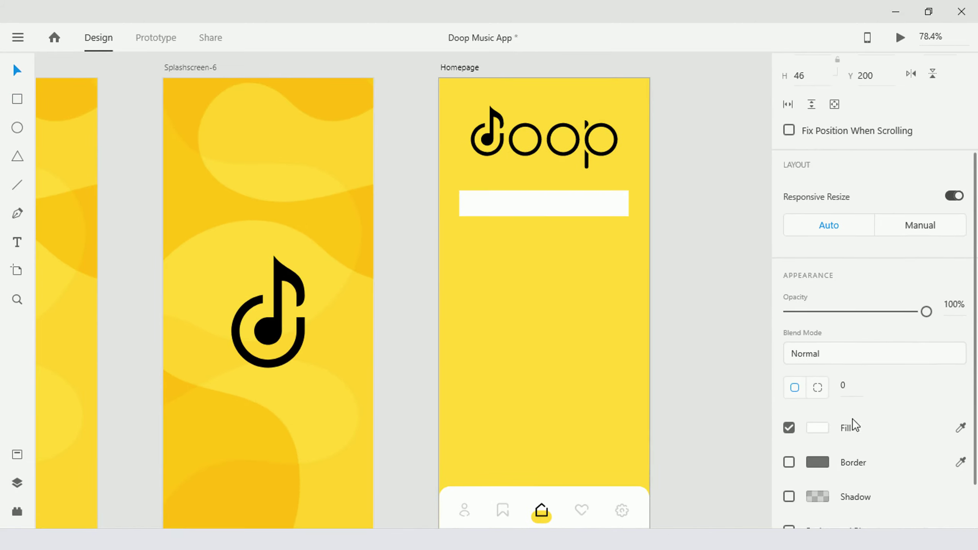
# - Round the corners of the white rectangle below the logo to 10
pyautogui.scroll(2, 844, 345)
pyautogui.scroll(-2, 843, 346)
pyautogui.click(845, 385)
pyautogui.write('10')
pyautogui.press('Return')
# - Add the placeholder text "Search Music...." inside the white rounded rectangle below the logo
pyautogui.scroll(3, 516, 176)
pyautogui.press('t')
pyautogui.click(465, 214)
pyautogui.write('S')
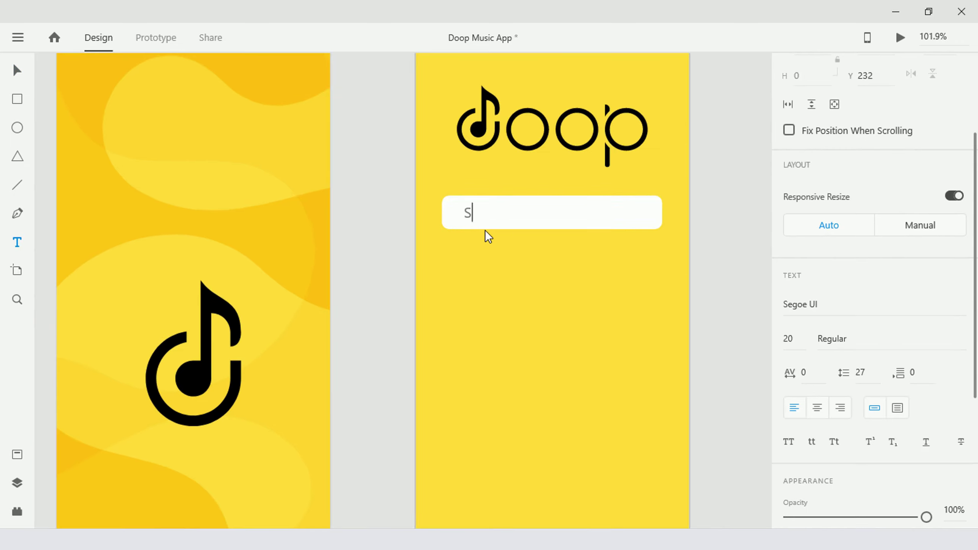
pyautogui.write('earch Music....')
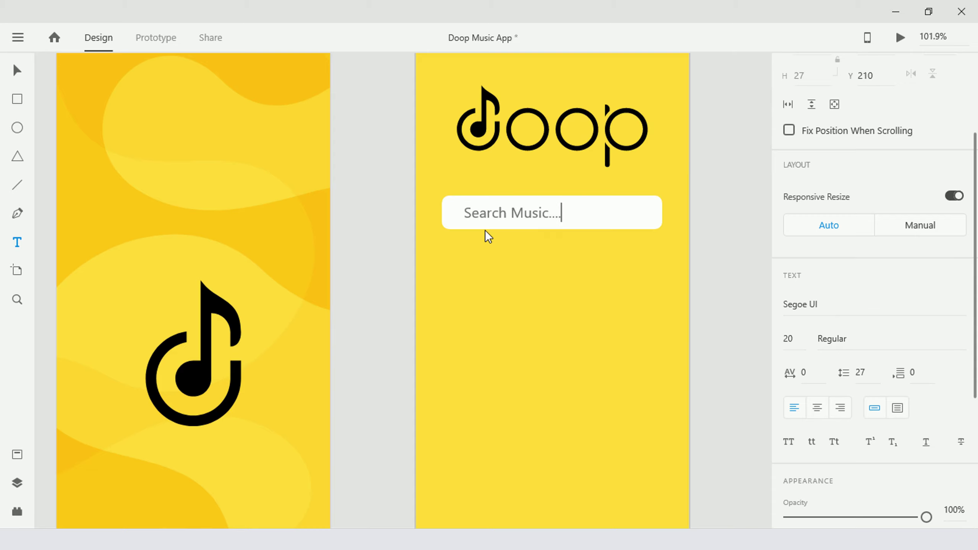
pyautogui.click(16, 70)
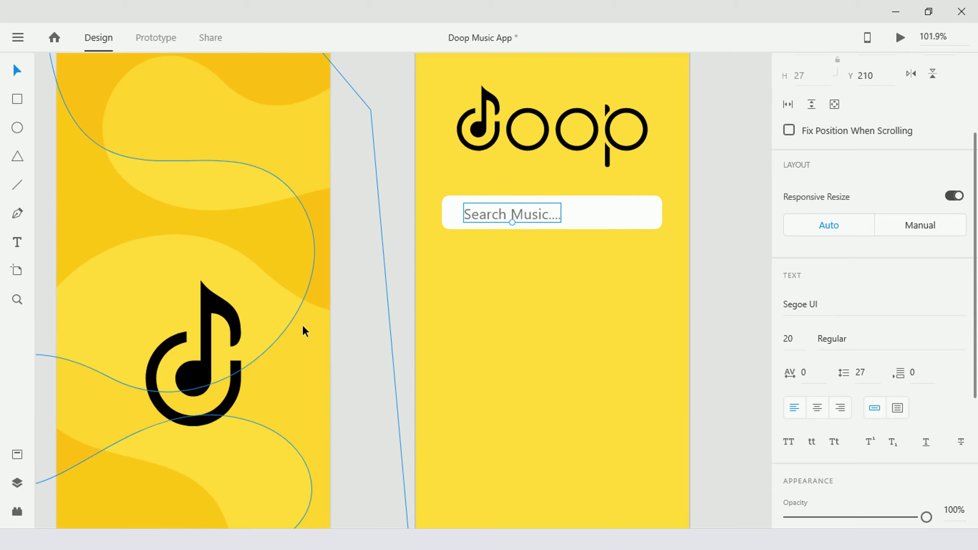
# - Recolour the placeholder text light grey #CFCFCF, reposition it closer to the search box's start, and set its font size to 16
pyautogui.hotkey('ctrl', 'y')
pyautogui.hotkey('ctrl', 'shift', 'y')
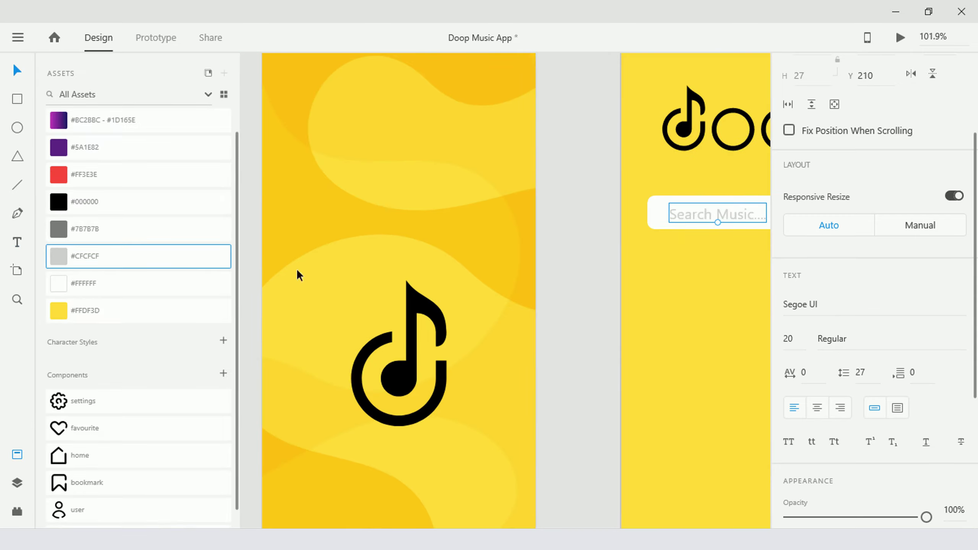
pyautogui.hscroll(5, 328, 276)
pyautogui.moveTo(472, 234); pyautogui.dragTo(430, 227)
pyautogui.click(788, 338)
pyautogui.write('16')
pyautogui.press('Return')
# - Place the Search icon component inside the white box, at the opposite end from the placeholder text
pyautogui.scroll(-1, 83, 520)
pyautogui.moveTo(82, 518); pyautogui.dragTo(586, 249)
pyautogui.scroll(3, 581, 227)
pyautogui.click(508, 247)
pyautogui.scroll(3, 836, 98)
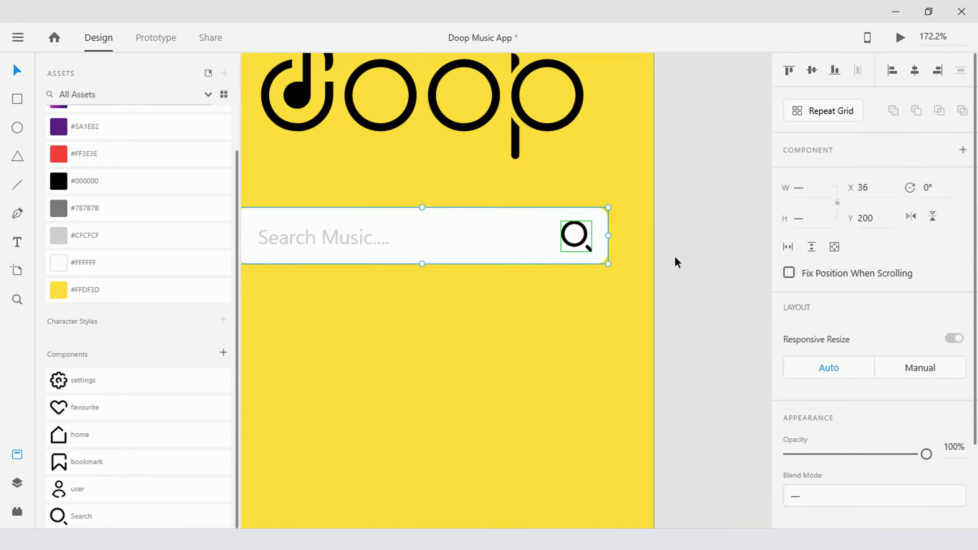
# - Recolour the search icon in the white box dark grey #7B7B7B
pyautogui.click(574, 234)
pyautogui.scroll(-1, 626, 266)
pyautogui.click(60, 209)
pyautogui.scroll(-2, 574, 266)
pyautogui.click(696, 269)
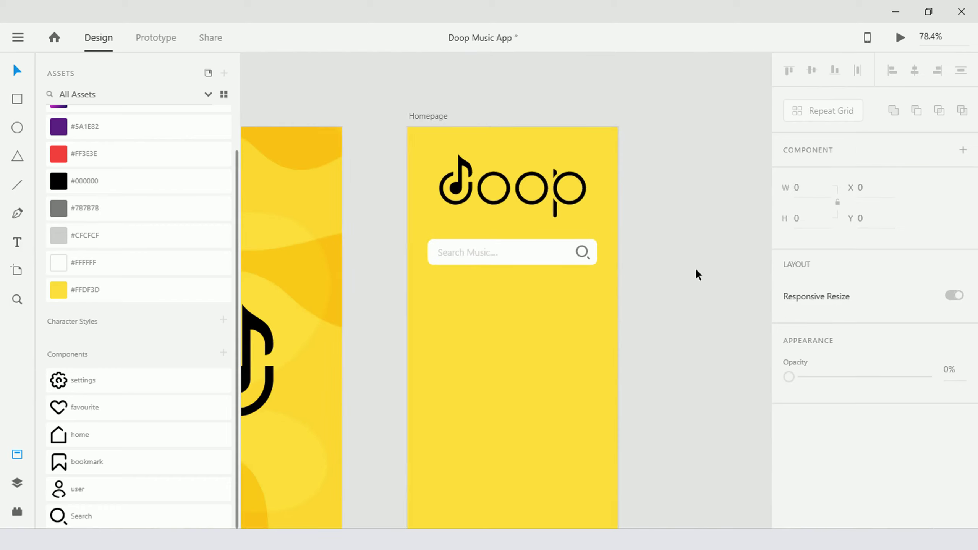
pyautogui.scroll(-2, 614, 250)
pyautogui.hotkey('ctrl', 'shift', 'y')
pyautogui.hotkey('ctrl', '0')
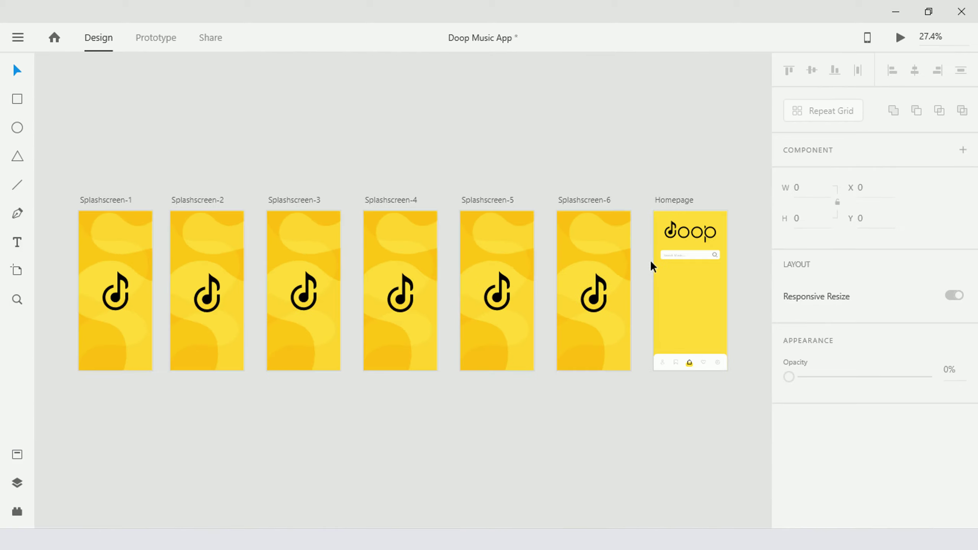
pyautogui.scroll(2, 720, 263)
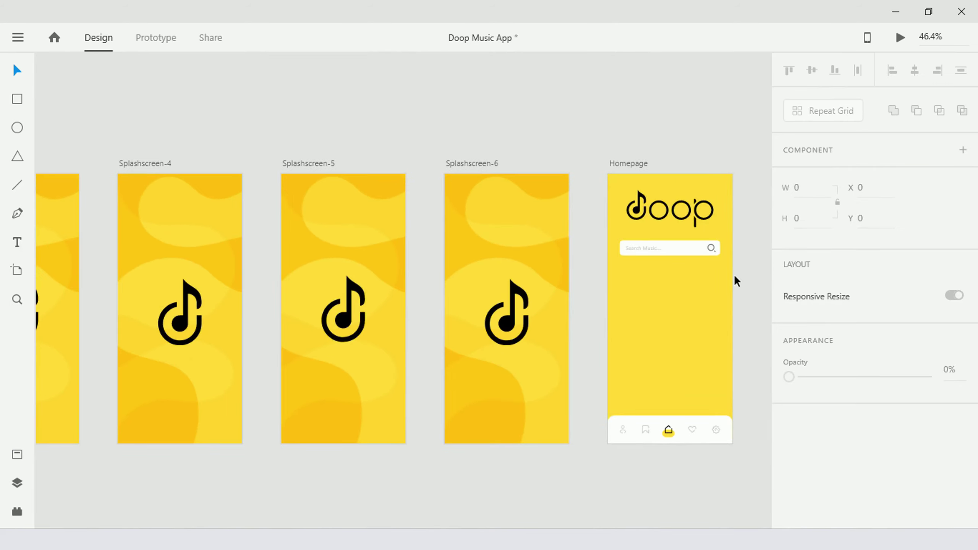
pyautogui.hotkey('ctrl', '0')
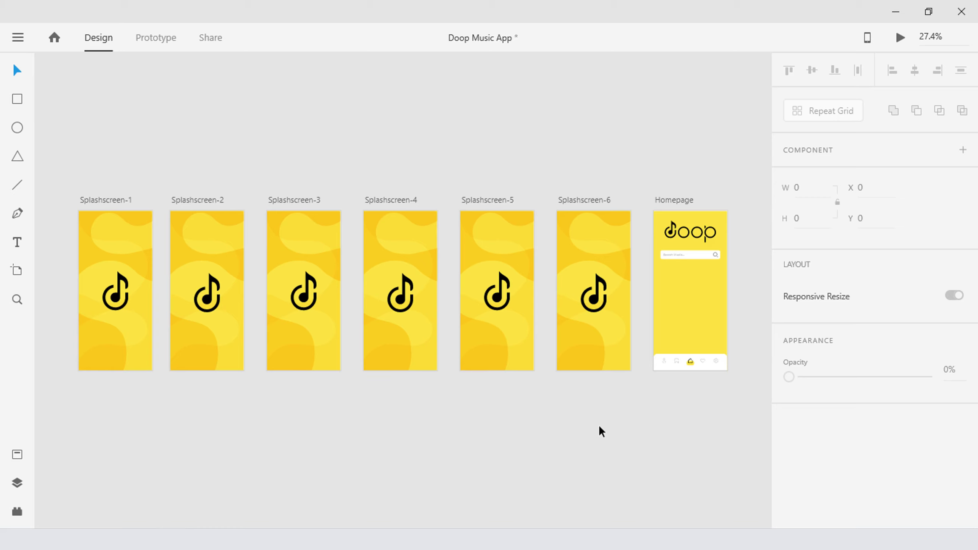
# - Give the white search box on the Homepage a black #000000 shadow at 10% opacity
pyautogui.keyDown('ctrl'); pyautogui.scroll(3, 748, 270); pyautogui.keyUp('ctrl')
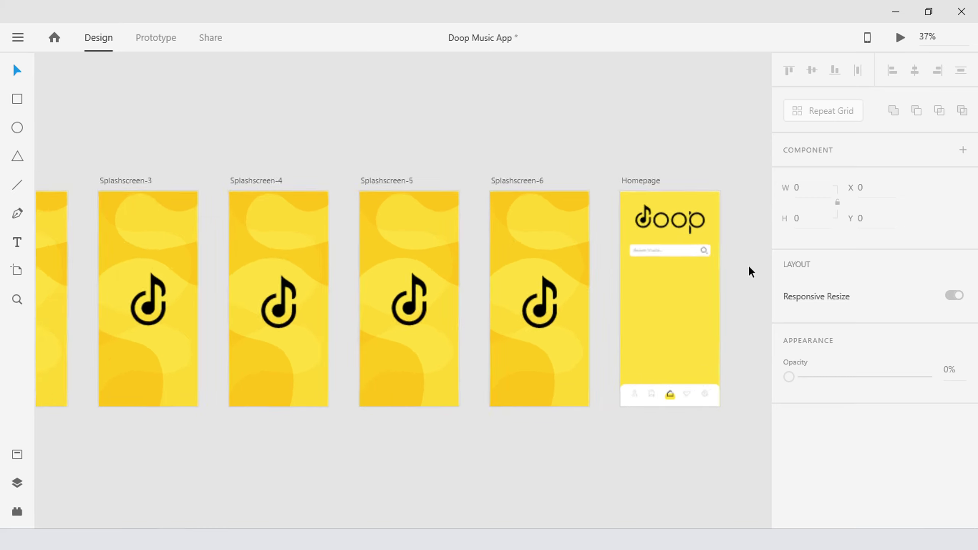
pyautogui.hscroll(5, 748, 265)
pyautogui.click(406, 243)
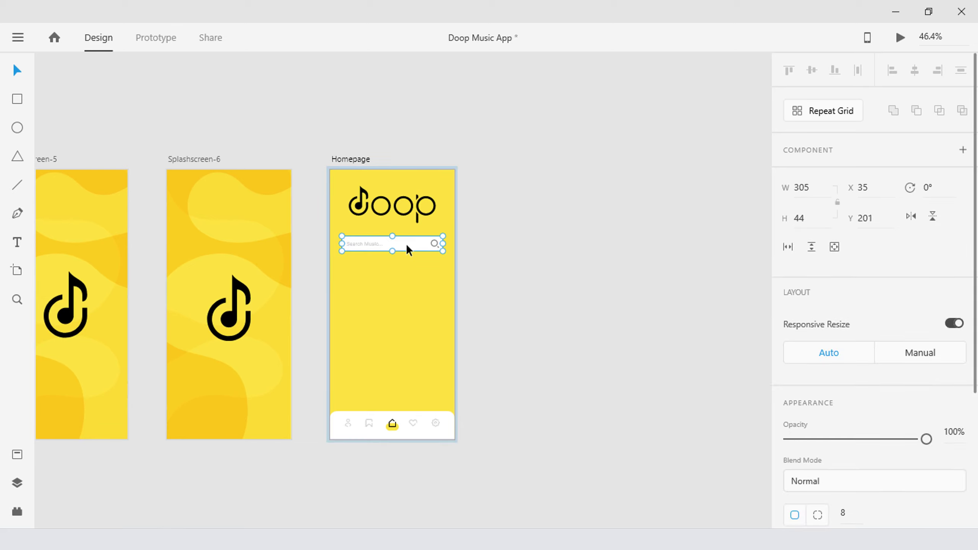
pyautogui.scroll(-5, 812, 302)
pyautogui.click(789, 434)
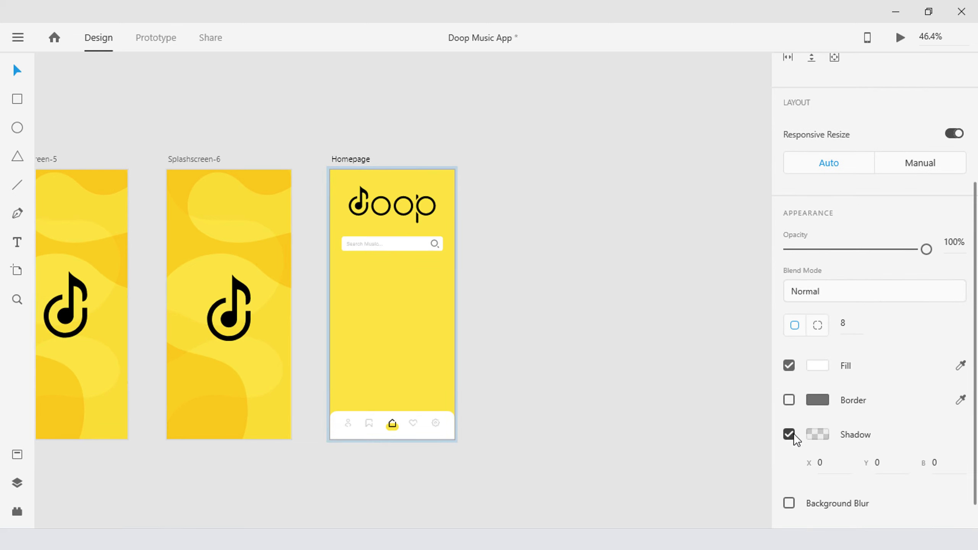
pyautogui.click(841, 439)
pyautogui.click(743, 468)
pyautogui.press('BackSpace')
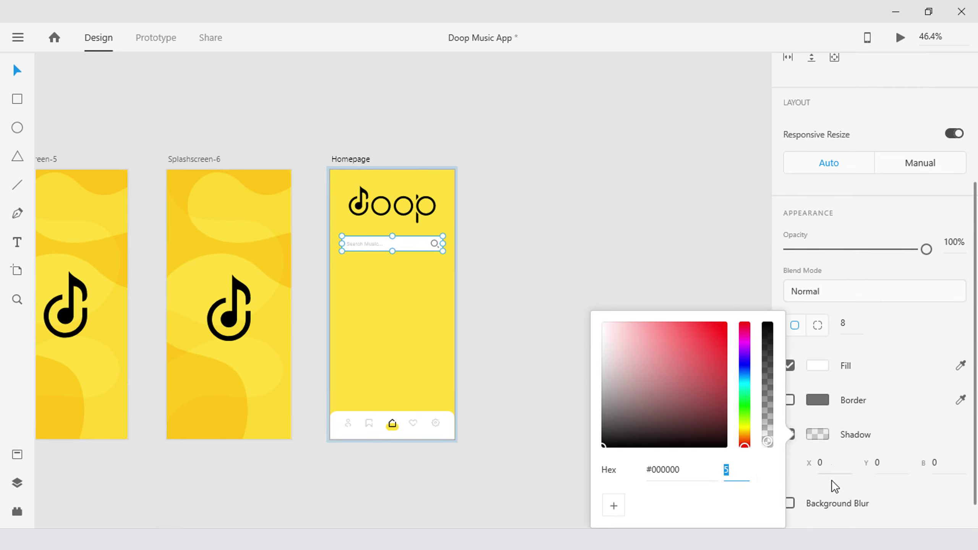
pyautogui.write('10')
# - Set the search box shadow's Y offset to 5 and its blur to 15
pyautogui.click(882, 465)
pyautogui.write('5')
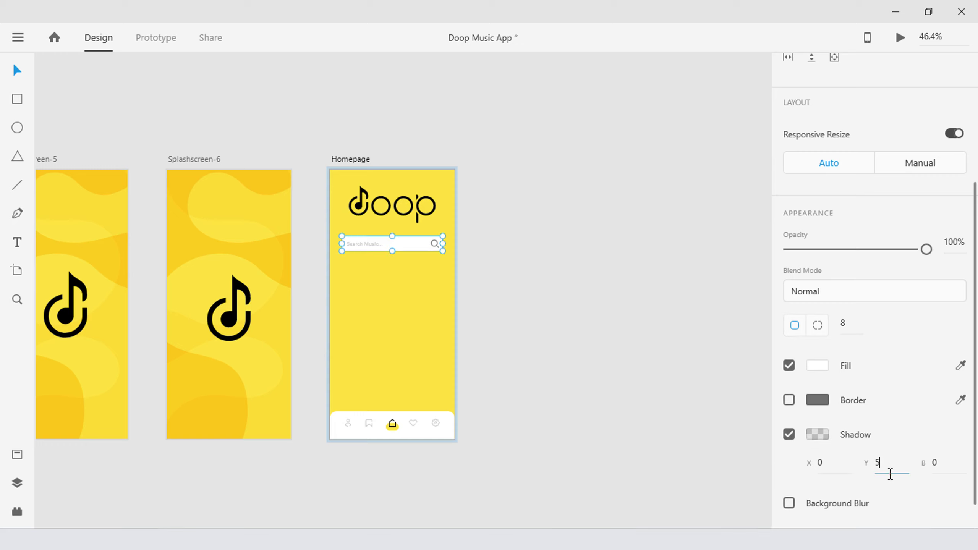
pyautogui.click(944, 463)
pyautogui.write('15')
pyautogui.press('Return')
# - Give the Homepage navigation bar's white background a black shadow at 12% opacity
pyautogui.scroll(-1, 852, 439)
pyautogui.click(444, 432)
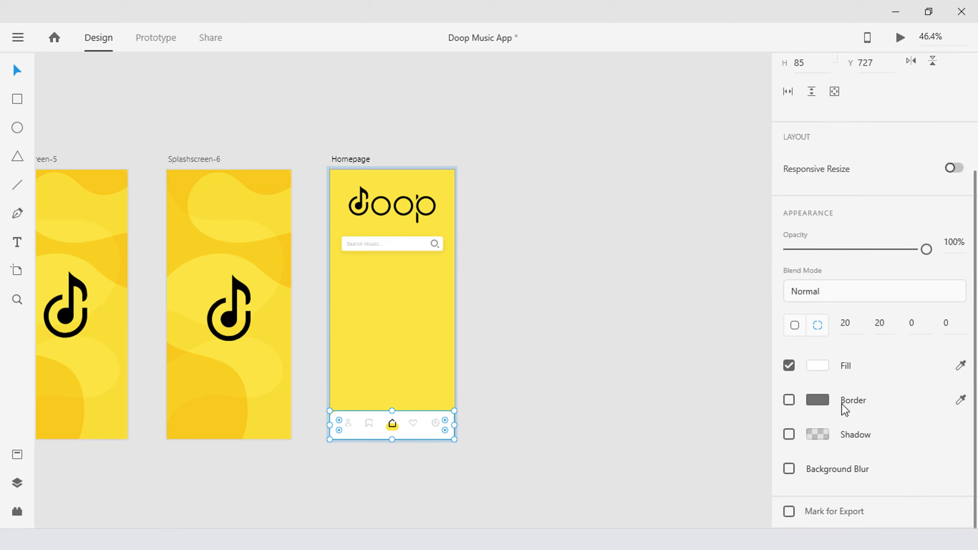
pyautogui.click(788, 435)
pyautogui.click(817, 434)
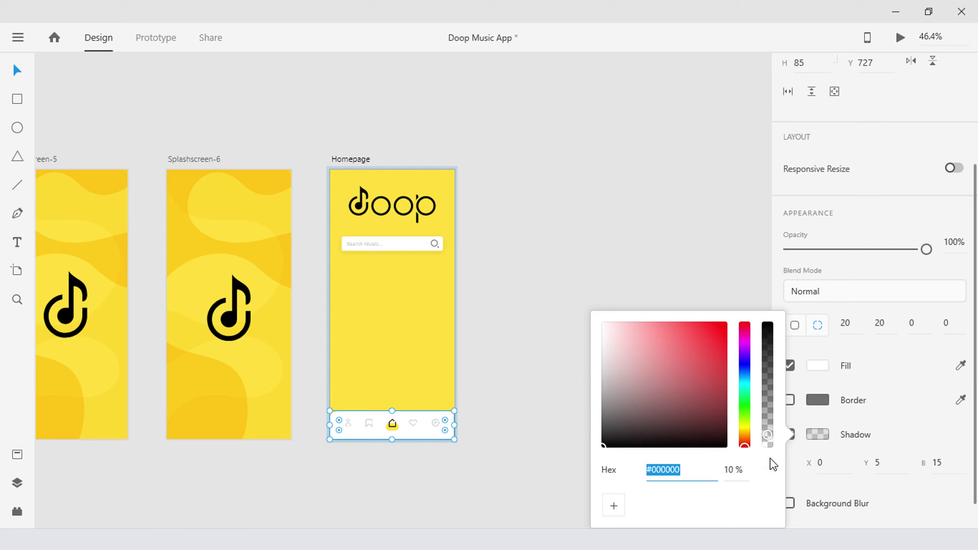
pyautogui.click(747, 470)
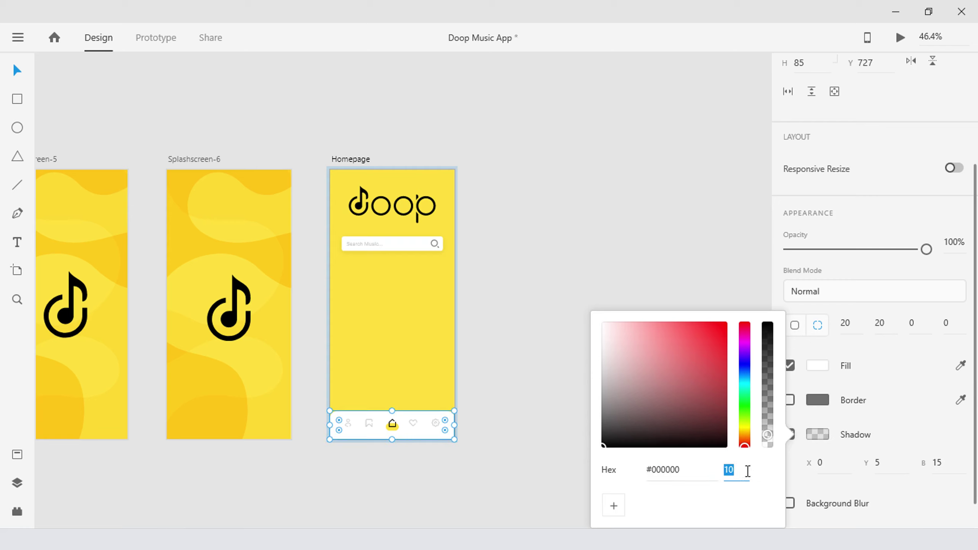
pyautogui.write('12')
# - Try a Y offset of -8 for the navigation bar shadow, settle on -3, and set its blur to 2
pyautogui.click(881, 464)
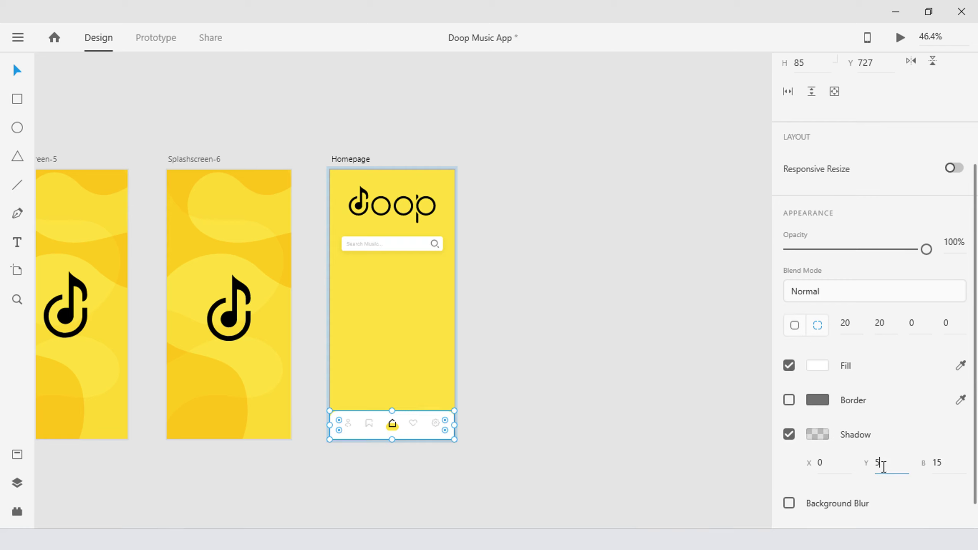
pyautogui.write('-8')
pyautogui.press('Return')
pyautogui.click(905, 472)
pyautogui.write('-3')
pyautogui.press('Return')
pyautogui.click(968, 468)
pyautogui.write('2')
pyautogui.press('Return')
pyautogui.click(471, 270)
pyautogui.moveTo(545, 259); pyautogui.dragTo(651, 262)
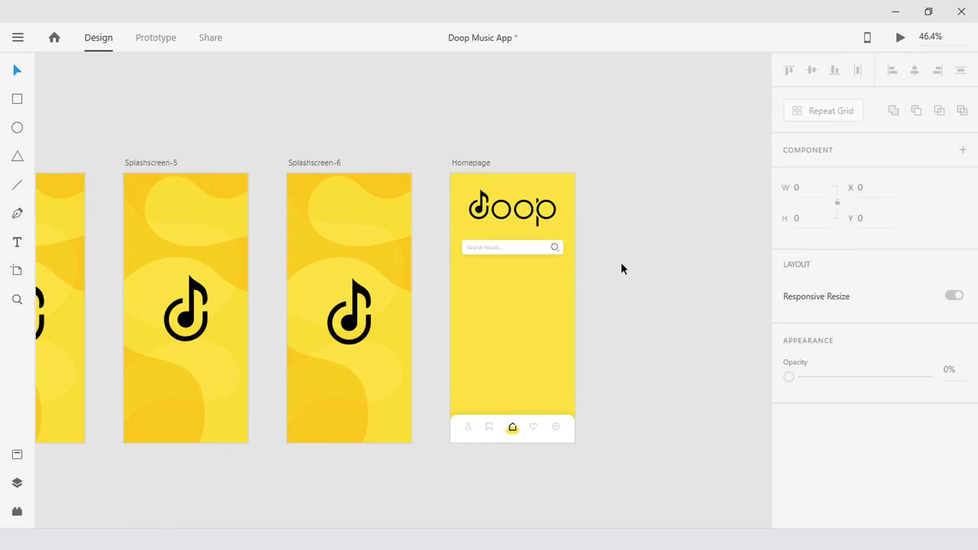
# - Group the search icon, placeholder text and white rectangle, and name the group "search bar"
pyautogui.click(515, 253)
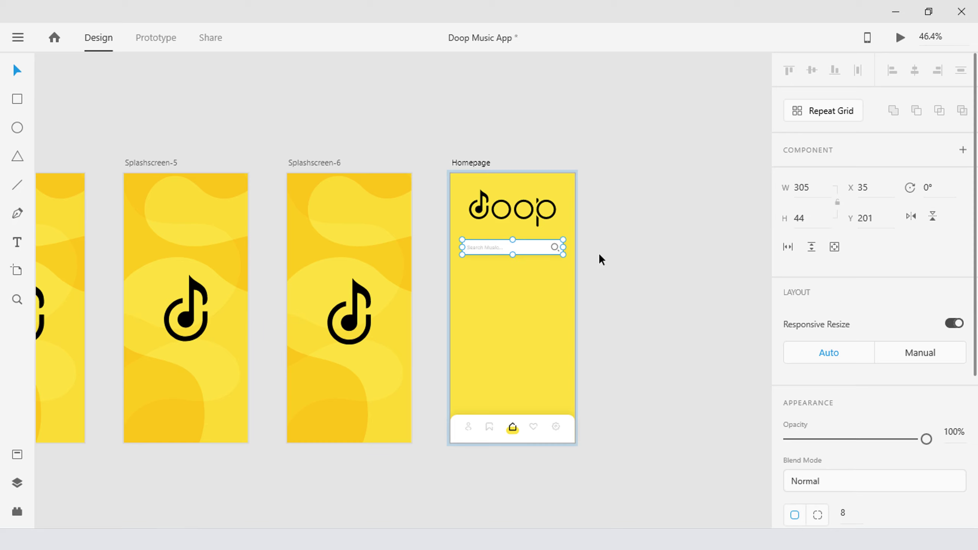
pyautogui.hotkey('ctrl', 'y')
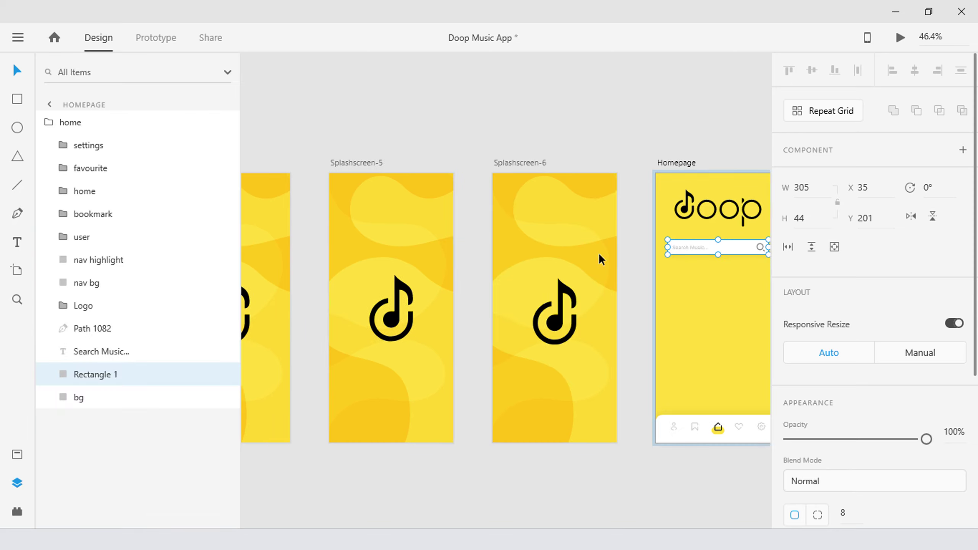
pyautogui.moveTo(650, 258); pyautogui.dragTo(417, 260)
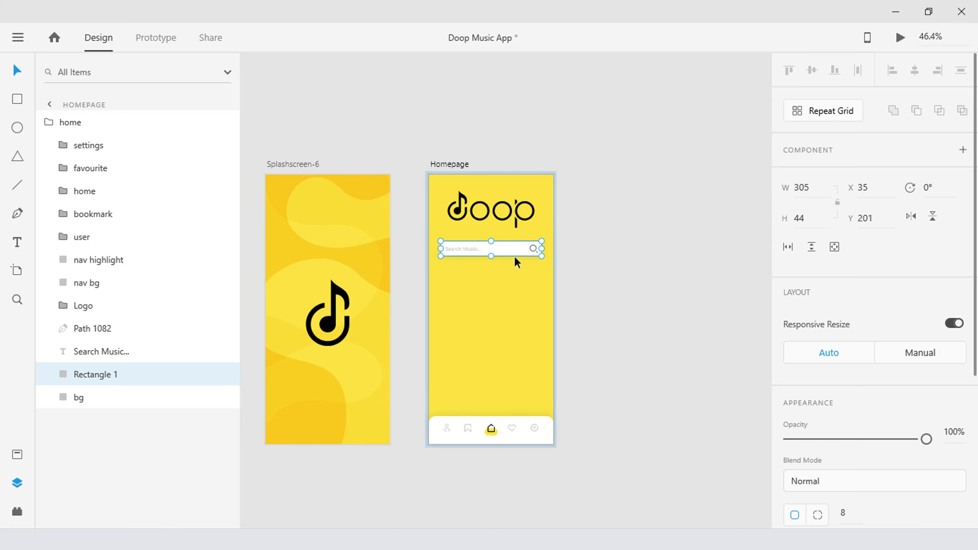
pyautogui.moveTo(597, 236); pyautogui.dragTo(443, 277)
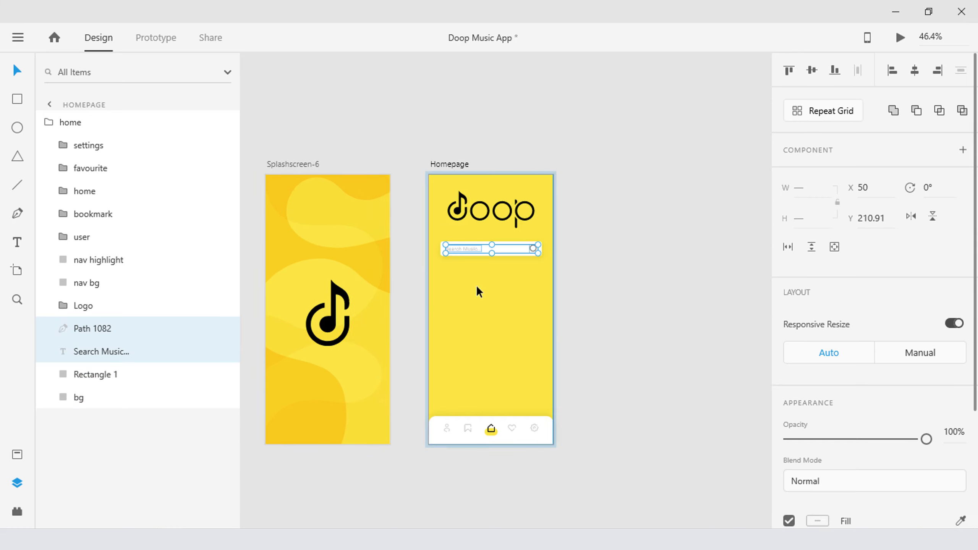
pyautogui.scroll(3, 504, 254)
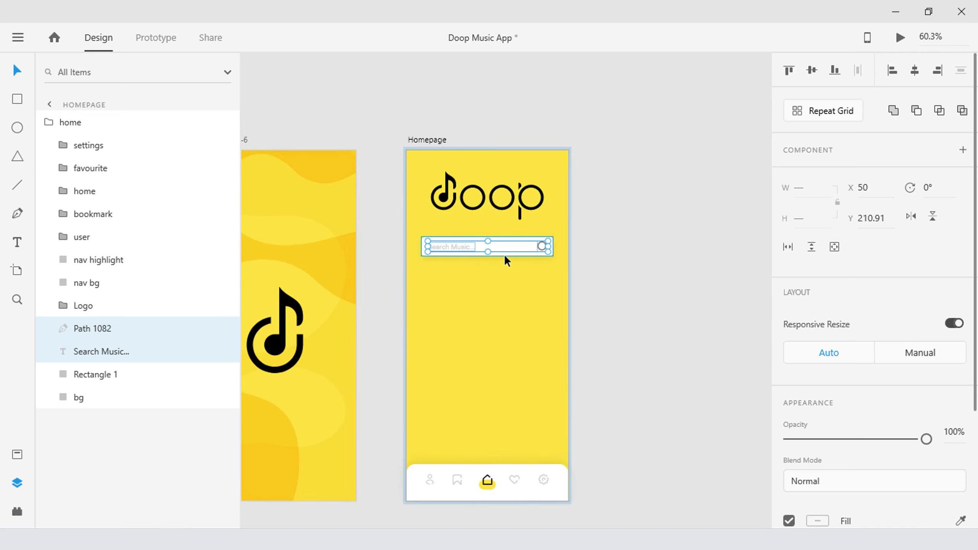
pyautogui.scroll(1, 504, 254)
pyautogui.keyDown('shift'); pyautogui.click(506, 256); pyautogui.keyUp('shift')
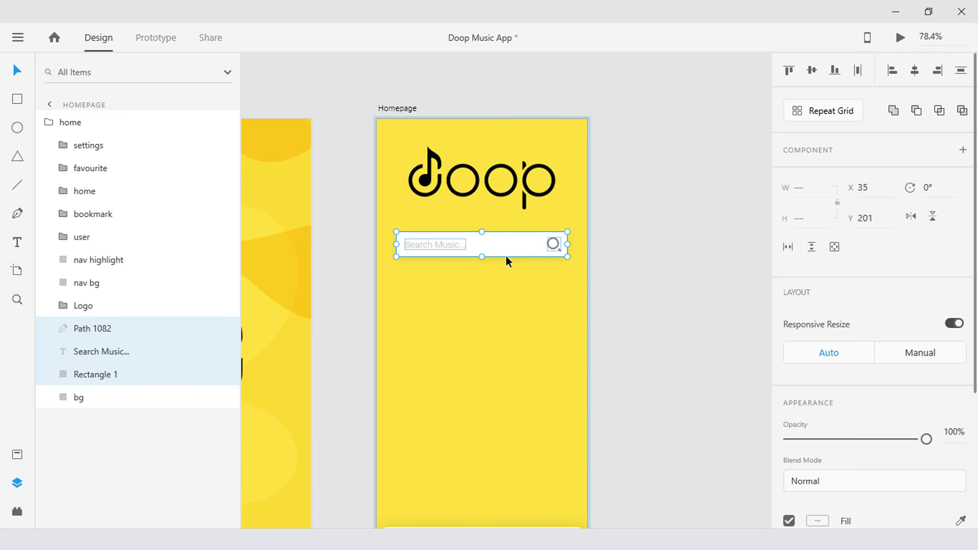
pyautogui.hotkey('ctrl', 'g')
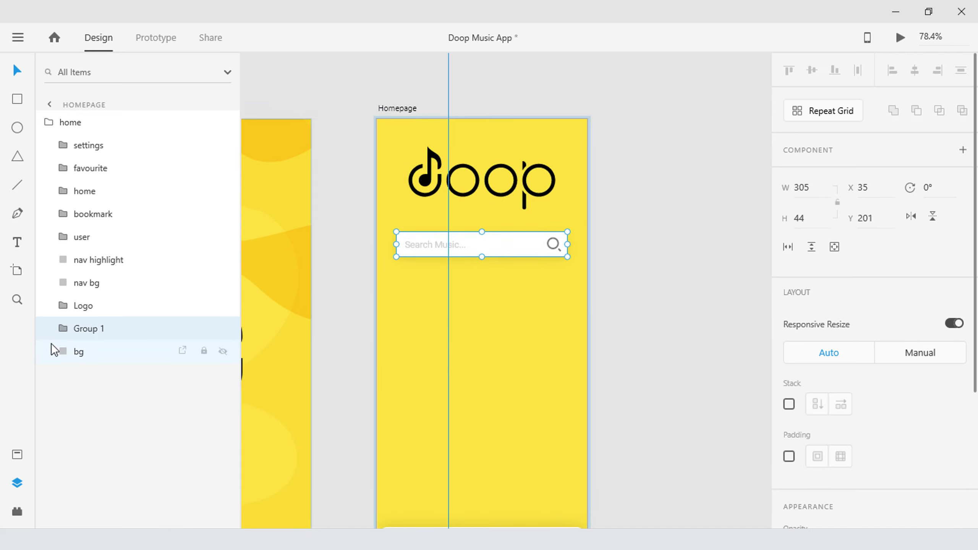
pyautogui.doubleClick(91, 331)
pyautogui.write('search bar')
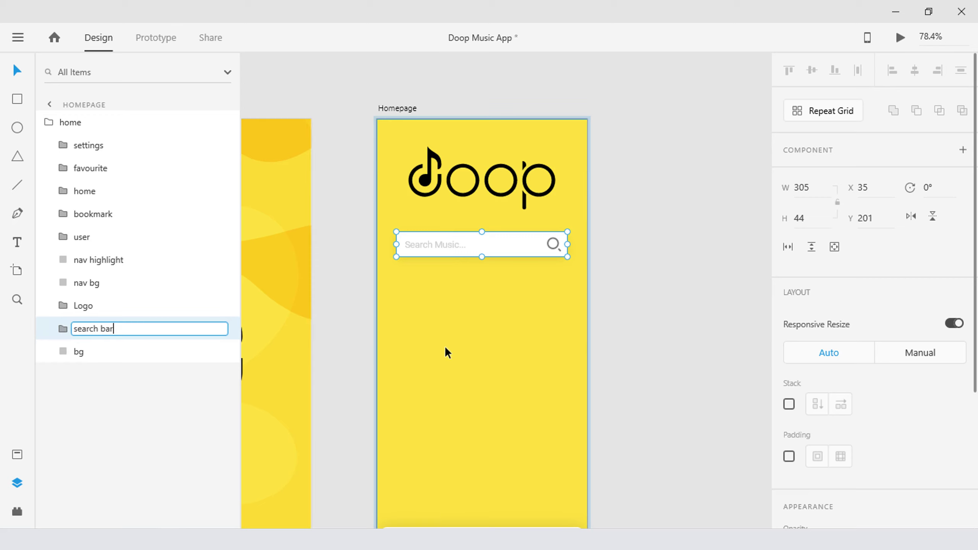
pyautogui.press('Return')
# - Group the five navigation icons with the highlight and the bar background, and name the group "nav bar"
pyautogui.moveTo(463, 356); pyautogui.dragTo(466, 249)
pyautogui.moveTo(624, 369); pyautogui.dragTo(343, 502)
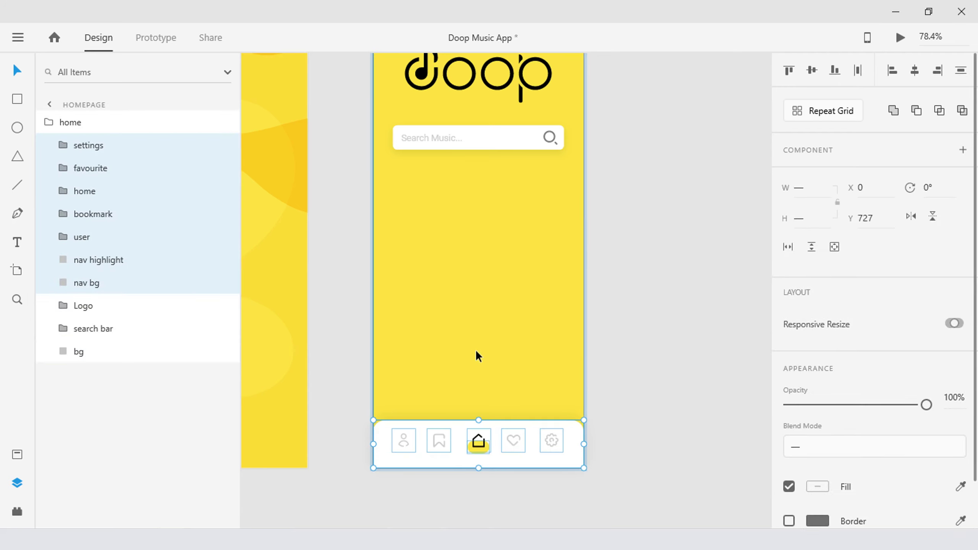
pyautogui.hotkey('ctrl', 'g')
pyautogui.doubleClick(89, 146)
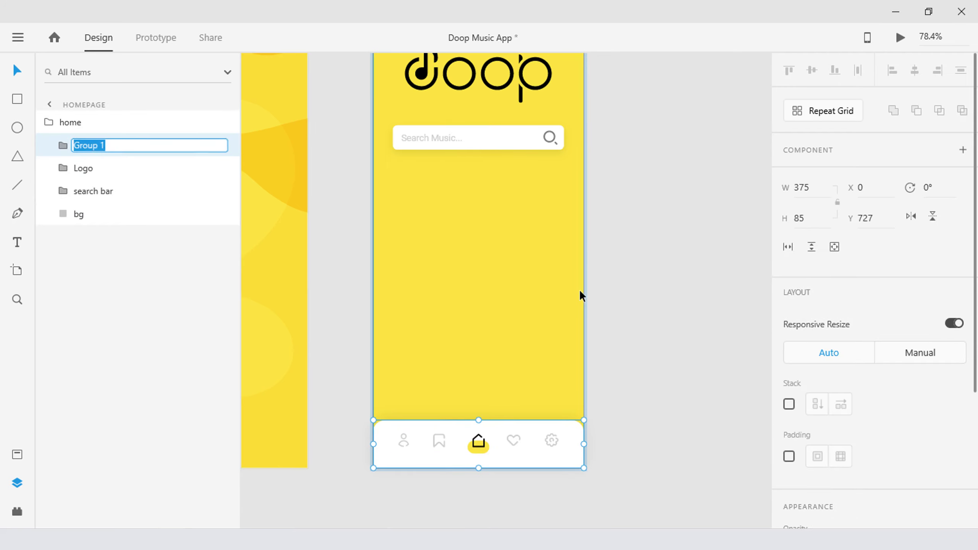
pyautogui.write('nav bar')
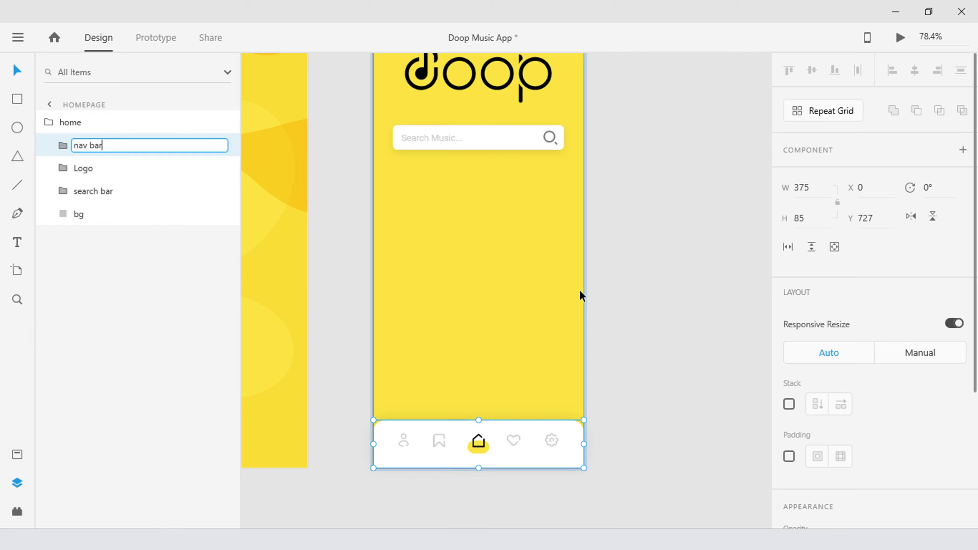
pyautogui.press('Return')
pyautogui.scroll(-3, 581, 292)
pyautogui.click(643, 263)
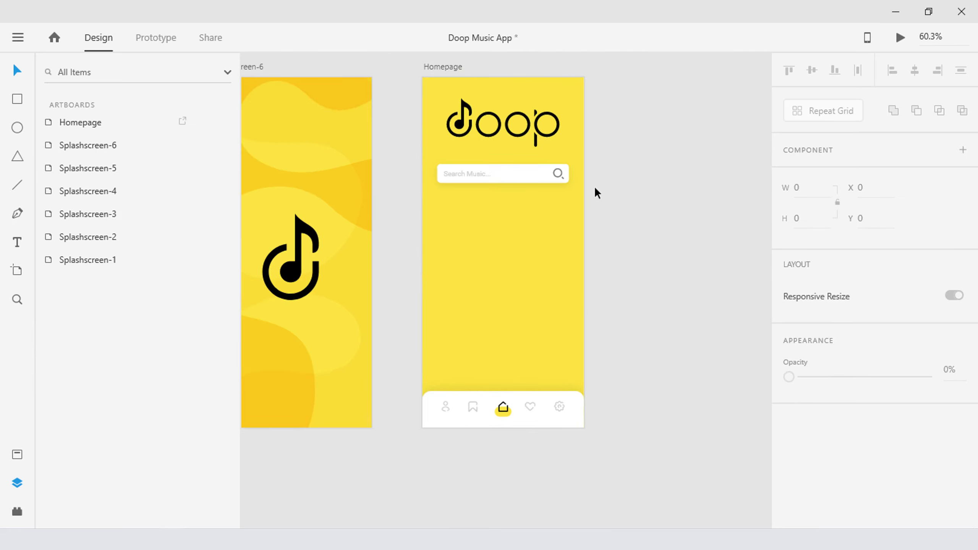
# - Hide the two stem pieces, Path 1105 and Path 1104, of the letter P in the Homepage logo
pyautogui.click(542, 135)
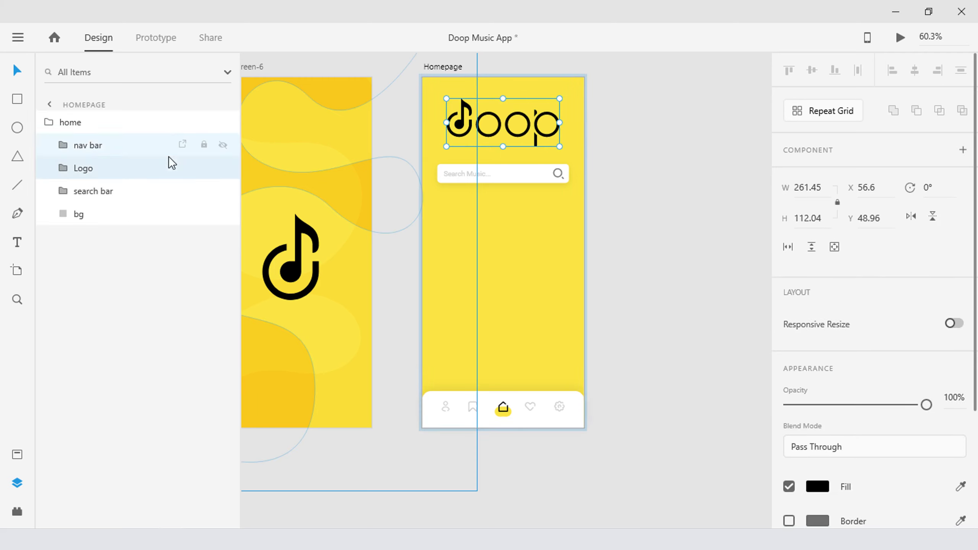
pyautogui.click(62, 170)
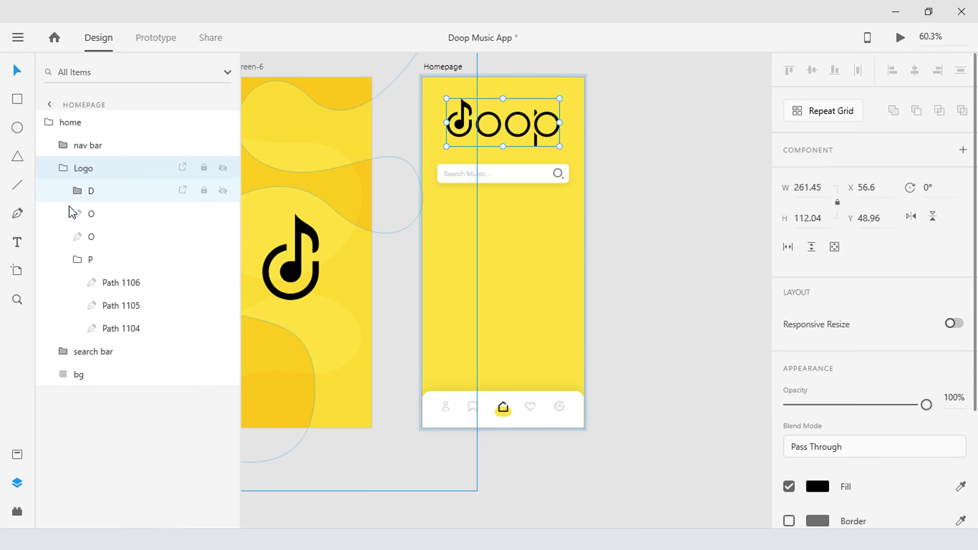
pyautogui.click(141, 306)
pyautogui.click(223, 306)
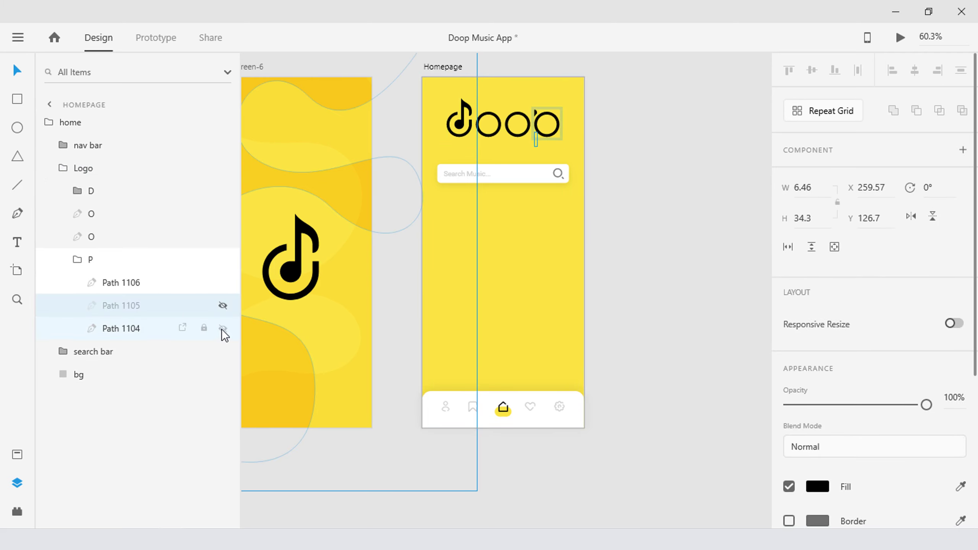
pyautogui.click(223, 328)
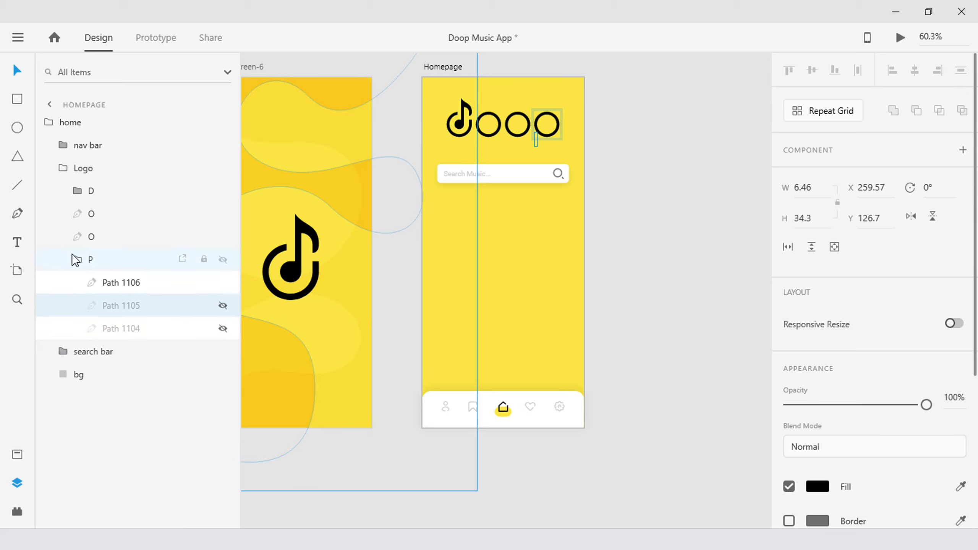
# - Collapse the Logo group and set its width to 175, keeping its proportions
pyautogui.click(65, 169)
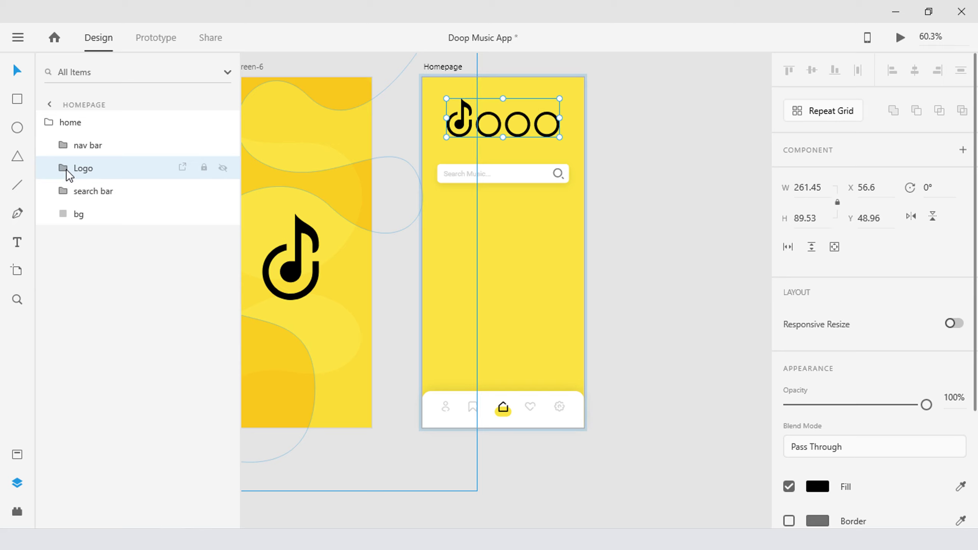
pyautogui.click(824, 188)
pyautogui.write('1')
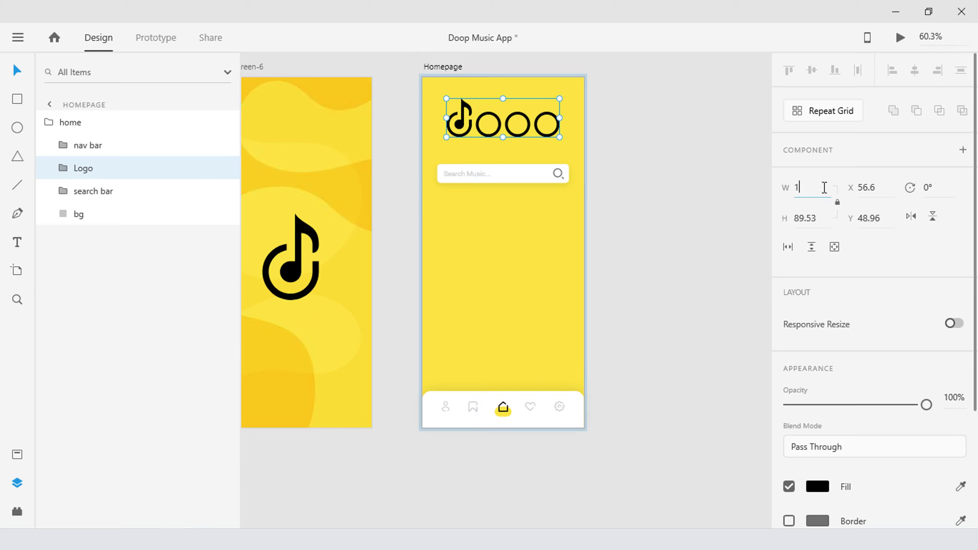
pyautogui.write('75')
pyautogui.press('Return')
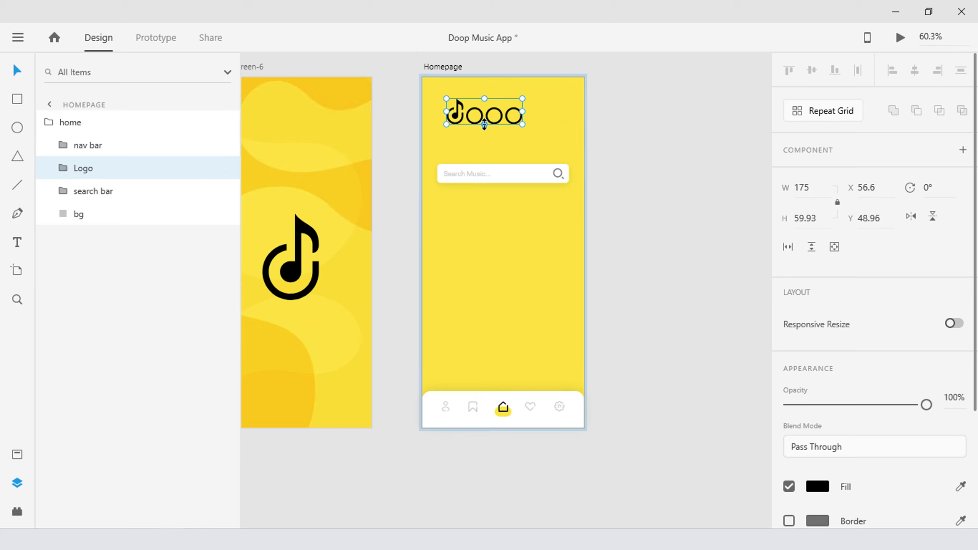
# - Centre the logo horizontally on the Homepage and nudge it 12 px down
pyautogui.moveTo(481, 119); pyautogui.dragTo(501, 118)
pyautogui.hotkey('shift', 'Down')
pyautogui.press('Down')
pyautogui.press('Down')
pyautogui.click(516, 176)
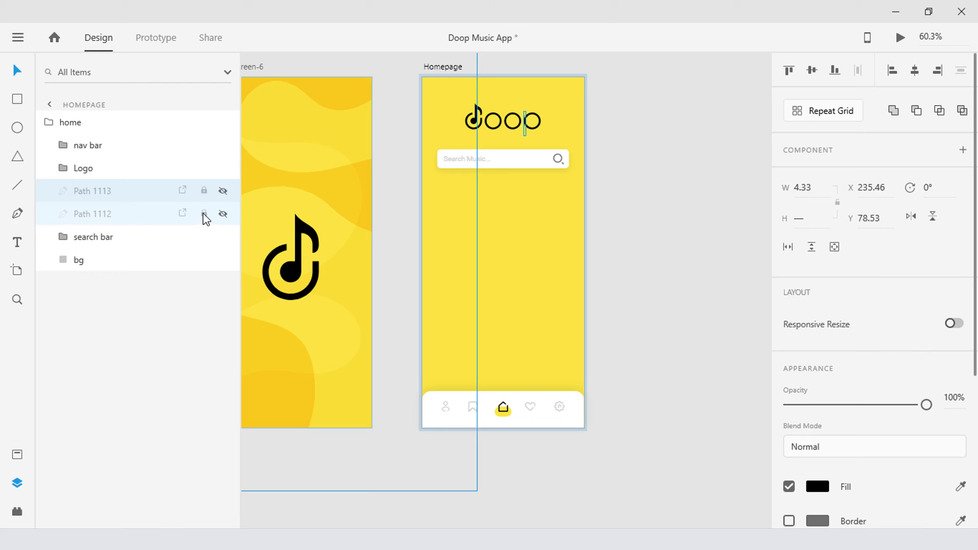
# - Unhide the two P stem pieces, Path 1113 and Path 1112, on the Homepage
pyautogui.click(223, 214)
pyautogui.click(223, 191)
pyautogui.scroll(6, 543, 99)
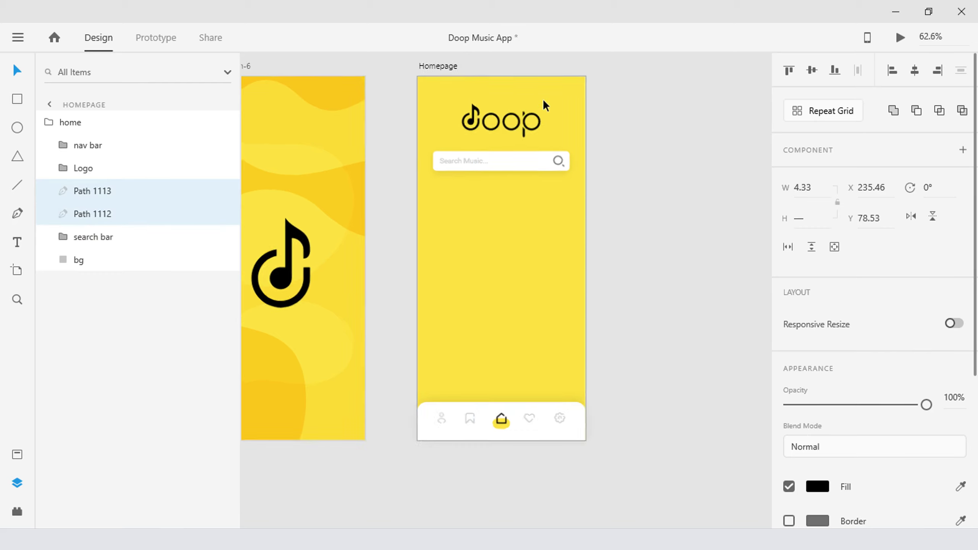
# - Bring the P stem pieces together beside the last ring, with Path 1113 at Y 91 and Path 1112 at Y 96.53
pyautogui.doubleClick(473, 221)
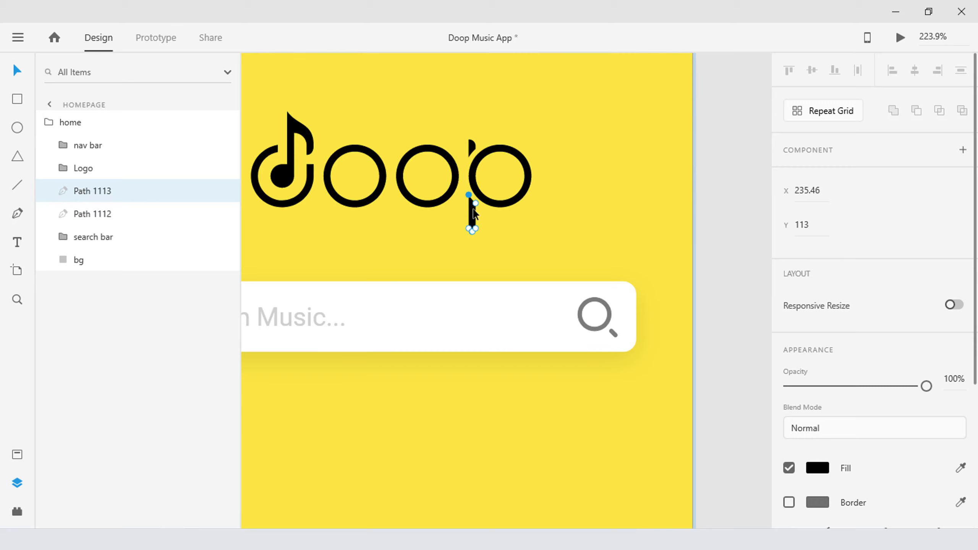
pyautogui.click(470, 148)
pyautogui.click(474, 218)
pyautogui.moveTo(474, 218); pyautogui.dragTo(477, 177)
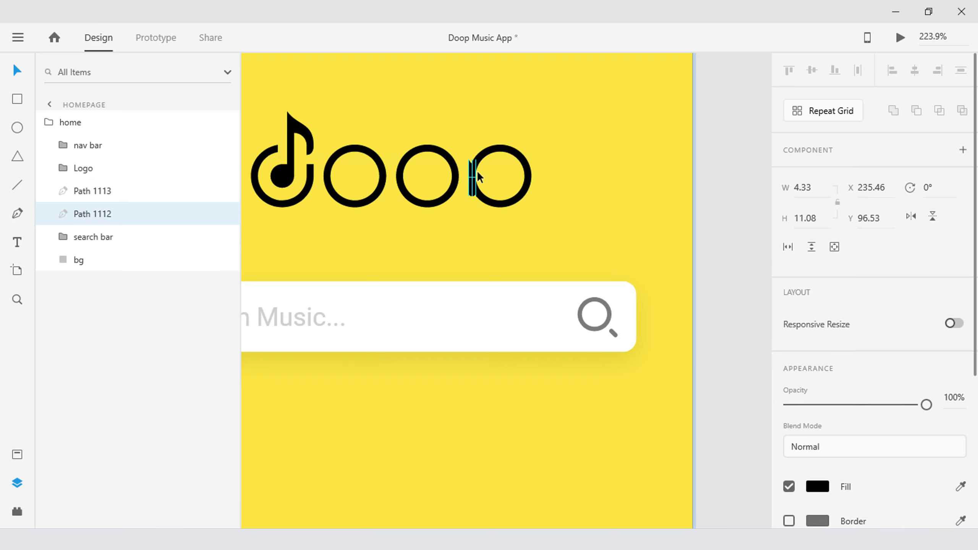
# - Set the opacity of both P stem pieces, Path 1113 and Path 1112, to 0%
pyautogui.scroll(-6, 477, 174)
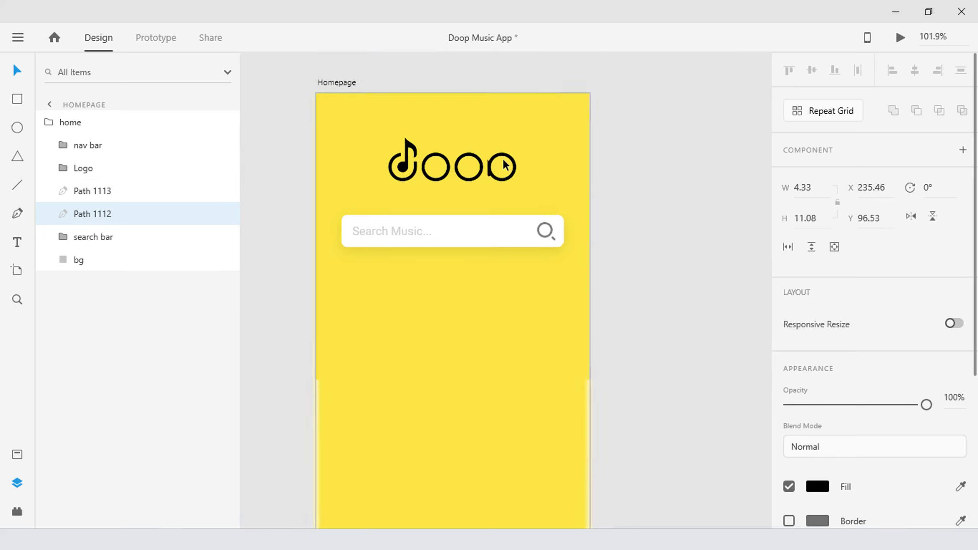
pyautogui.click(112, 191)
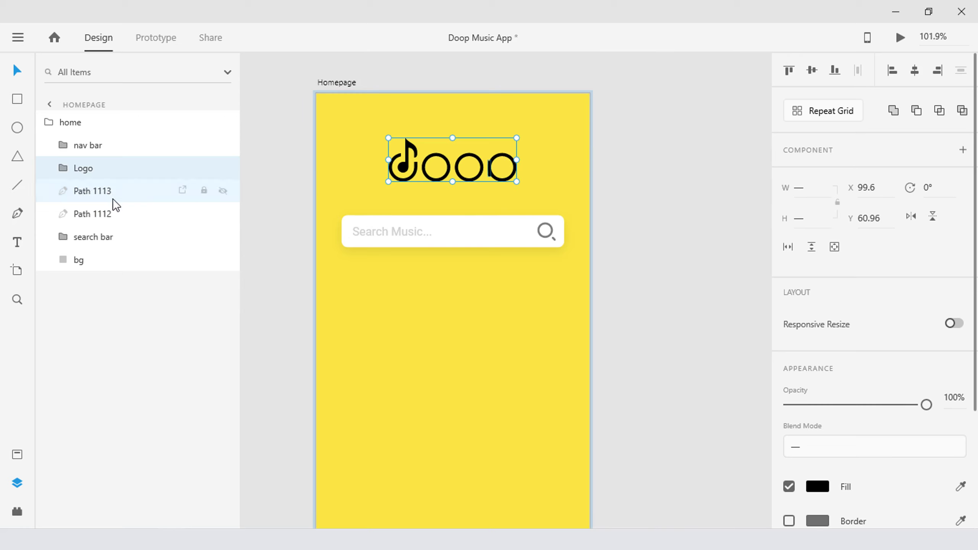
pyautogui.keyDown('shift'); pyautogui.click(112, 216); pyautogui.keyUp('shift')
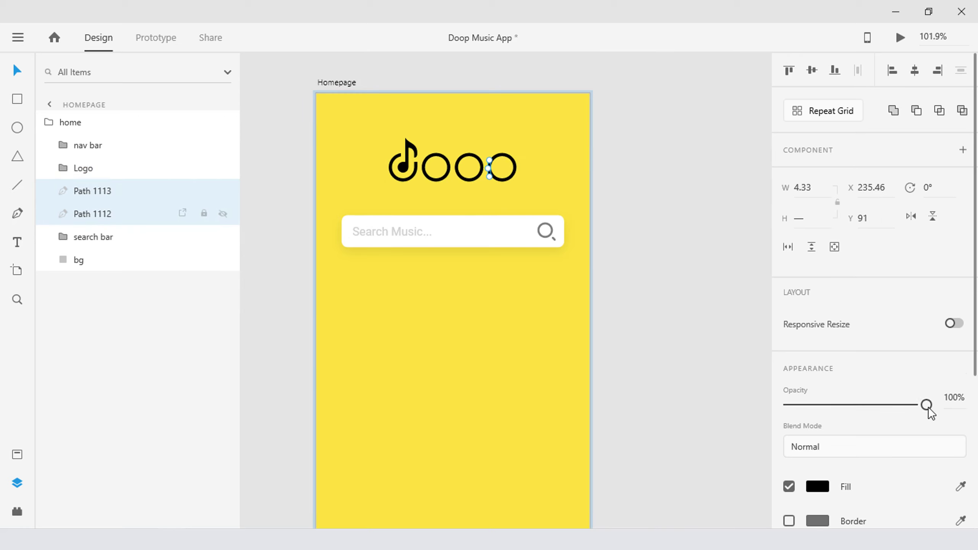
pyautogui.moveTo(927, 404); pyautogui.dragTo(692, 409)
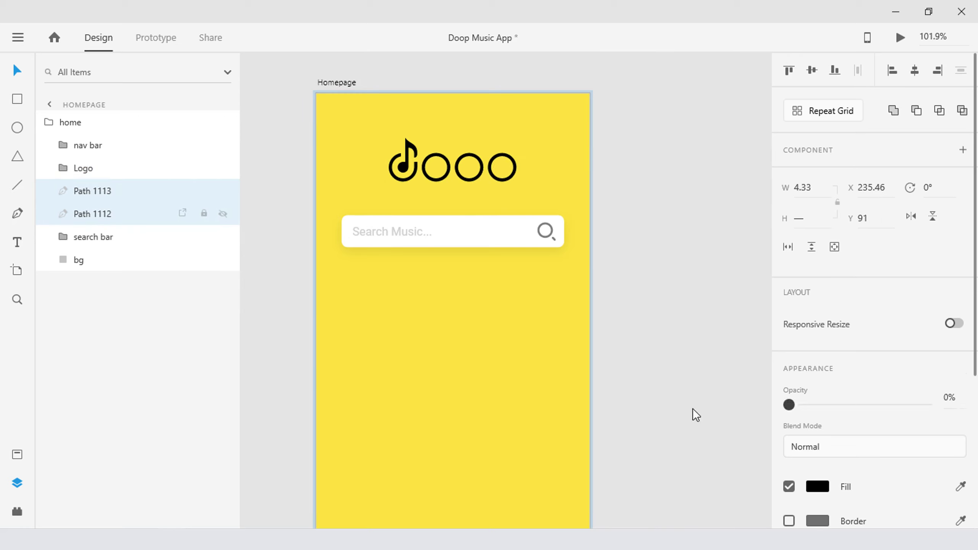
pyautogui.click(663, 409)
pyautogui.scroll(-5, 603, 224)
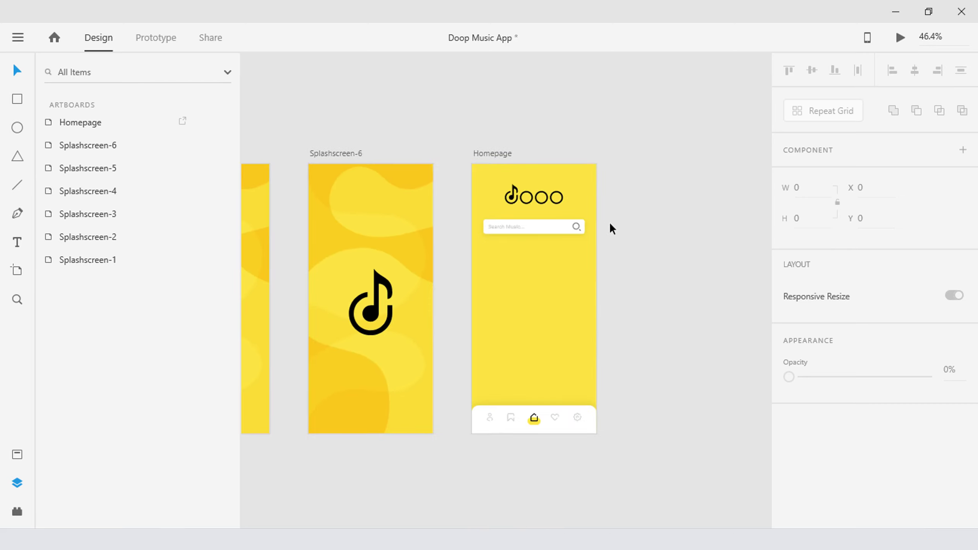
# - Draw a white rectangle about 223 by 282 below the search bar on the Homepage
pyautogui.hotkey('ctrl', 'y')
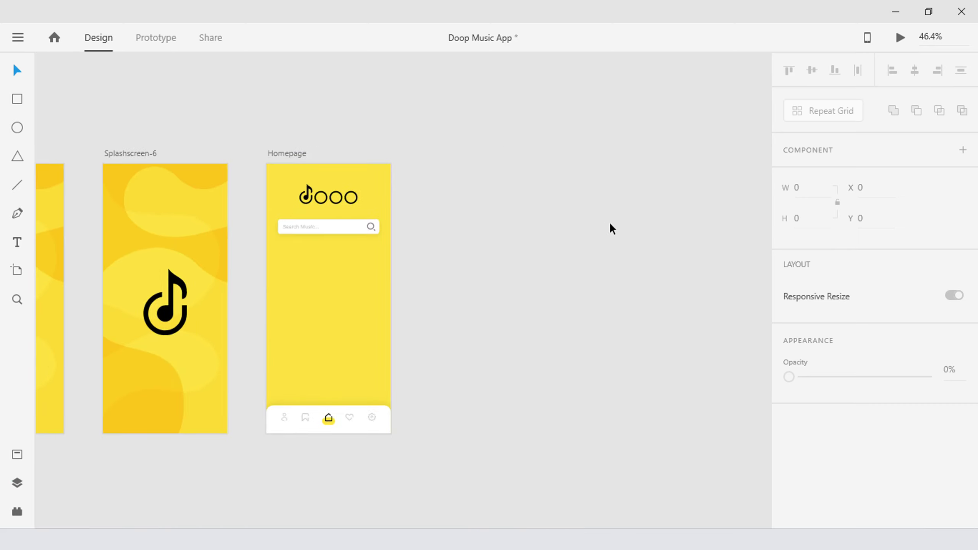
pyautogui.hotkey('ctrl', '0')
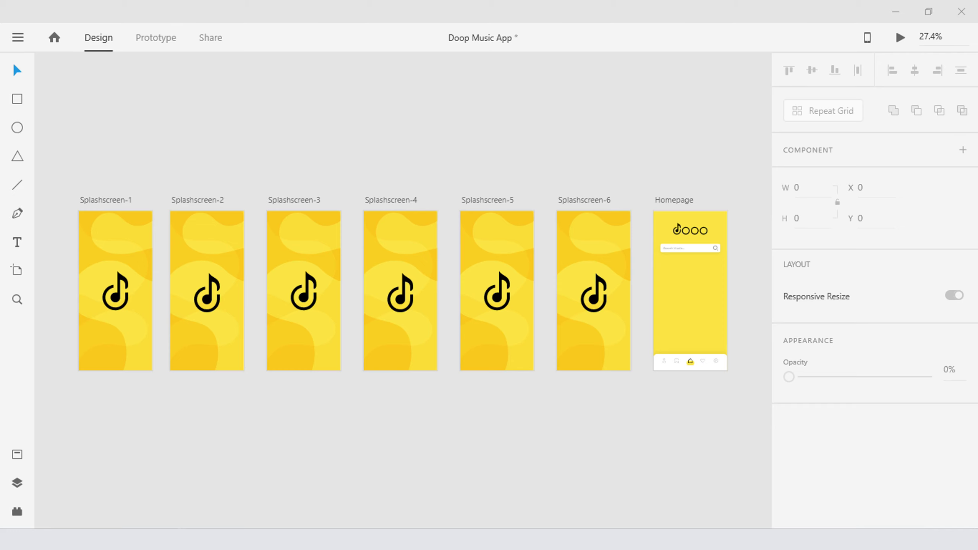
pyautogui.click(706, 302)
pyautogui.hotkey('ctrl', '3')
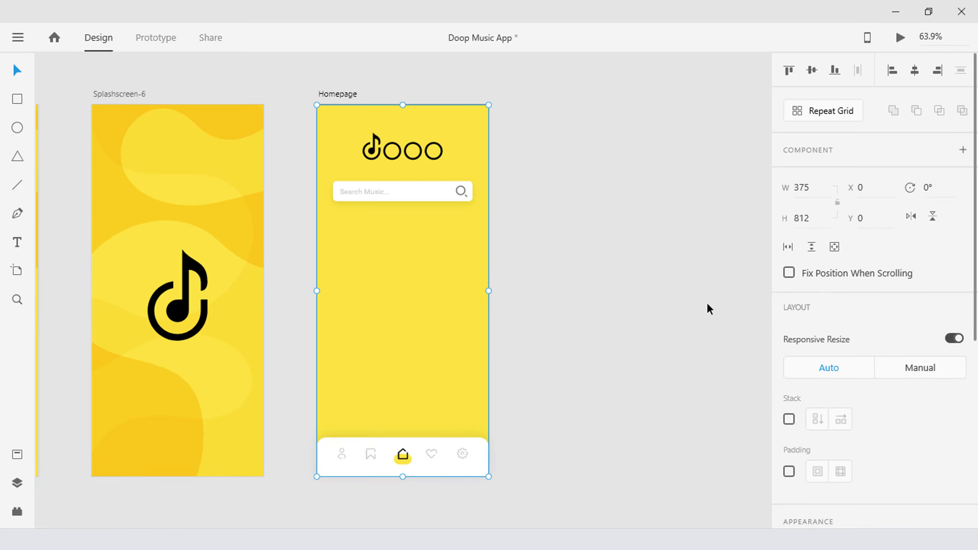
pyautogui.press('r')
pyautogui.moveTo(356, 236); pyautogui.dragTo(457, 370)
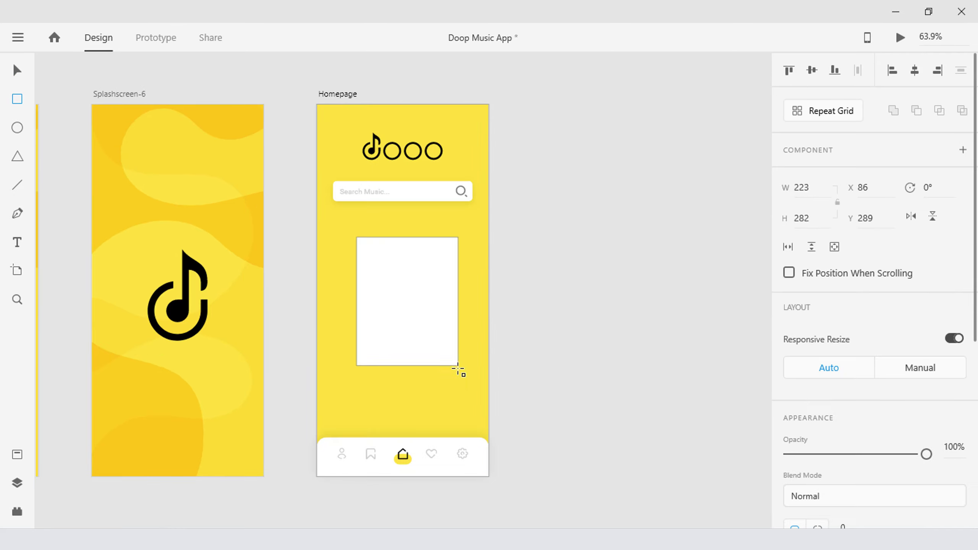
# - Resize the white rectangle to 240 by 302 and centre it horizontally between the search bar and navigation bar
pyautogui.click(806, 188)
pyautogui.write('240')
pyautogui.press('Tab')
pyautogui.write('302')
pyautogui.press('Return')
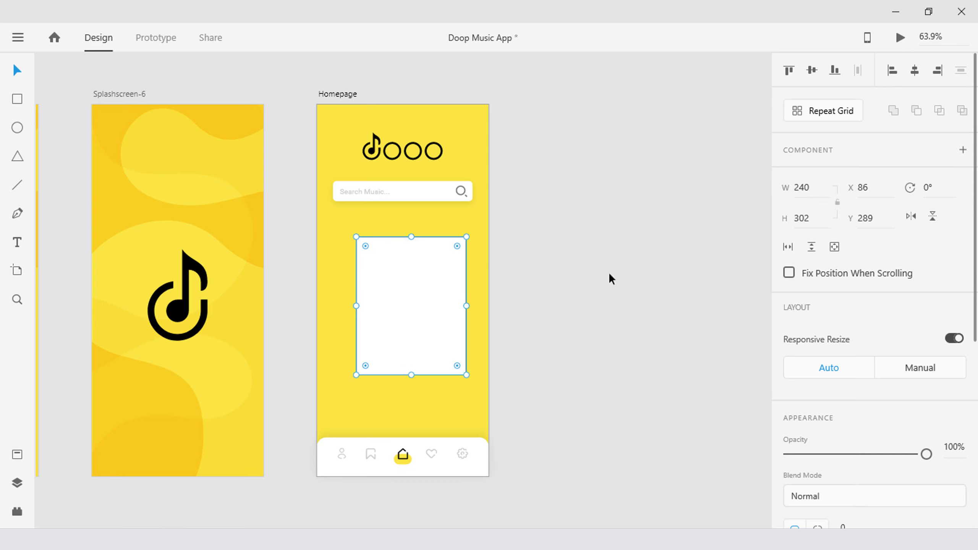
pyautogui.moveTo(439, 266); pyautogui.dragTo(430, 268)
# - Give the rectangle a corner radius of 20 and no border, and fill it with the "finding hope" image from the singers folder
pyautogui.scroll(-5, 864, 300)
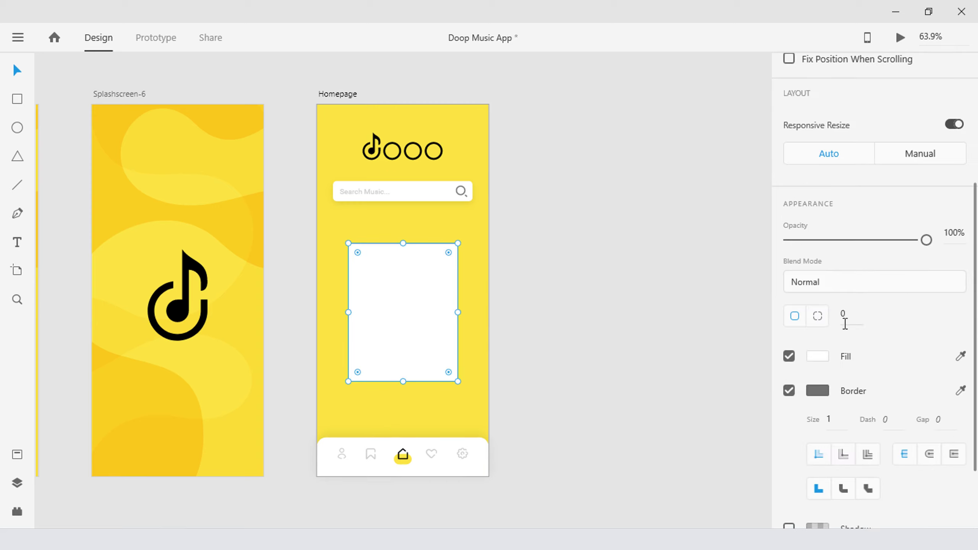
pyautogui.click(846, 325)
pyautogui.write('20')
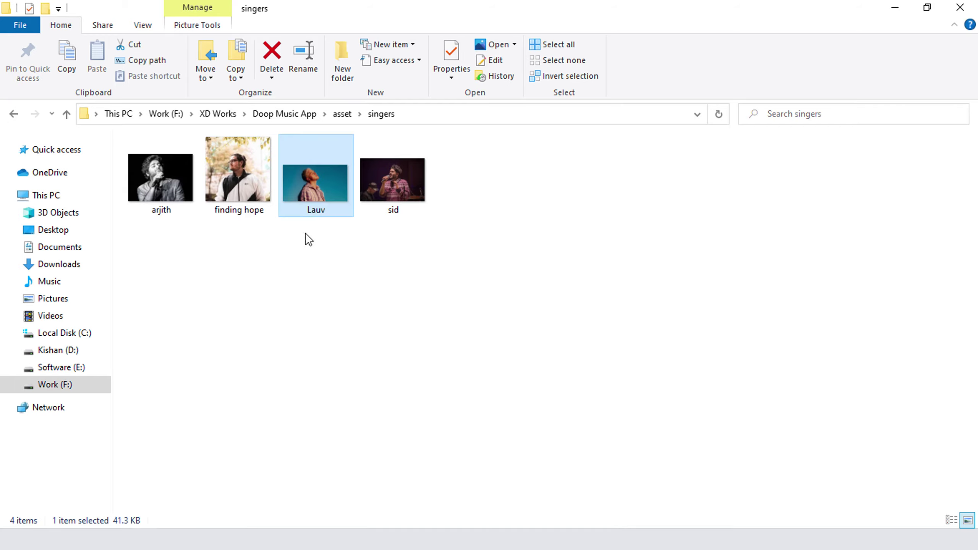
pyautogui.moveTo(238, 174); pyautogui.dragTo(420, 286)
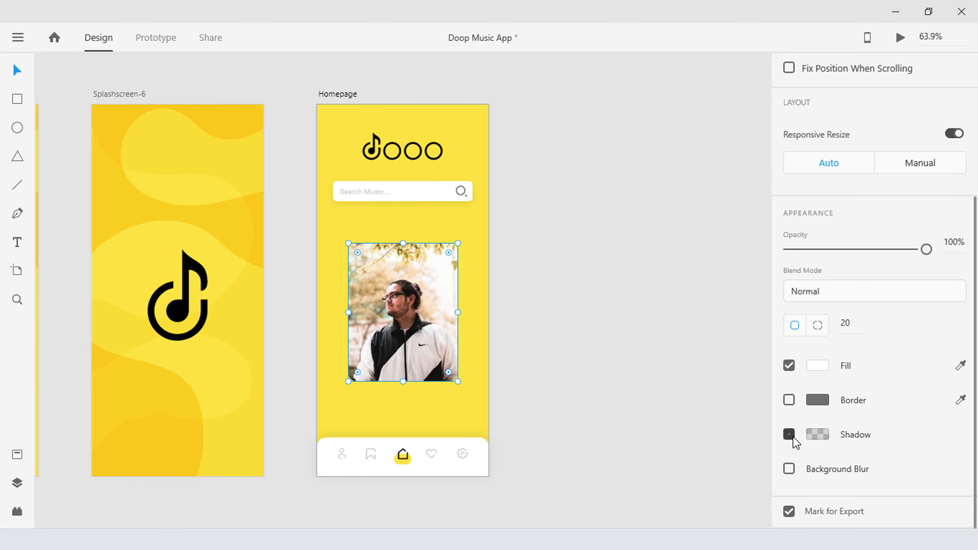
# - Add a black shadow at 50% opacity to the finding hope card and set its blur to 3
pyautogui.click(817, 434)
pyautogui.doubleClick(748, 470)
pyautogui.write('25')
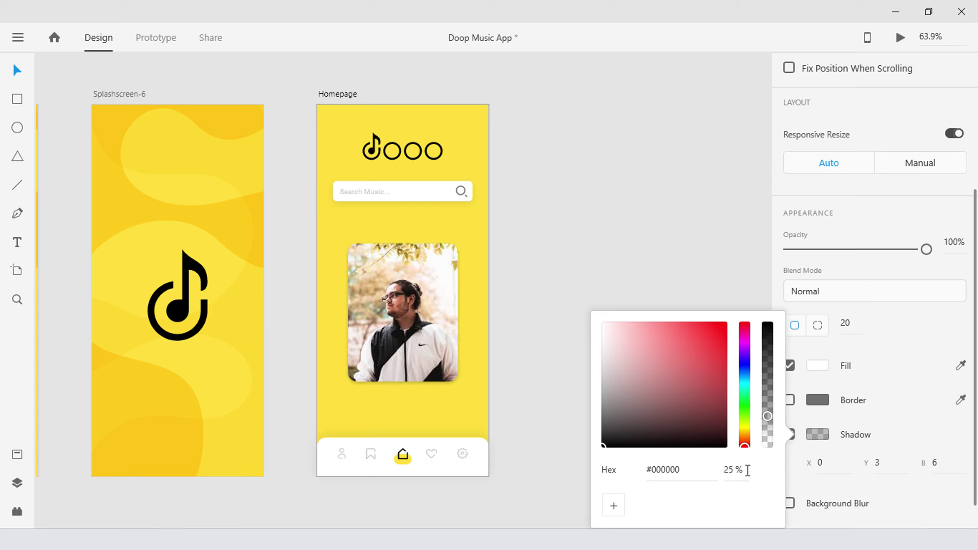
pyautogui.doubleClick(748, 470)
pyautogui.write('50')
pyautogui.press('Return')
pyautogui.click(881, 467)
pyautogui.click(951, 466)
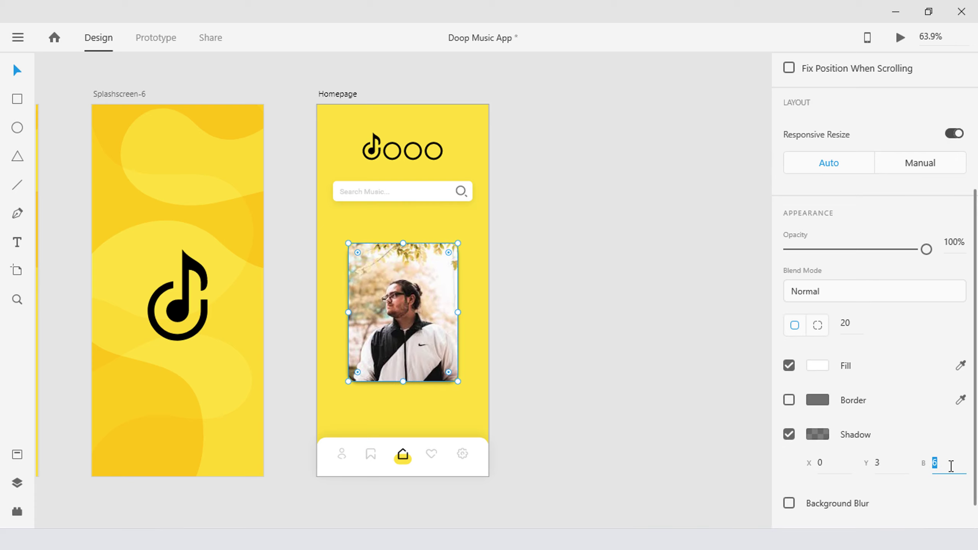
pyautogui.write('3')
pyautogui.press('Return')
# - Duplicate the finding hope card and fill the copy with the "Lauv" image from the singers folder
pyautogui.hotkey('ctrl', 'y')
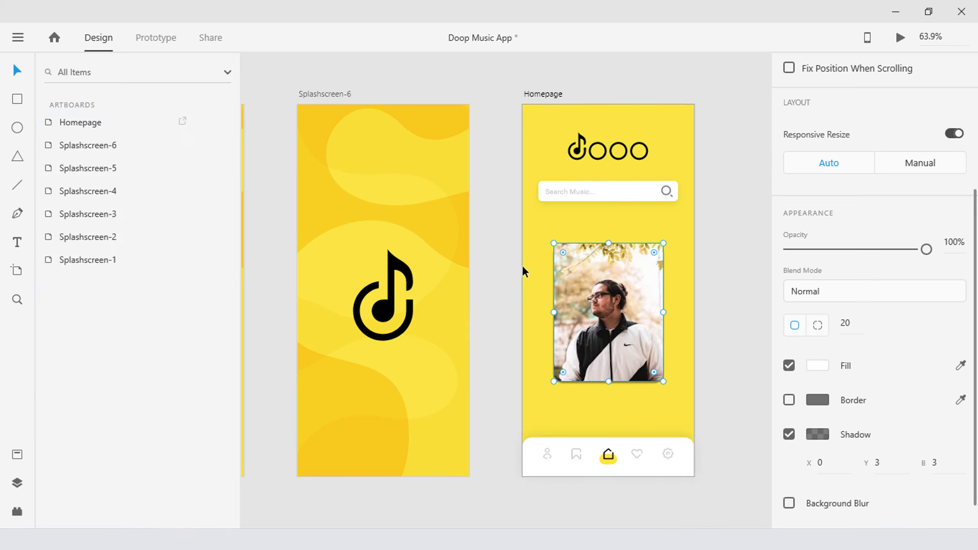
pyautogui.moveTo(80, 124); pyautogui.dragTo(128, 165)
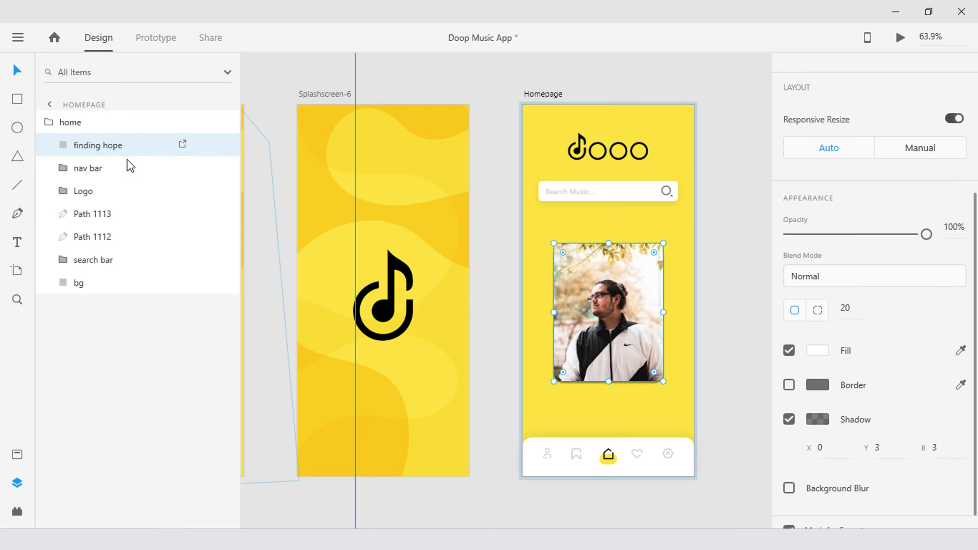
pyautogui.rightClick(123, 147)
pyautogui.click(170, 220)
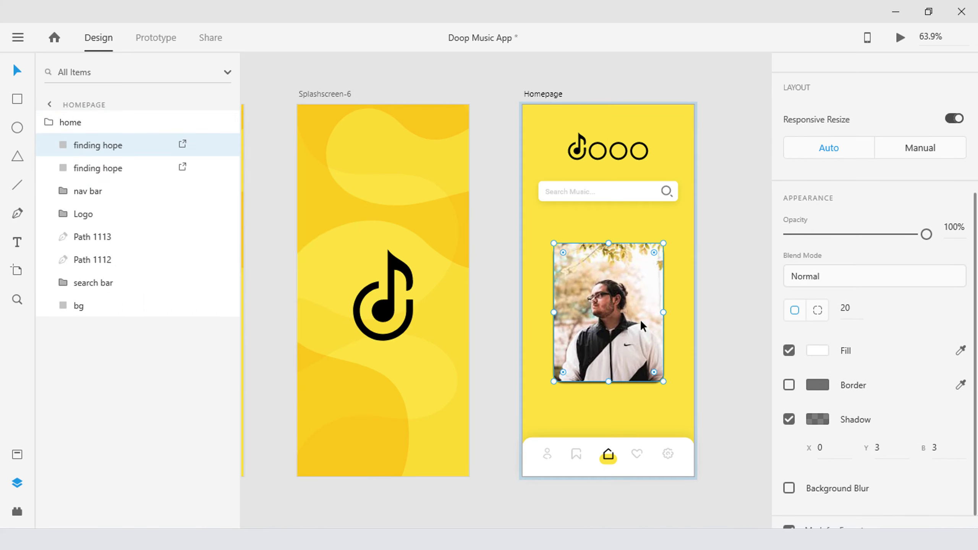
pyautogui.hotkey('alt', 'Tab')
pyautogui.hotkey('alt', 'Tab')
pyautogui.moveTo(314, 178); pyautogui.dragTo(601, 303)
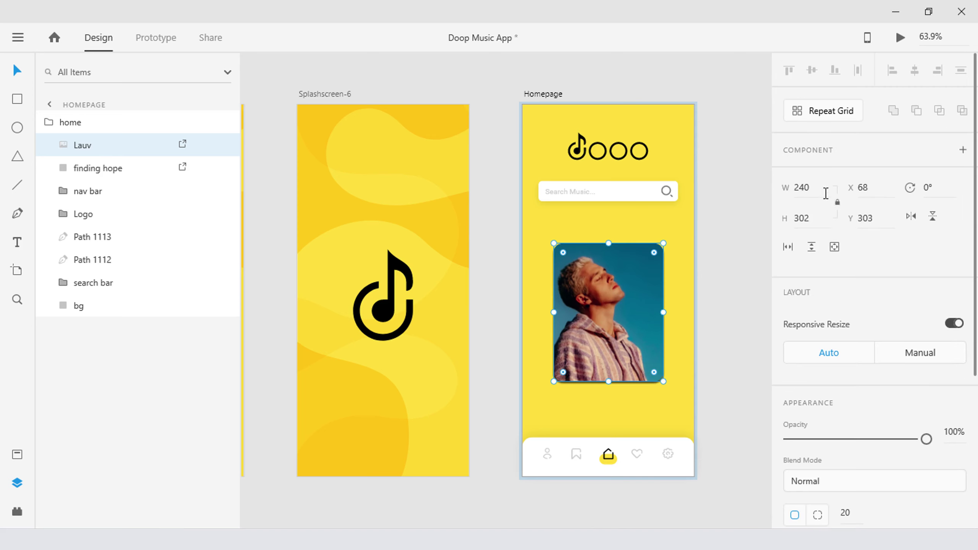
# - Reduce the Lauv card's width by 30 to 210, keeping its proportions
pyautogui.click(827, 191)
pyautogui.write('-30')
pyautogui.press('Return')
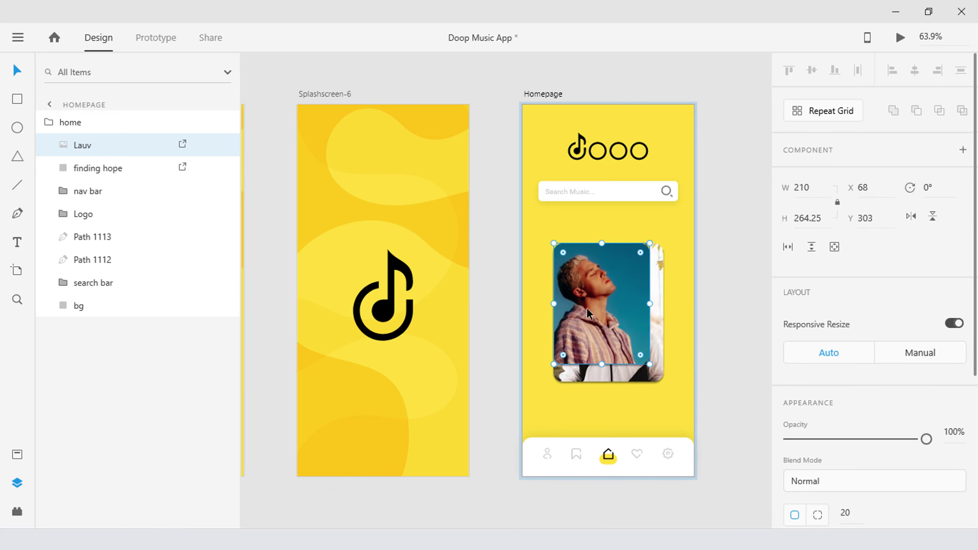
# - Centre the Lauv card at X 83, Y 356 and send it behind the finding hope card
pyautogui.moveTo(613, 304); pyautogui.dragTo(622, 323)
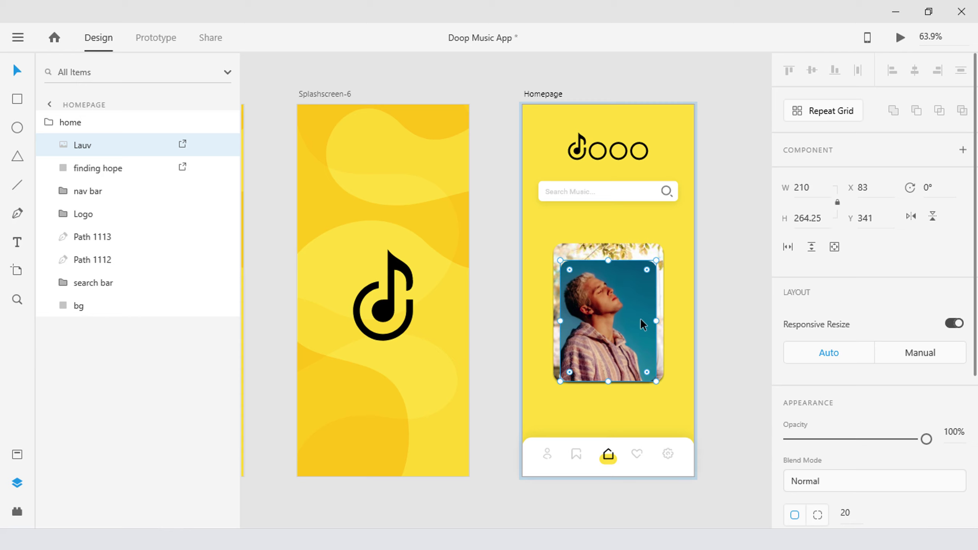
pyautogui.hotkey('shift', 'Down')
pyautogui.hotkey('shift', 'Down')
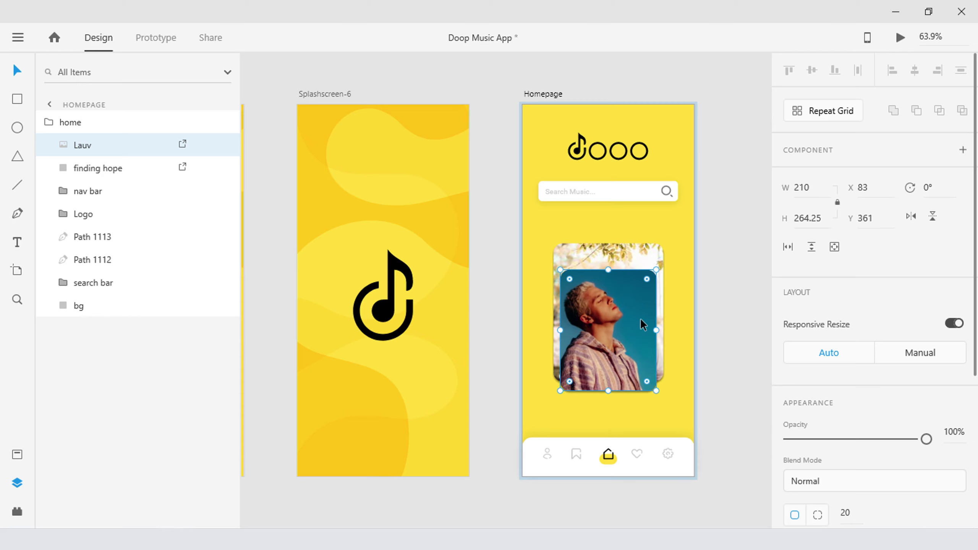
pyautogui.press('Up')
pyautogui.press('Up')
pyautogui.press('Up')
pyautogui.press('Up')
pyautogui.press('Up')
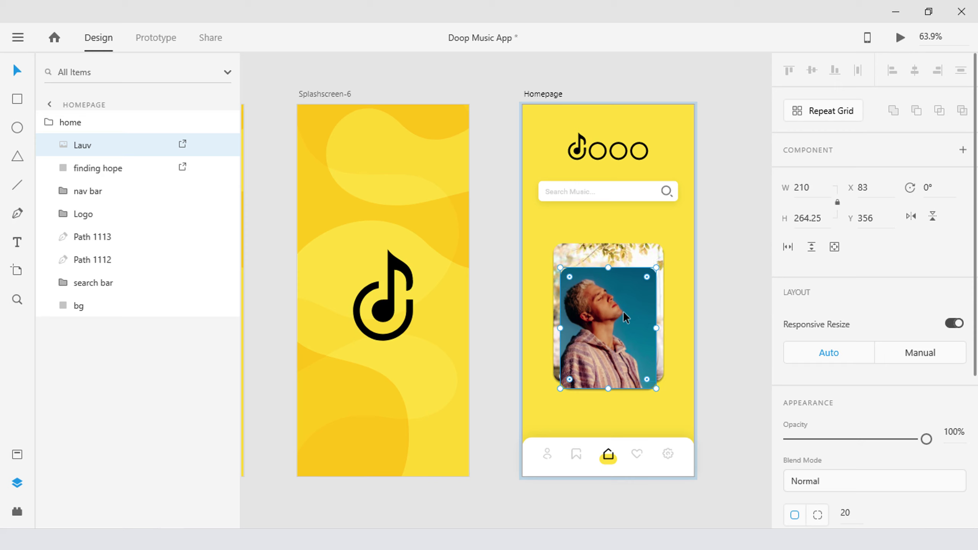
pyautogui.hotkey('ctrl', '[')
# - Duplicate the finding hope card again and fill the new copy with the "arjith" image
pyautogui.click(610, 256)
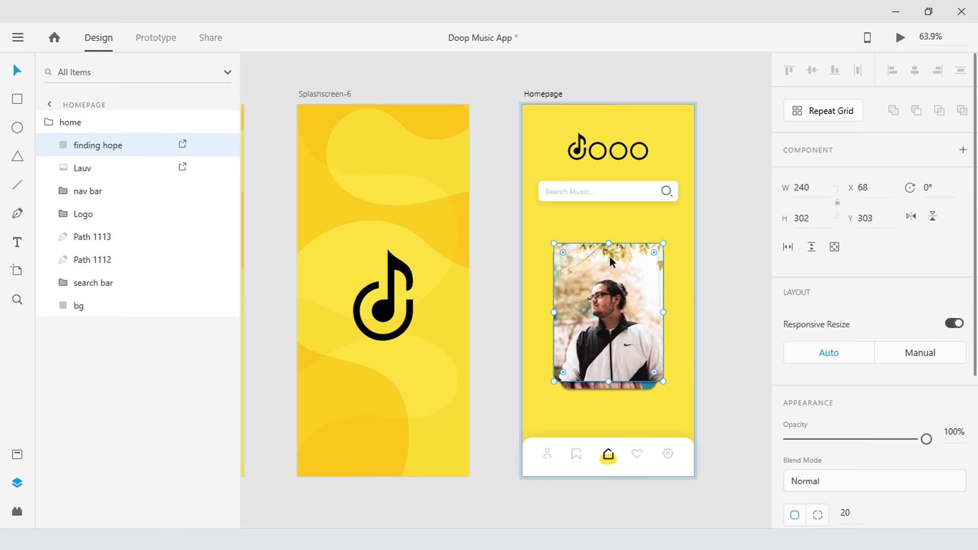
pyautogui.hotkey('ctrl', 'd')
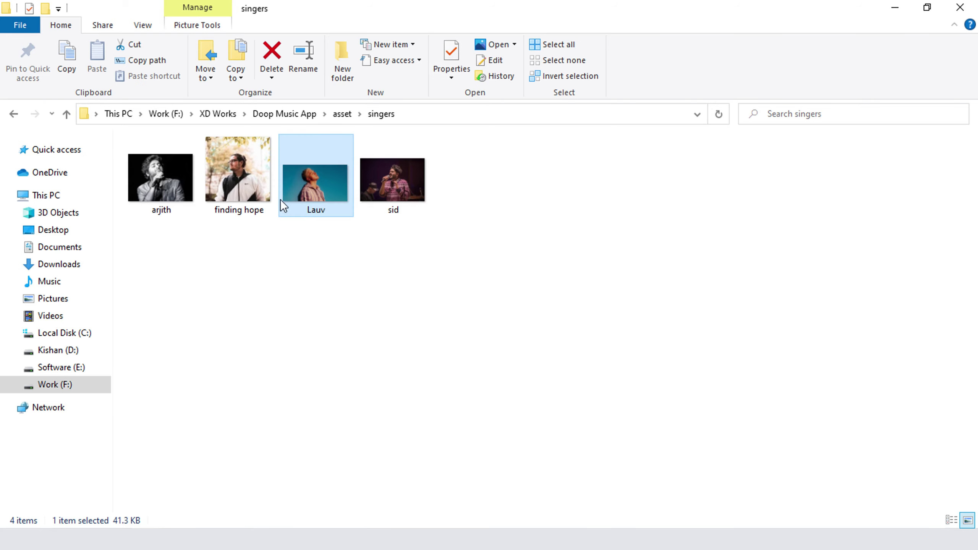
pyautogui.click(152, 180)
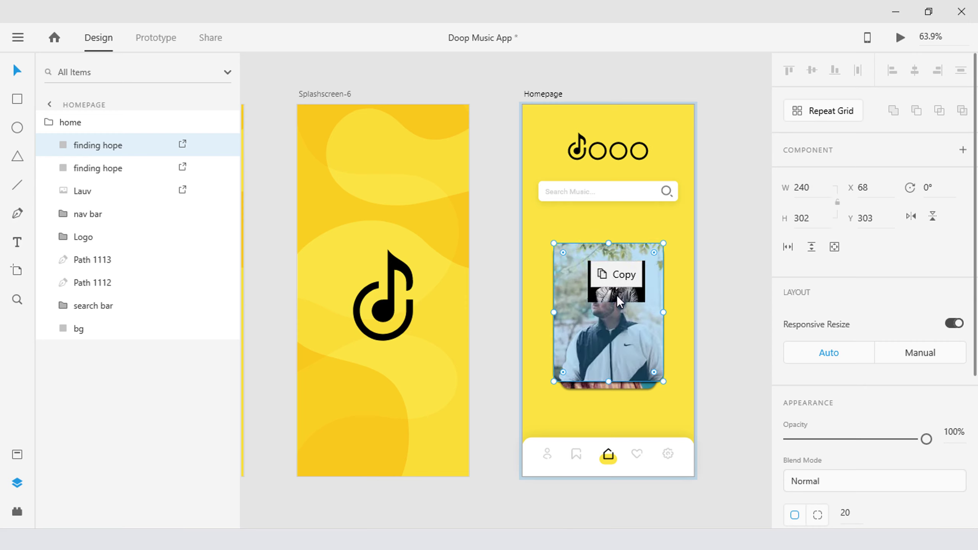
pyautogui.moveTo(616, 295); pyautogui.dragTo(616, 295)
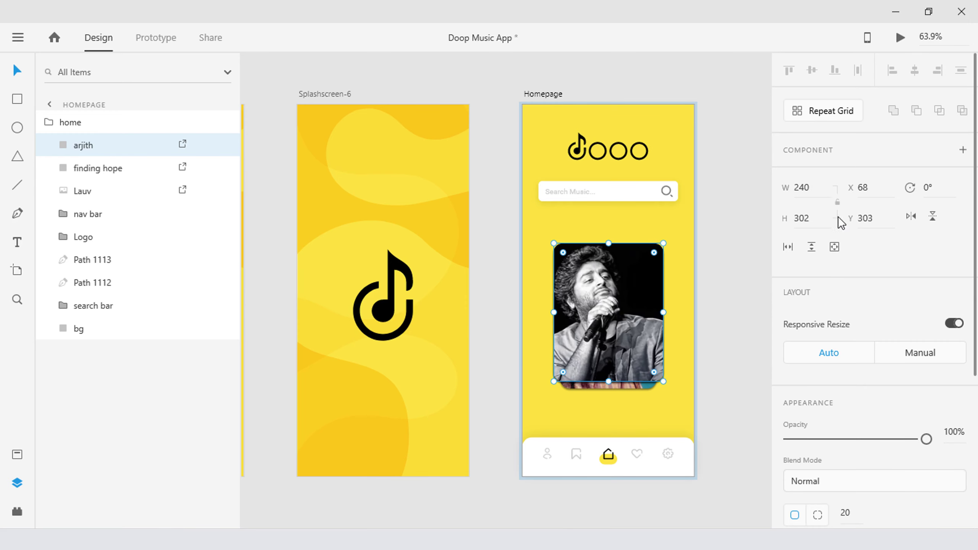
# - Reduce the arjith card's width by 60 to 180, keeping its proportions
pyautogui.click(831, 188)
pyautogui.click(831, 188)
pyautogui.write('-06')
pyautogui.press('Return')
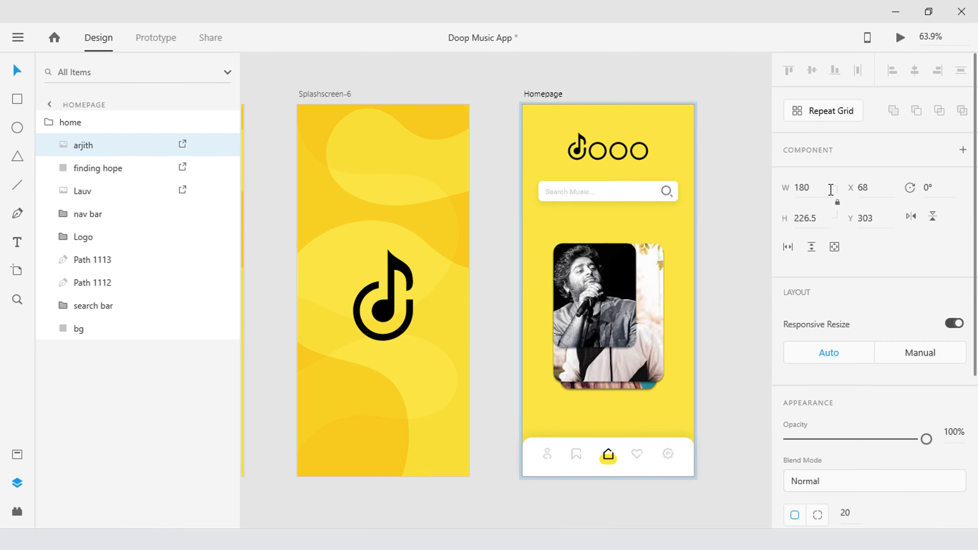
# - Centre the arjith card at X 98, Y 409 and send it behind the Lauv card
pyautogui.moveTo(625, 283); pyautogui.dragTo(637, 329)
pyautogui.moveTo(115, 144); pyautogui.dragTo(120, 190)
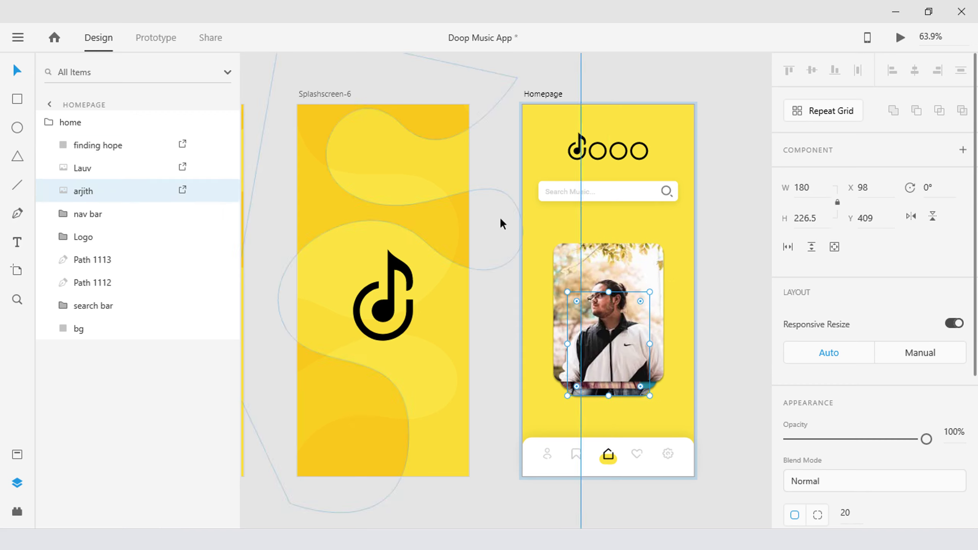
# - Duplicate the finding hope card once more and fill the new copy with the "sid" image
pyautogui.click(620, 258)
pyautogui.hotkey('ctrl', 'd')
pyautogui.hotkey('alt', 'Tab')
pyautogui.moveTo(408, 212); pyautogui.dragTo(621, 296)
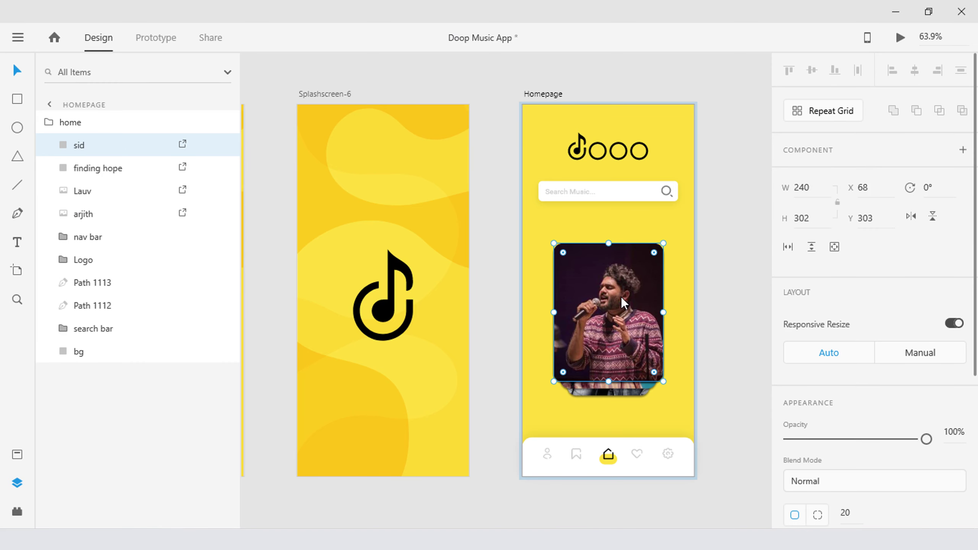
# - Set the sid card's width to 150, keeping its proportions
pyautogui.click(825, 190)
pyautogui.write('-120')
pyautogui.press('Return')
pyautogui.doubleClick(825, 190)
pyautogui.write('150')
pyautogui.press('Return')
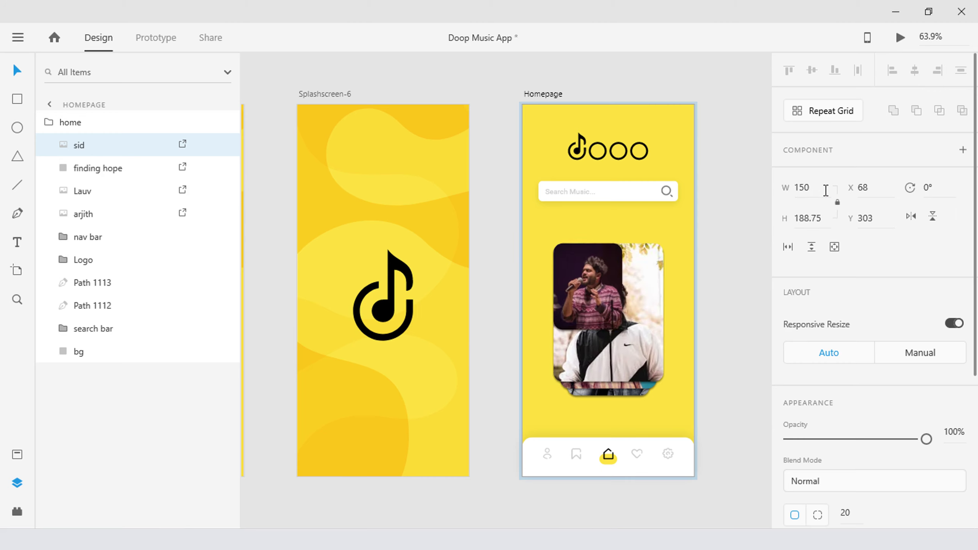
# - Centre the sid card at X 113, Y 462 and send it behind the arjith card
pyautogui.moveTo(606, 275); pyautogui.dragTo(624, 338)
pyautogui.hotkey('shift', 'Down')
pyautogui.hotkey('shift', 'Down')
pyautogui.hotkey('shift', 'Up')
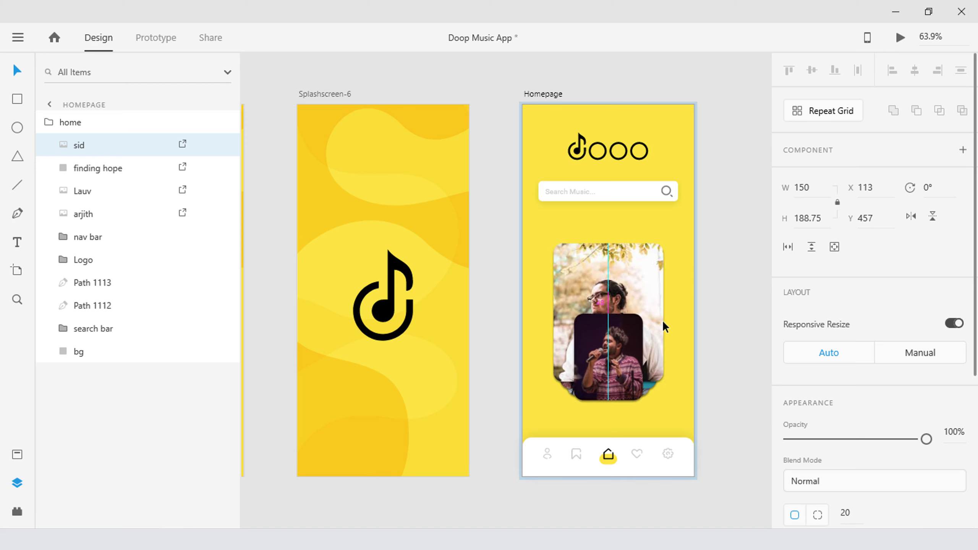
pyautogui.press('Down')
pyautogui.press('Down')
pyautogui.press('Down')
pyautogui.press('Down')
pyautogui.press('Down')
pyautogui.moveTo(83, 148); pyautogui.dragTo(94, 227)
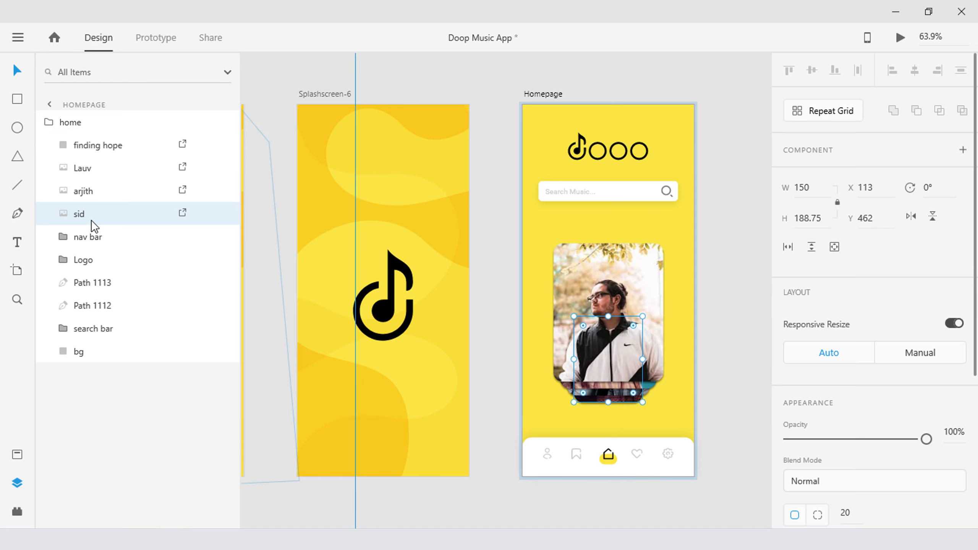
pyautogui.click(721, 250)
pyautogui.hotkey('ctrl', '0')
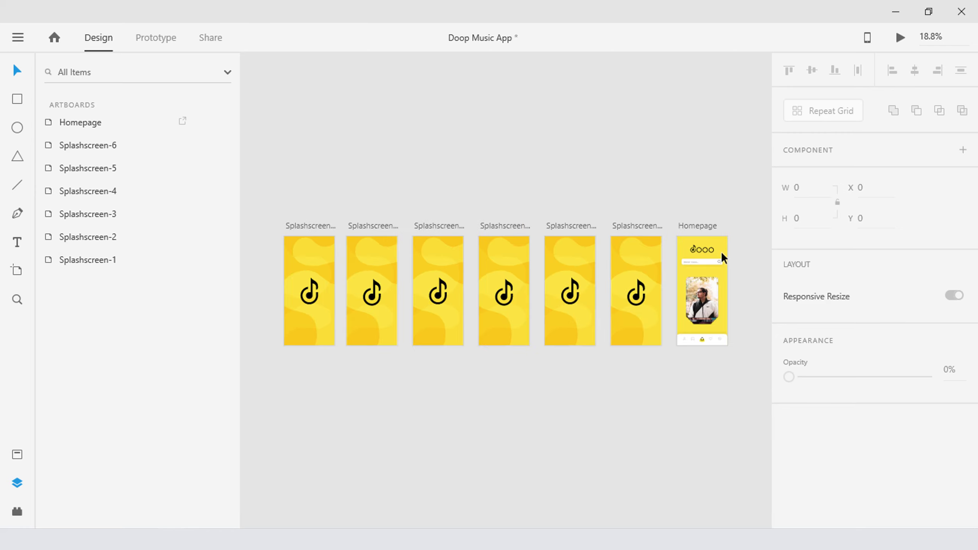
pyautogui.hotkey('ctrl', 'y')
pyautogui.click(503, 225)
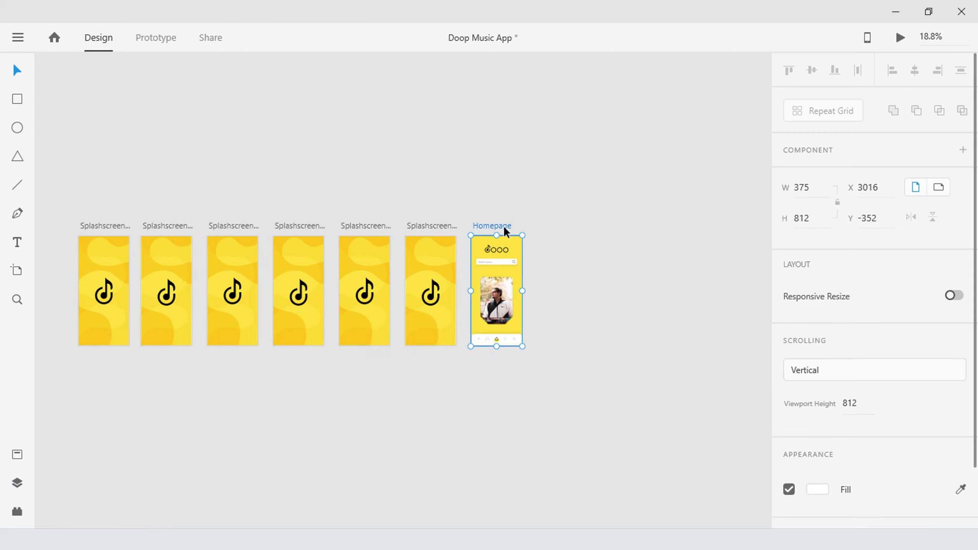
pyautogui.hotkey('ctrl', '3')
pyautogui.click(504, 227)
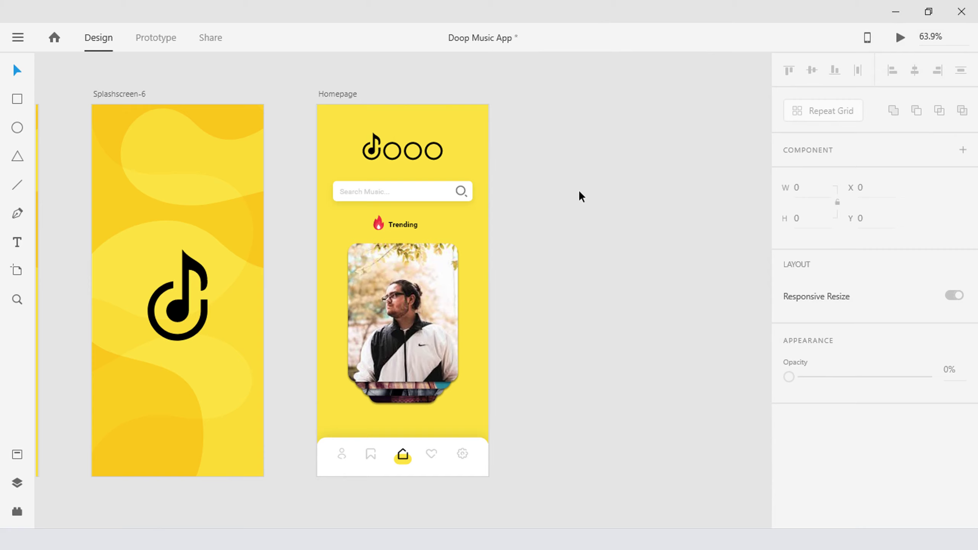
# - Copy the search bar and nav bar groups from the Homepage into the home group of Splashscreen-6
pyautogui.click(464, 191)
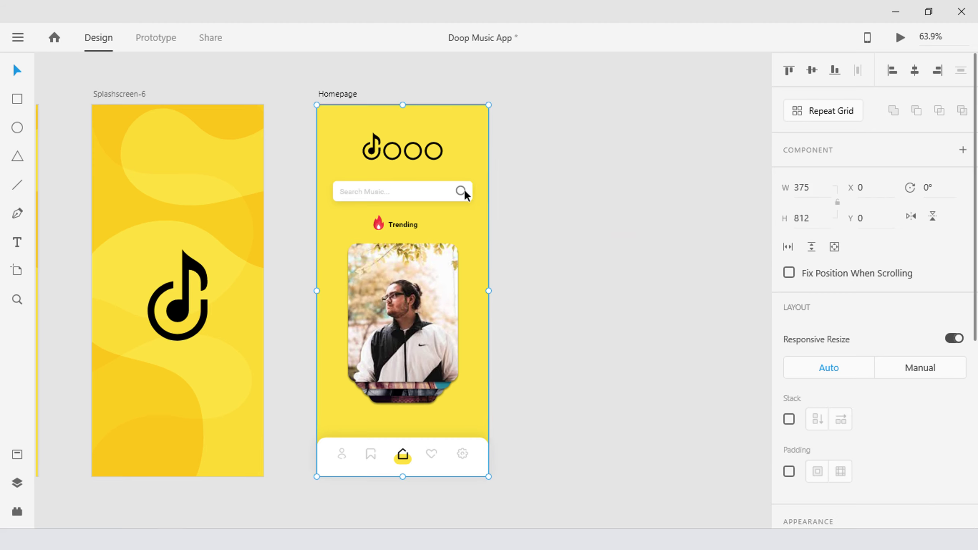
pyautogui.hotkey('ctrl', 'y')
pyautogui.doubleClick(564, 189)
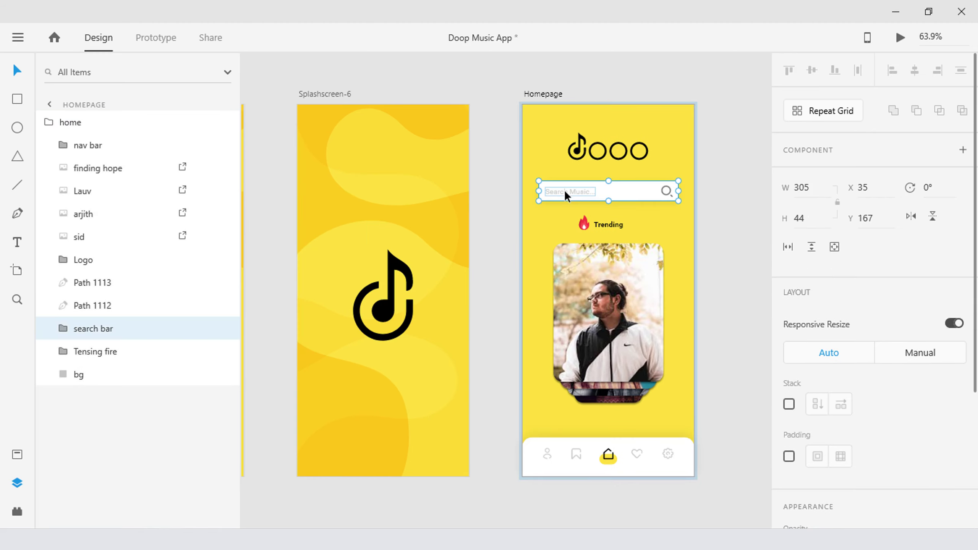
pyautogui.keyDown('shift'); pyautogui.click(613, 458); pyautogui.keyUp('shift')
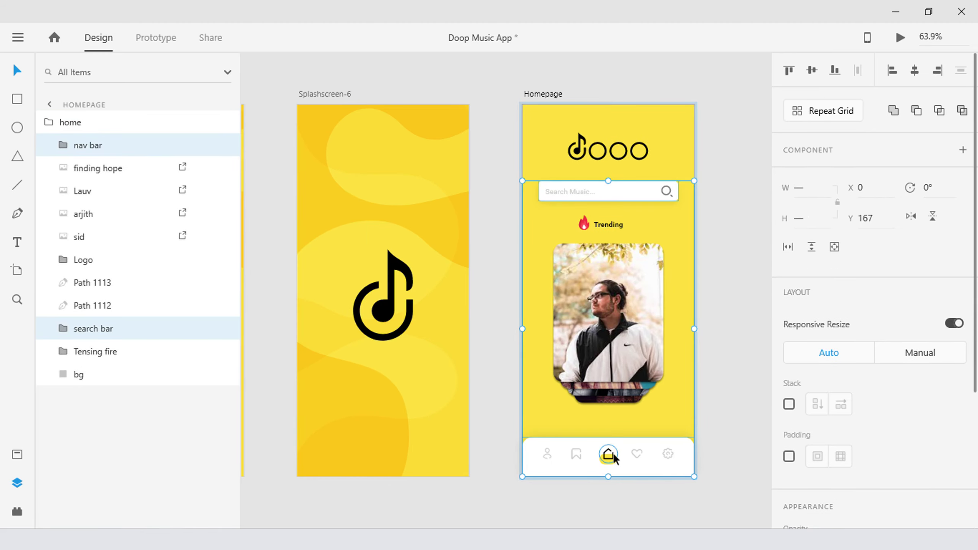
pyautogui.rightClick(612, 457)
pyautogui.click(645, 85)
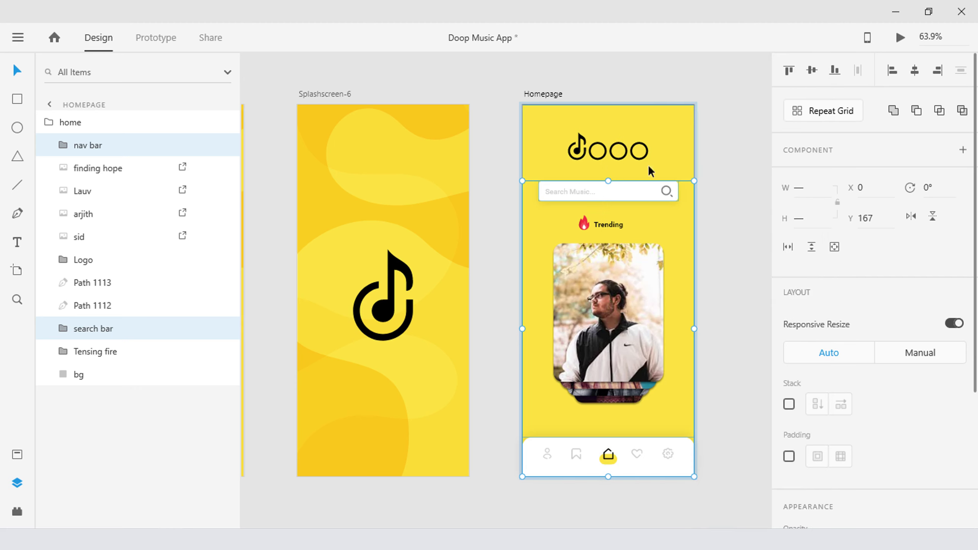
pyautogui.click(394, 283)
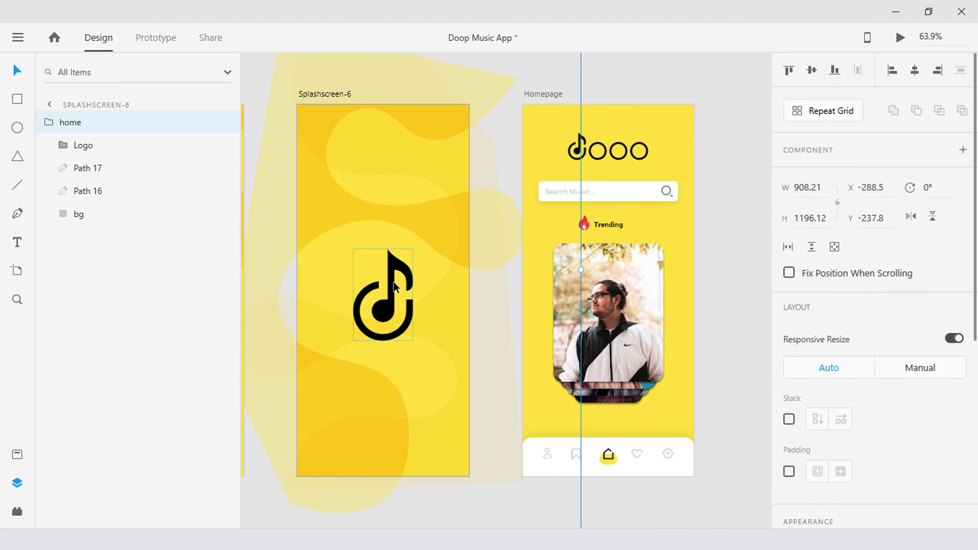
pyautogui.click(394, 287)
pyautogui.hotkey('ctrl', 'v')
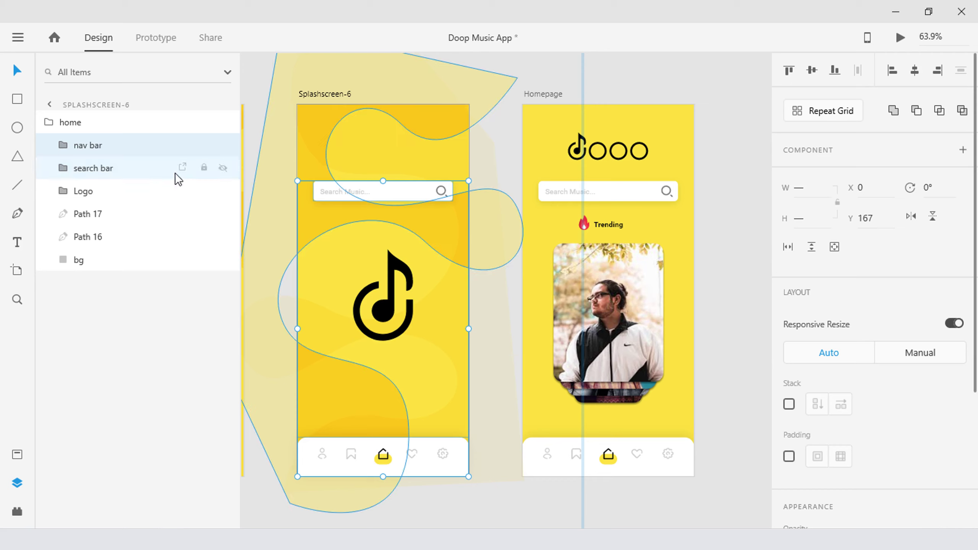
# - Order Splashscreen-6's search bar below the Logo layer and move it just above the artboard, to Y -44
pyautogui.moveTo(103, 168); pyautogui.dragTo(109, 208)
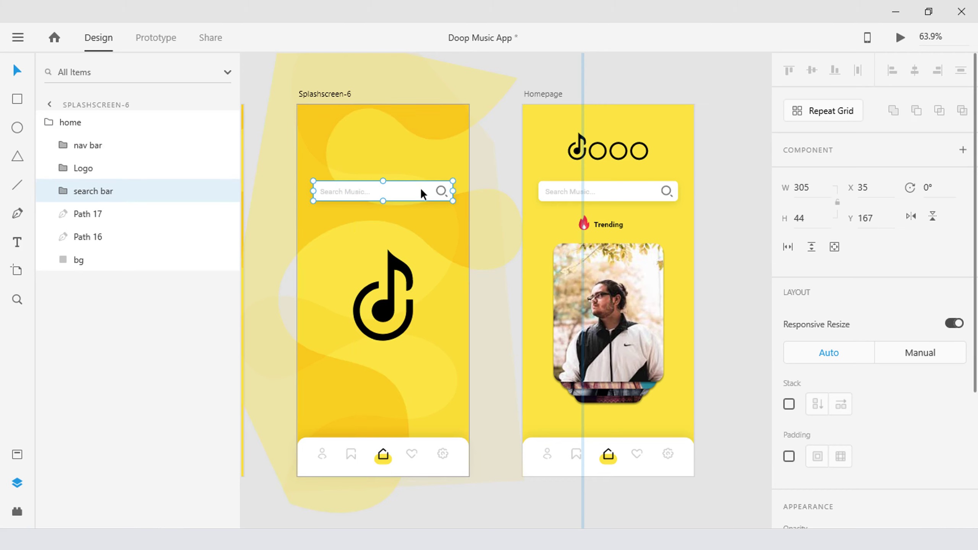
pyautogui.moveTo(422, 189); pyautogui.dragTo(424, 88)
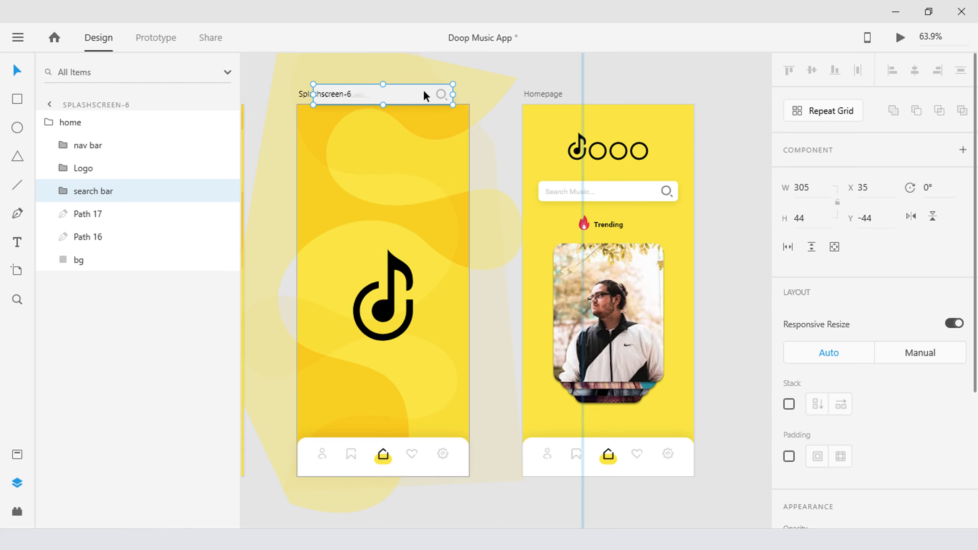
# - Raise Splashscreen-6's search bar further to Y -194 and set its opacity to 0%
pyautogui.scroll(-2, 447, 154)
pyautogui.hotkey('shift', 'Up')
pyautogui.hotkey('shift', 'Up')
pyautogui.hotkey('shift', 'Up')
pyautogui.hotkey('shift', 'Up')
pyautogui.hotkey('shift', 'Up')
pyautogui.hotkey('shift', 'Up')
pyautogui.hotkey('shift', 'Up')
pyautogui.hotkey('shift', 'Up')
pyautogui.hotkey('shift', 'Up')
pyautogui.hotkey('shift', 'Up')
pyautogui.hotkey('shift', 'Up')
pyautogui.hotkey('shift', 'Up')
pyautogui.hotkey('shift', 'Up')
pyautogui.hotkey('shift', 'Up')
pyautogui.hotkey('shift', 'Up')
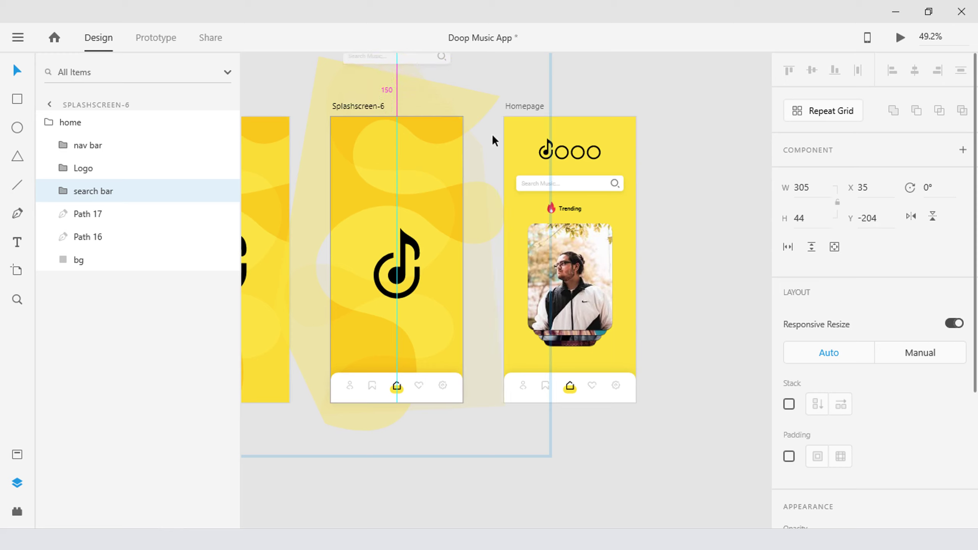
pyautogui.scroll(-4, 869, 479)
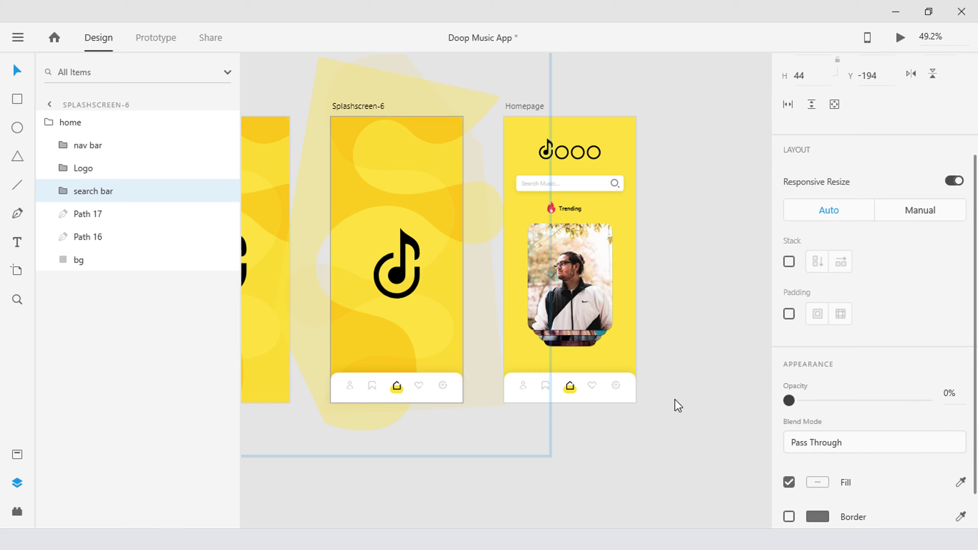
# - Move Splashscreen-6's nav bar just below the artboard, to Y 812, and set its opacity to 0%
pyautogui.click(443, 393)
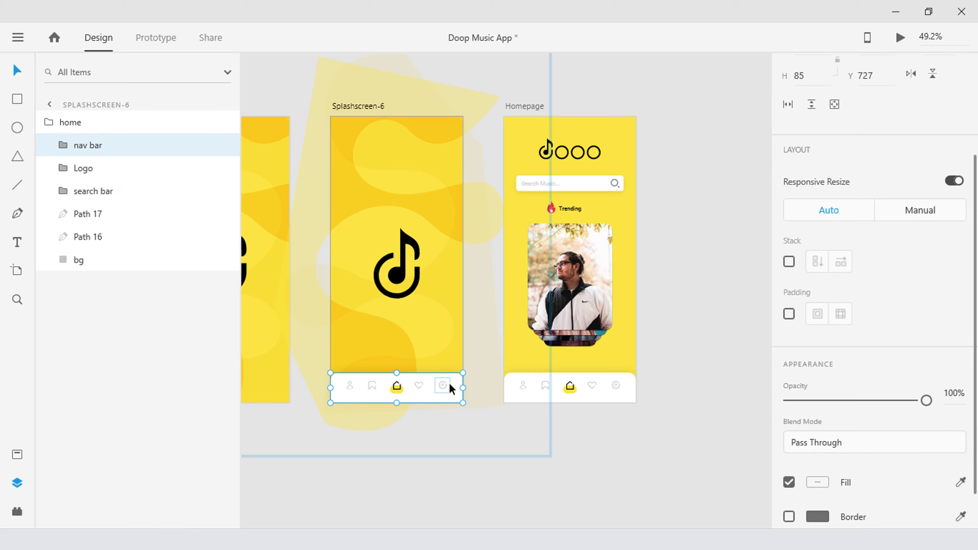
pyautogui.moveTo(450, 386); pyautogui.dragTo(449, 413)
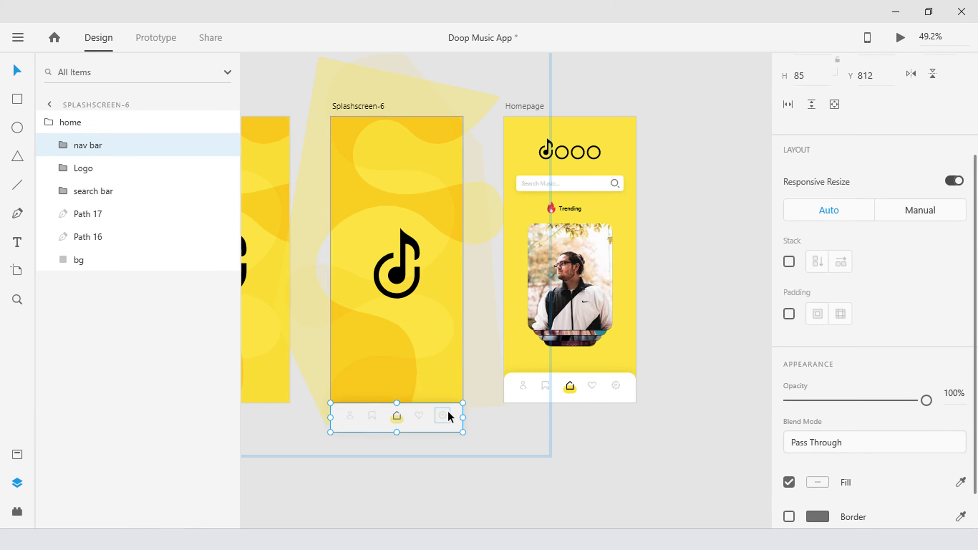
pyautogui.moveTo(926, 401); pyautogui.dragTo(761, 404)
pyautogui.click(677, 376)
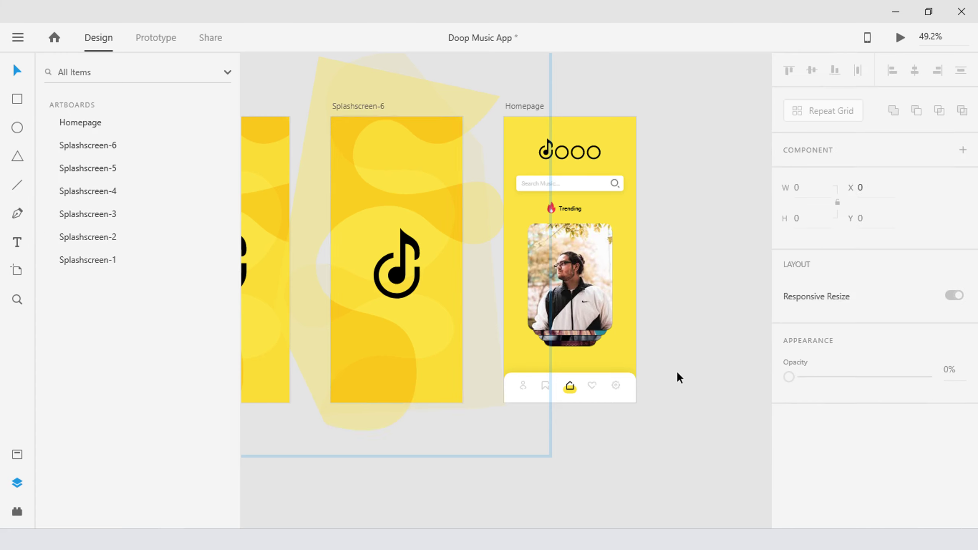
# - Duplicate the Homepage artboard and place the copy beside the original at X 3508, Y -352
pyautogui.moveTo(698, 372); pyautogui.dragTo(498, 369)
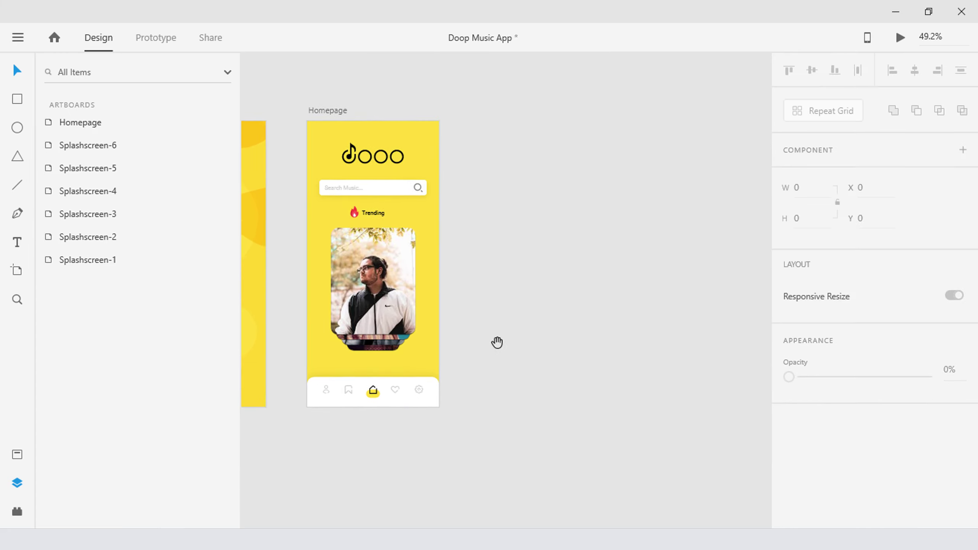
pyautogui.click(325, 112)
pyautogui.moveTo(324, 113); pyautogui.dragTo(496, 116)
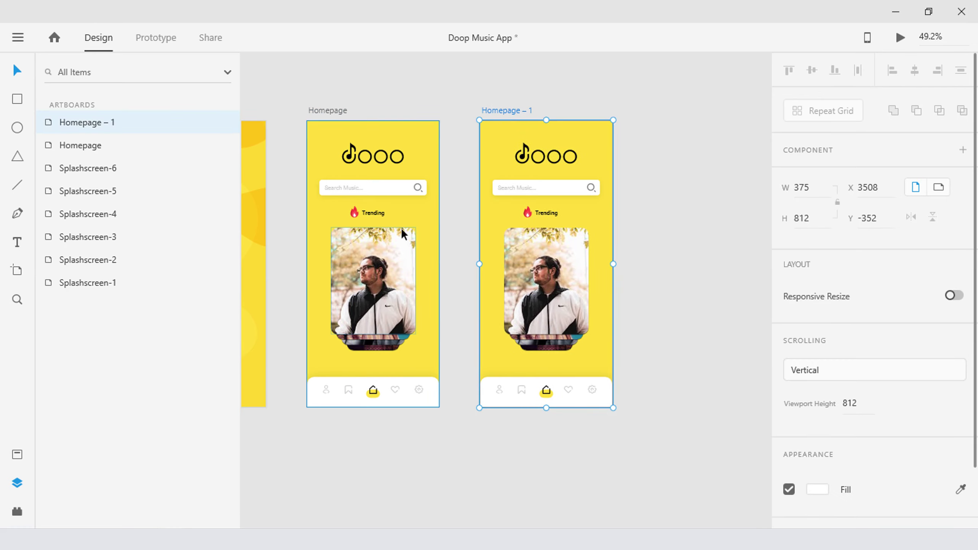
# - Move the original Homepage's Trending label up behind the search bar, to Y 172.64, and set its opacity to 0%
pyautogui.click(378, 213)
pyautogui.doubleClick(378, 213)
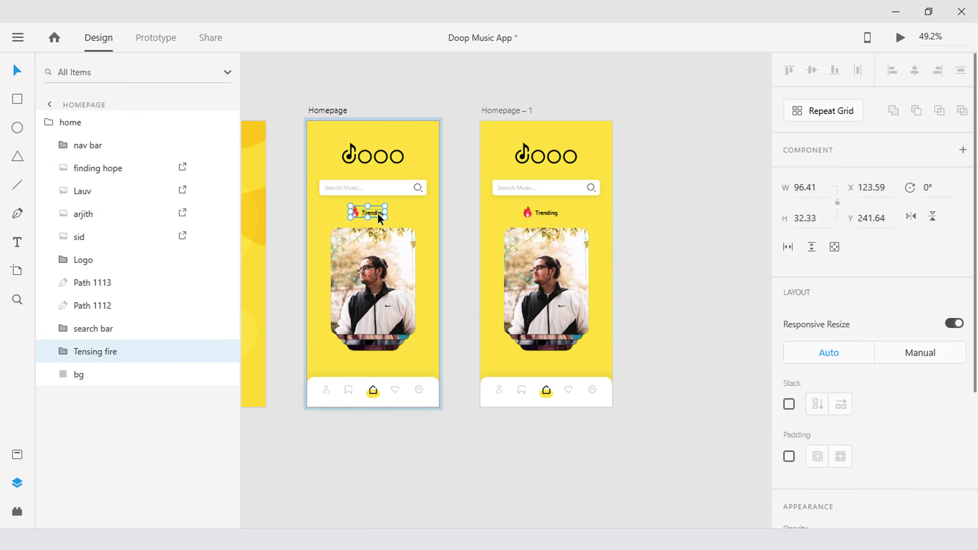
pyautogui.moveTo(377, 213); pyautogui.dragTo(381, 187)
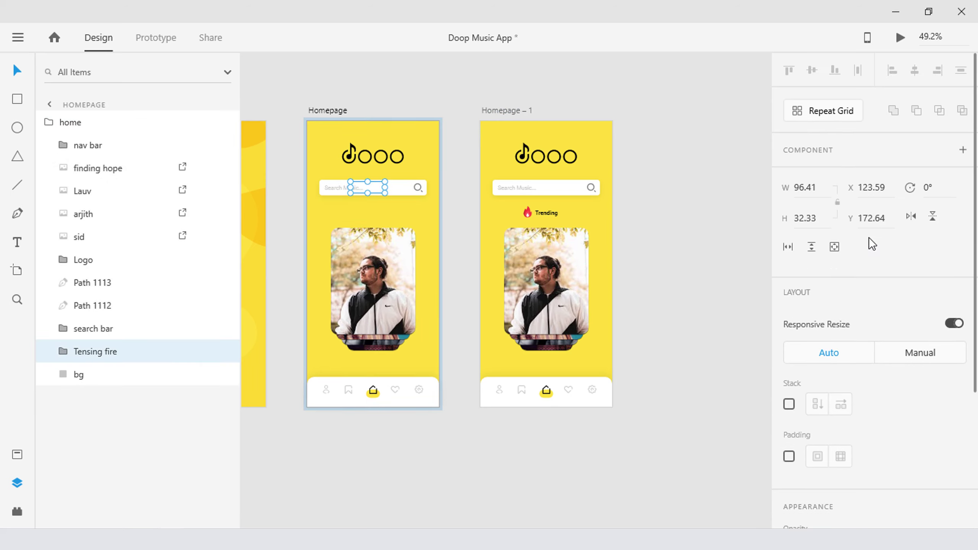
pyautogui.scroll(-2, 886, 308)
pyautogui.moveTo(925, 474); pyautogui.dragTo(725, 474)
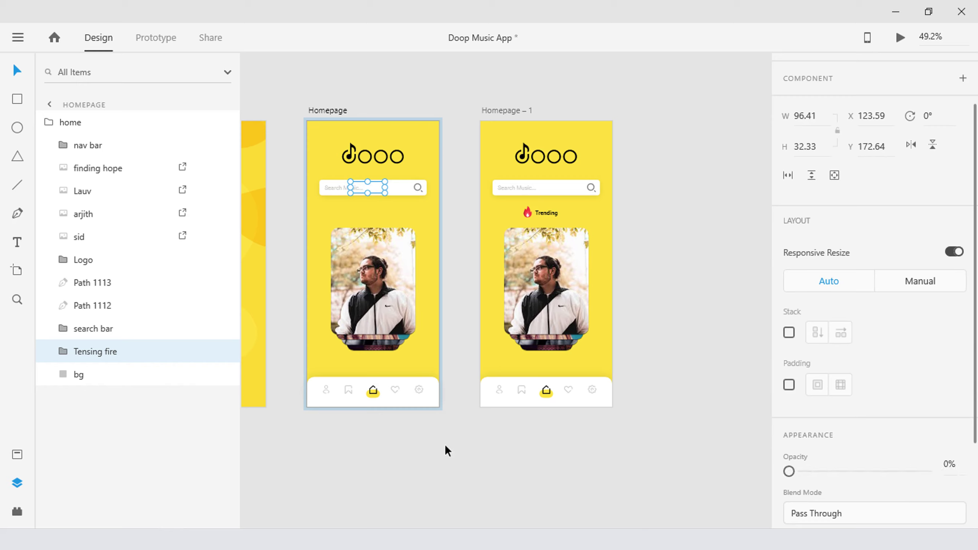
# - Select all four singer cards on the original Homepage and move them directly below the artboard
pyautogui.click(394, 306)
pyautogui.moveTo(403, 296); pyautogui.dragTo(493, 266)
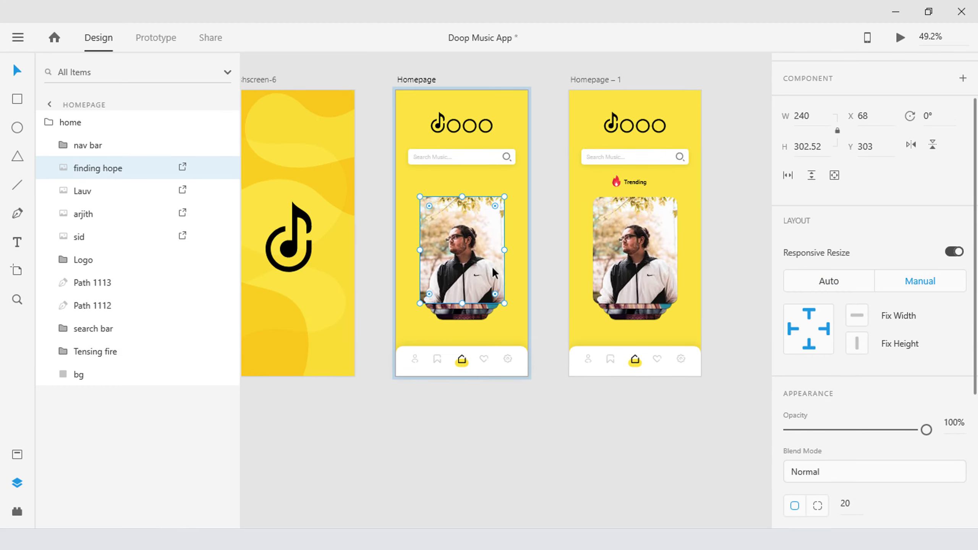
pyautogui.keyDown('shift'); pyautogui.click(473, 306); pyautogui.keyUp('shift')
pyautogui.keyDown('shift'); pyautogui.click(474, 311); pyautogui.keyUp('shift')
pyautogui.keyDown('shift'); pyautogui.click(470, 315); pyautogui.keyUp('shift')
pyautogui.scroll(-3, 473, 226)
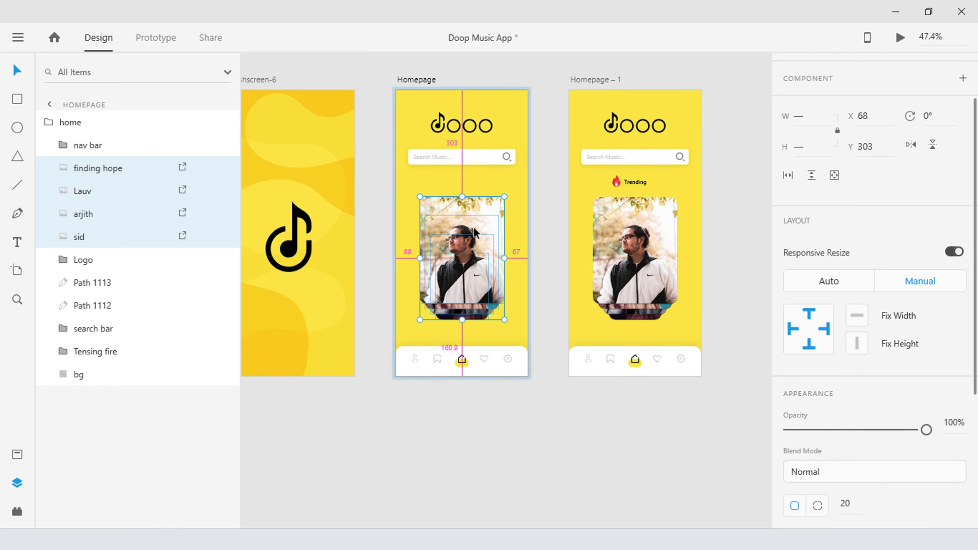
pyautogui.moveTo(473, 226); pyautogui.dragTo(467, 194)
# - Move the Lauv, arjith and sid cards further down to Y 1717, leaving the finding hope card in place
pyautogui.keyDown('ctrl'); pyautogui.click(115, 172); pyautogui.keyUp('ctrl')
pyautogui.scroll(-3, 457, 254)
pyautogui.moveTo(457, 251); pyautogui.dragTo(451, 412)
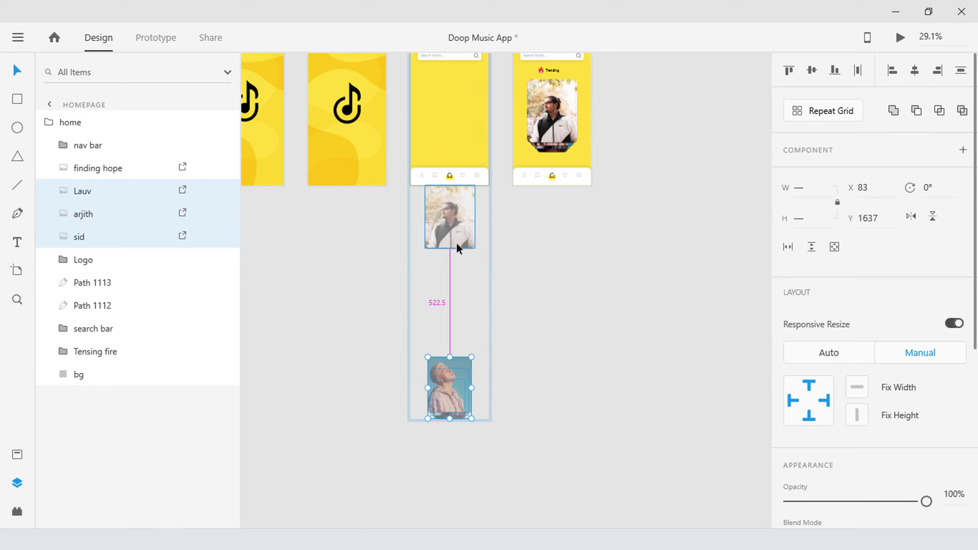
pyautogui.hotkey('shift', 'Down')
pyautogui.hotkey('shift', 'Down')
pyautogui.hotkey('shift', 'Down')
pyautogui.hotkey('shift', 'Down')
pyautogui.hotkey('shift', 'Down')
pyautogui.hotkey('shift', 'Down')
pyautogui.hotkey('shift', 'Down')
pyautogui.hotkey('shift', 'Down')
pyautogui.hotkey('shift', 'Down')
pyautogui.hotkey('shift', 'Down')
pyautogui.hotkey('shift', 'Down')
pyautogui.hotkey('shift', 'Down')
pyautogui.hotkey('shift', 'Down')
pyautogui.hotkey('shift', 'Down')
pyautogui.hotkey('shift', 'Down')
pyautogui.hotkey('shift', 'Down')
pyautogui.hotkey('shift', 'Down')
pyautogui.hotkey('shift', 'Down')
pyautogui.hotkey('shift', 'Down')
pyautogui.hotkey('shift', 'Down')
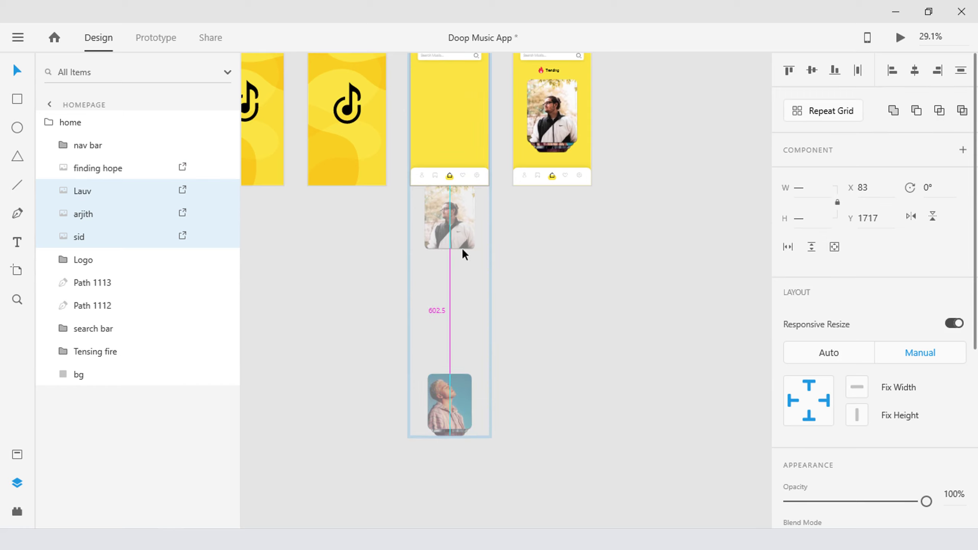
pyautogui.hotkey('shift', 'Up')
pyautogui.hotkey('shift', 'Up')
pyautogui.hotkey('shift', 'Up')
pyautogui.hotkey('shift', 'Up')
pyautogui.hotkey('shift', 'Up')
pyautogui.hotkey('shift', 'Up')
pyautogui.hotkey('shift', 'Up')
pyautogui.hotkey('shift', 'Up')
pyautogui.hotkey('shift', 'Up')
pyautogui.hotkey('shift', 'Up')
pyautogui.hotkey('shift', 'Up')
pyautogui.hotkey('shift', 'Up')
pyautogui.hotkey('shift', 'Up')
pyautogui.hotkey('shift', 'Up')
pyautogui.hotkey('shift', 'Up')
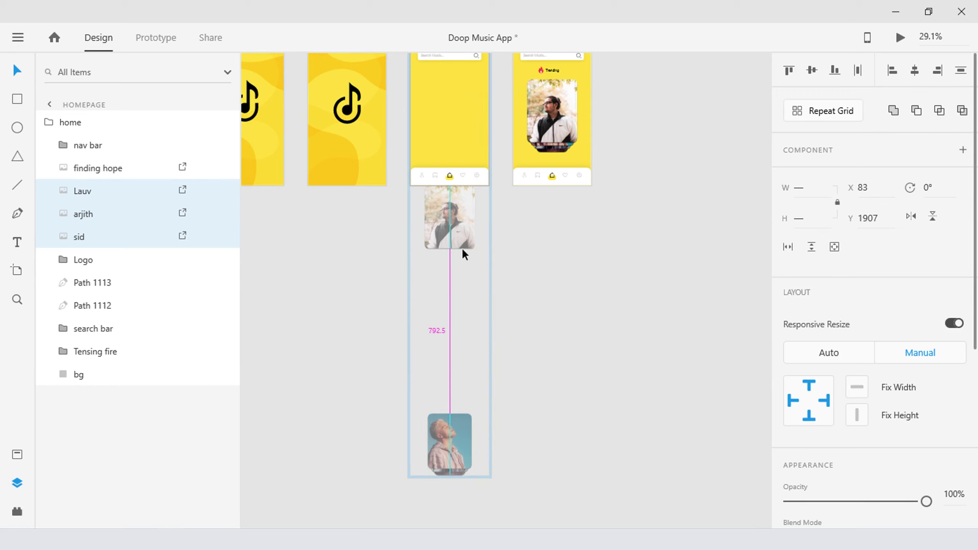
pyautogui.hotkey('shift', 'Up')
pyautogui.hotkey('shift', 'Up')
pyautogui.hotkey('shift', 'Up')
pyautogui.hotkey('shift', 'Up')
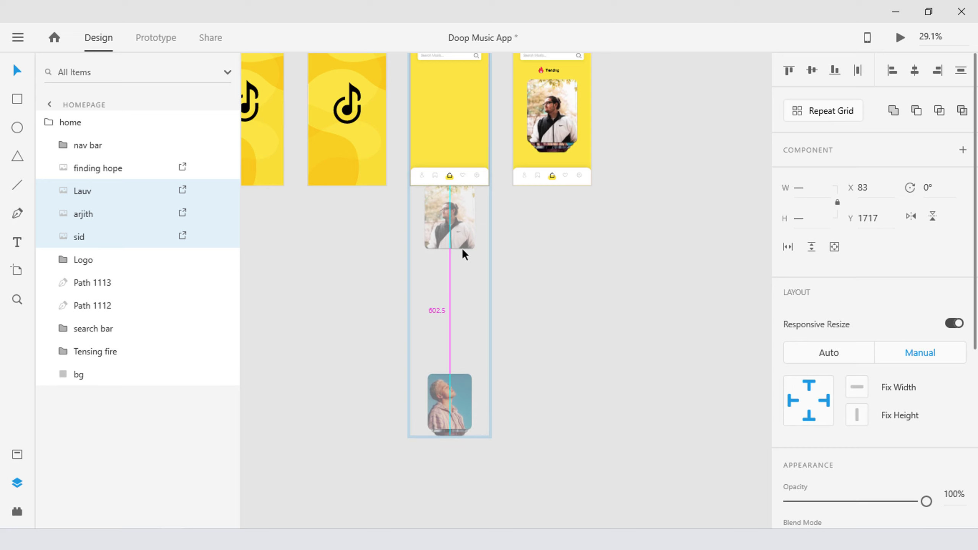
# - Move the arjith and sid cards well below the Lauv card, to Y 2884
pyautogui.scroll(-3, 464, 362)
pyautogui.keyDown('shift'); pyautogui.click(455, 244); pyautogui.keyUp('shift')
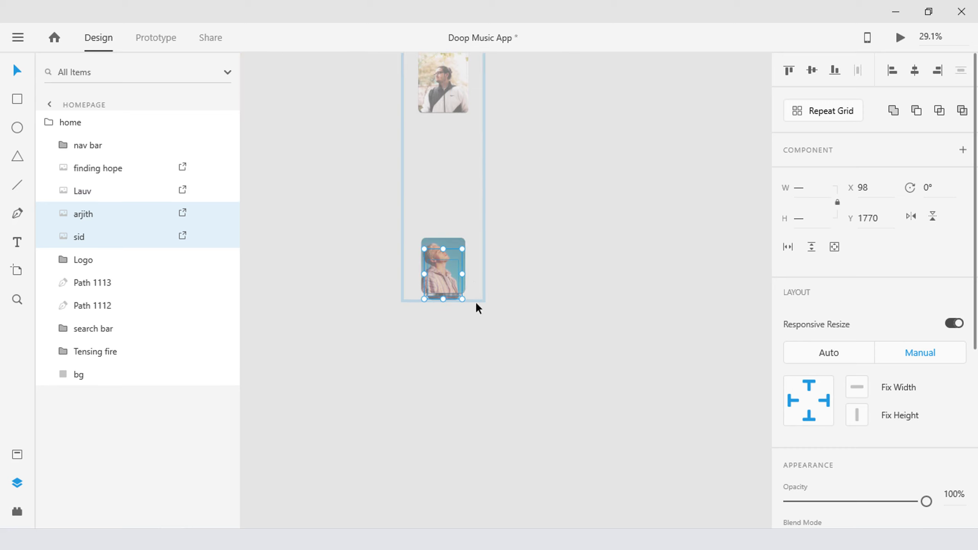
pyautogui.moveTo(452, 303); pyautogui.dragTo(453, 493)
pyautogui.moveTo(454, 349); pyautogui.dragTo(424, 201)
pyautogui.hotkey('shift', 'Down')
pyautogui.hotkey('shift', 'Down')
pyautogui.hotkey('shift', 'Down')
pyautogui.hotkey('shift', 'Down')
pyautogui.hotkey('shift', 'Down')
pyautogui.hotkey('shift', 'Down')
pyautogui.hotkey('shift', 'Down')
pyautogui.hotkey('shift', 'Down')
pyautogui.hotkey('shift', 'Down')
pyautogui.hotkey('shift', 'Down')
pyautogui.hotkey('shift', 'Down')
pyautogui.hotkey('shift', 'Down')
pyautogui.hotkey('shift', 'Down')
pyautogui.hotkey('shift', 'Down')
pyautogui.hotkey('shift', 'Down')
pyautogui.hotkey('shift', 'Down')
pyautogui.hotkey('shift', 'Down')
pyautogui.hotkey('shift', 'Down')
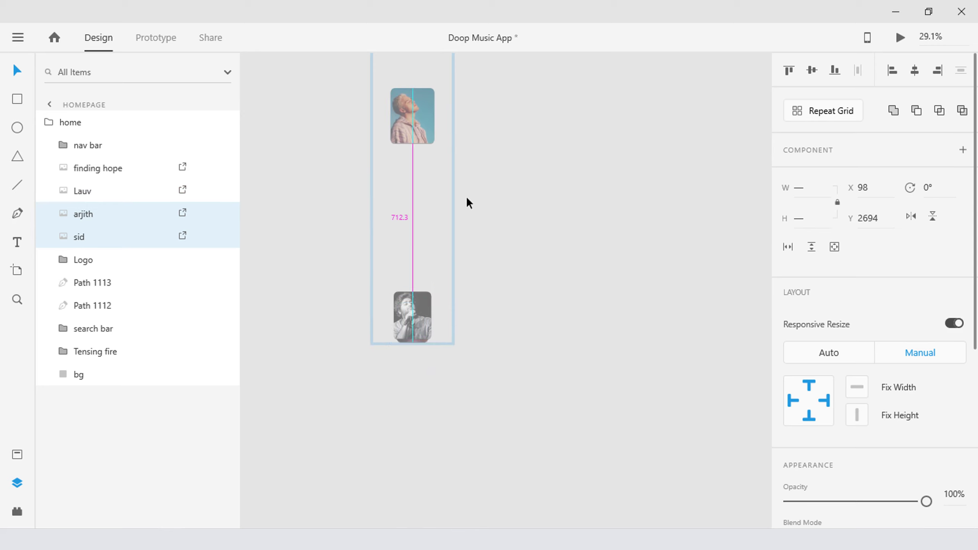
pyautogui.hotkey('shift', 'Down')
pyautogui.hotkey('shift', 'Down')
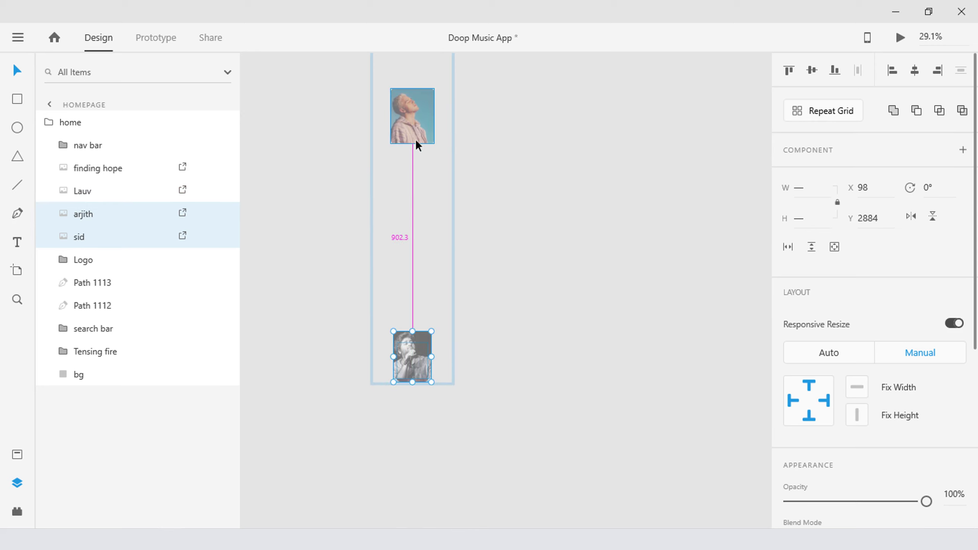
# - Nudge the arjith and sid cards together further down, widening the gap below the Lauv card
pyautogui.click(423, 373)
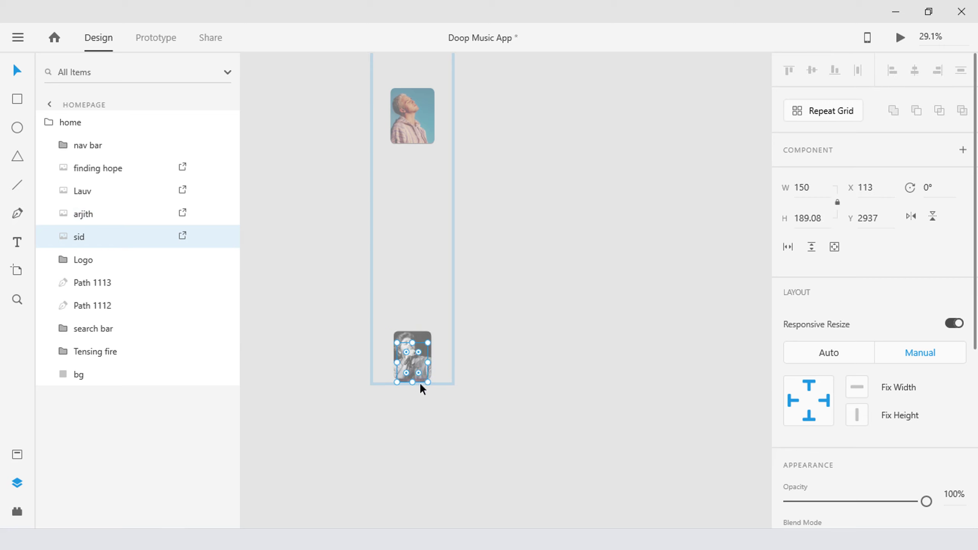
pyautogui.keyDown('shift'); pyautogui.click(417, 336); pyautogui.keyUp('shift')
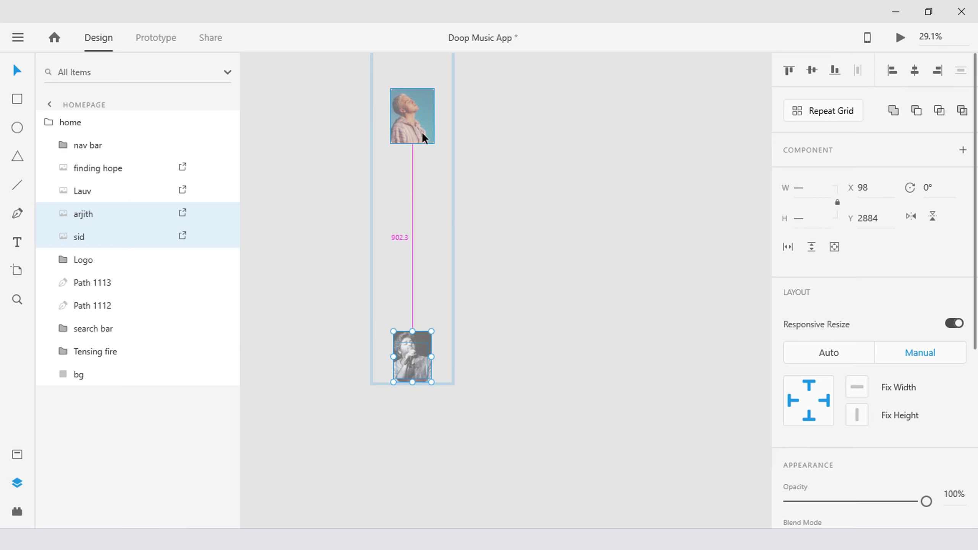
pyautogui.hotkey('shift', 'Down')
pyautogui.hotkey('shift', 'Down')
pyautogui.hotkey('shift', 'Down')
pyautogui.hotkey('shift', 'Down')
pyautogui.hotkey('shift', 'Down')
pyautogui.hotkey('shift', 'Down')
pyautogui.hotkey('shift', 'Down')
pyautogui.hotkey('shift', 'Down')
pyautogui.hotkey('shift', 'Down')
pyautogui.hotkey('shift', 'Down')
pyautogui.hotkey('shift', 'Down')
pyautogui.hotkey('shift', 'Down')
pyautogui.hotkey('shift', 'Down')
pyautogui.hotkey('shift', 'Down')
pyautogui.hotkey('shift', 'Down')
pyautogui.hotkey('shift', 'Down')
pyautogui.hotkey('shift', 'Down')
pyautogui.hotkey('shift', 'Down')
pyautogui.hotkey('shift', 'Down')
pyautogui.hotkey('shift', 'Down')
pyautogui.hotkey('shift', 'Up')
# - Move the sid card alone far below the arjith card, to Y 5217
pyautogui.moveTo(469, 421); pyautogui.dragTo(428, 497)
pyautogui.scroll(-2, 439, 284)
pyautogui.click(424, 303)
pyautogui.scroll(-5, 430, 247)
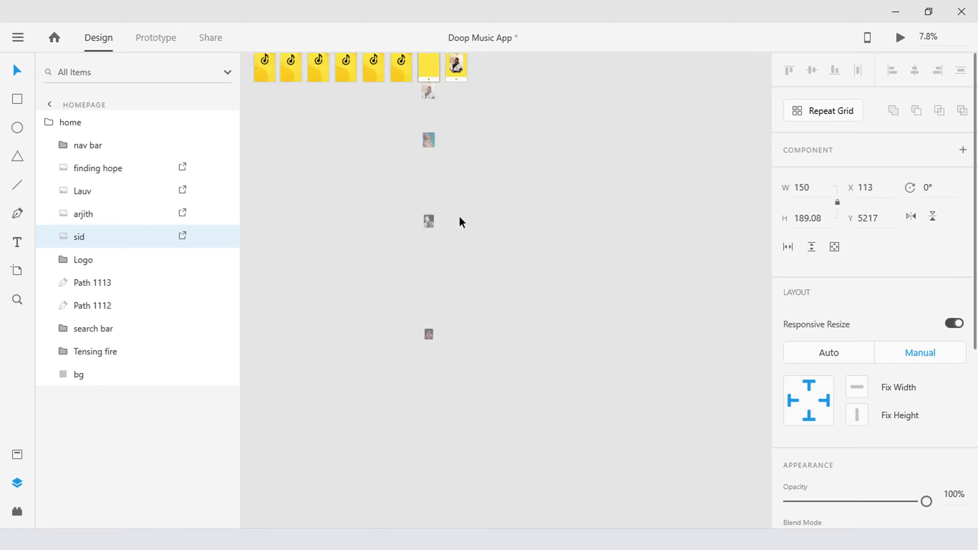
# - Select the sid, arjith and Lauv cards of the original Homepage together and lower their opacity to 0%
pyautogui.keyDown('shift'); pyautogui.click(421, 314); pyautogui.keyUp('shift')
pyautogui.keyDown('shift'); pyautogui.click(418, 236); pyautogui.keyUp('shift')
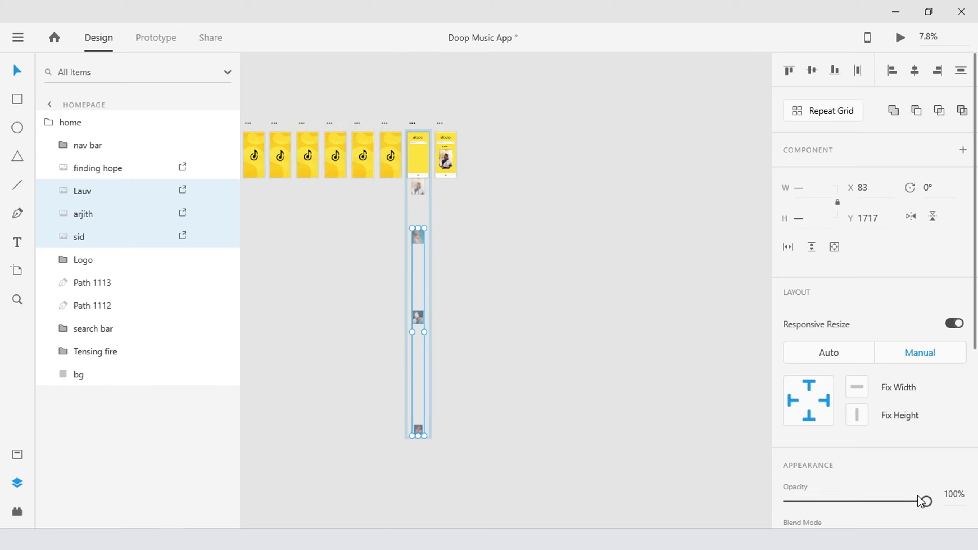
pyautogui.moveTo(926, 501); pyautogui.dragTo(742, 503)
# - Set the opacity of Path 1113 and Path 1112 in the Homepage – 1 artboard to 100%
pyautogui.click(455, 152)
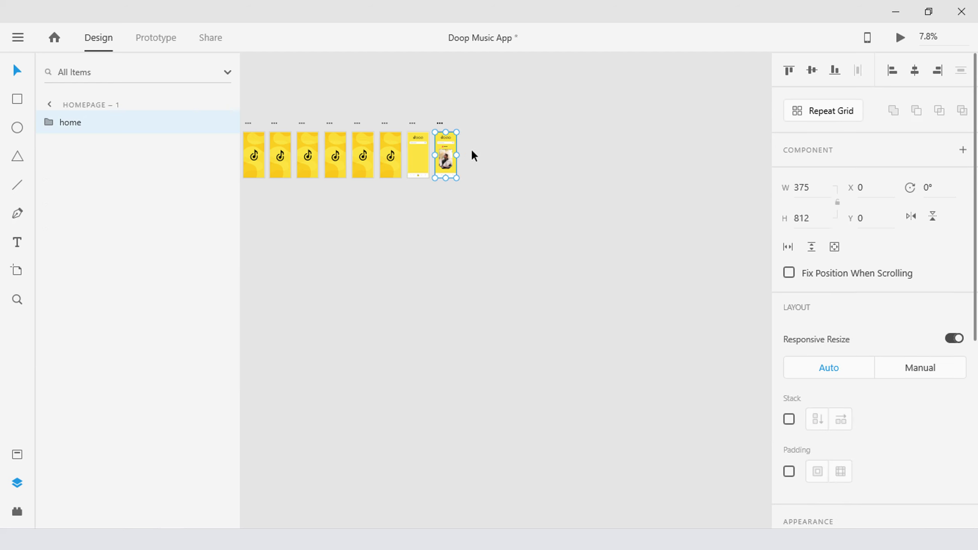
pyautogui.hotkey('ctrl', '3')
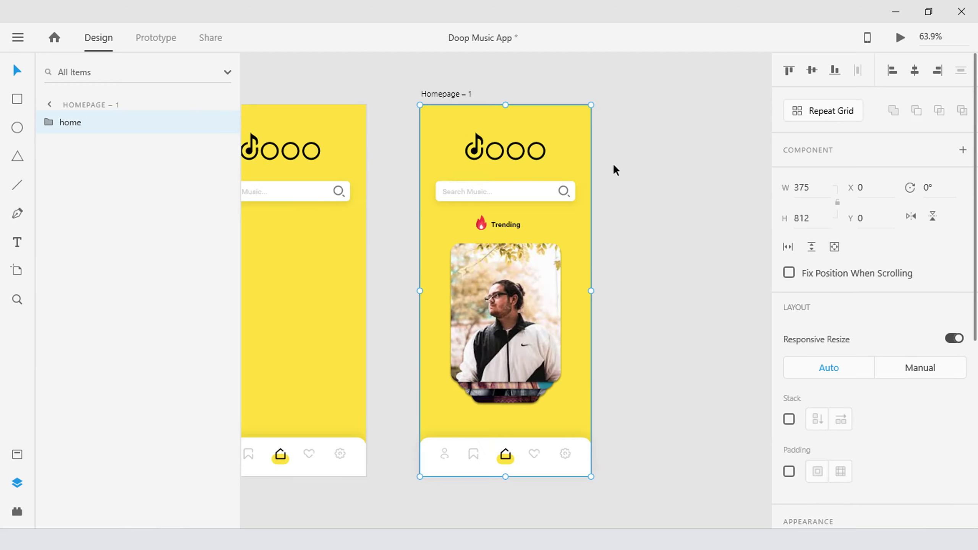
pyautogui.hotkey('ctrl', 'y')
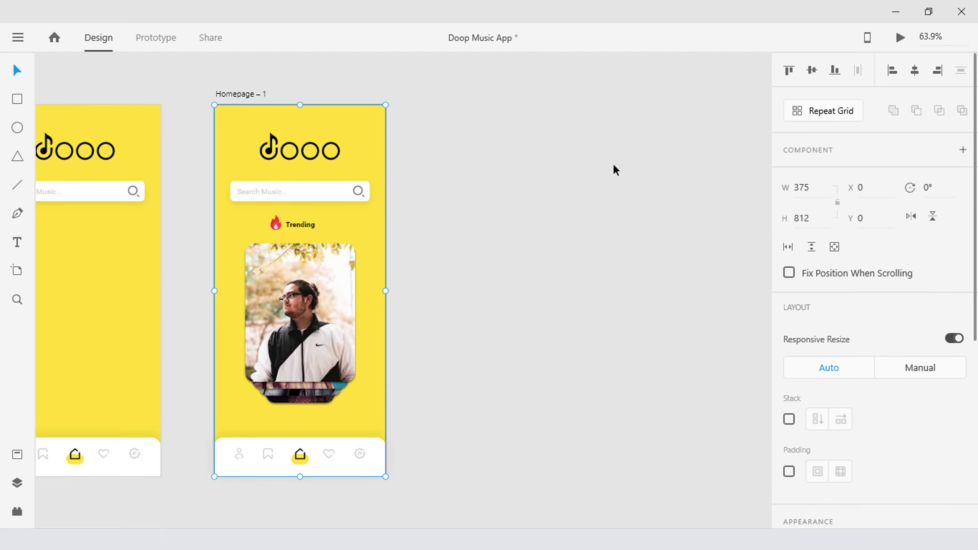
pyautogui.hotkey('ctrl', '3')
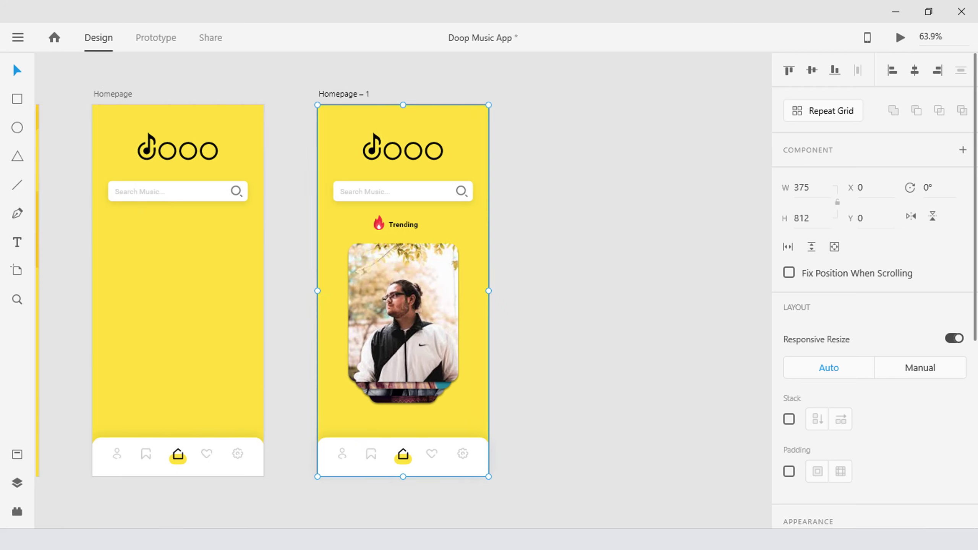
pyautogui.click(429, 155)
pyautogui.hotkey('ctrl', 'y')
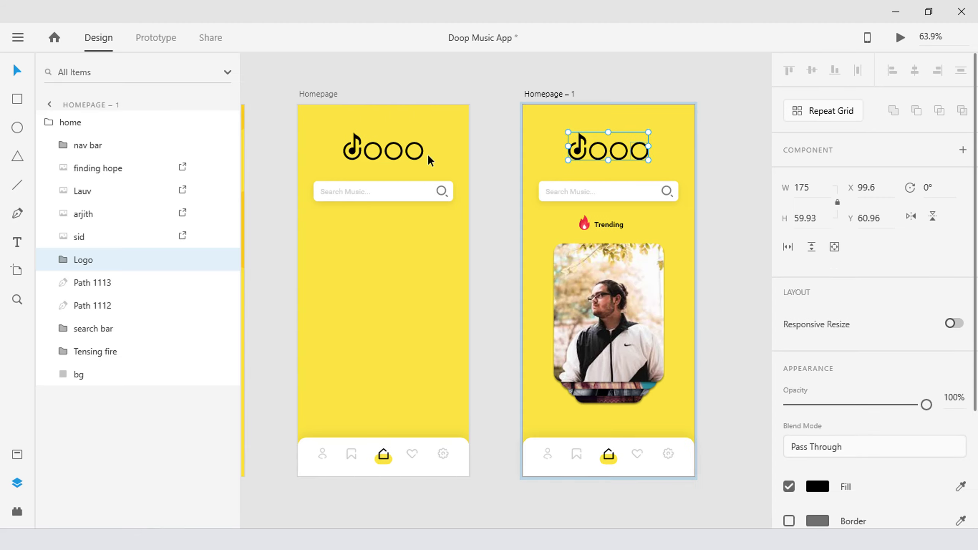
pyautogui.click(112, 289)
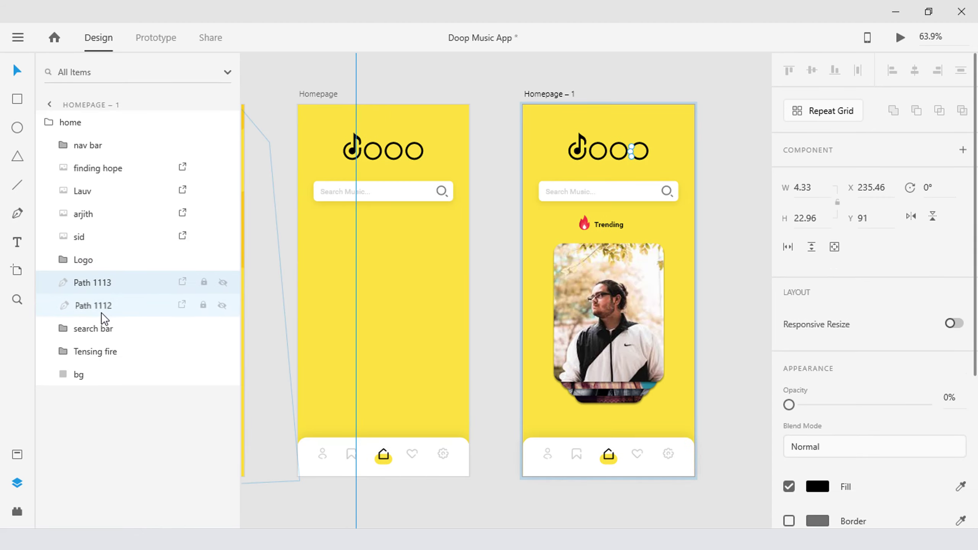
pyautogui.keyDown('shift'); pyautogui.click(99, 310); pyautogui.keyUp('shift')
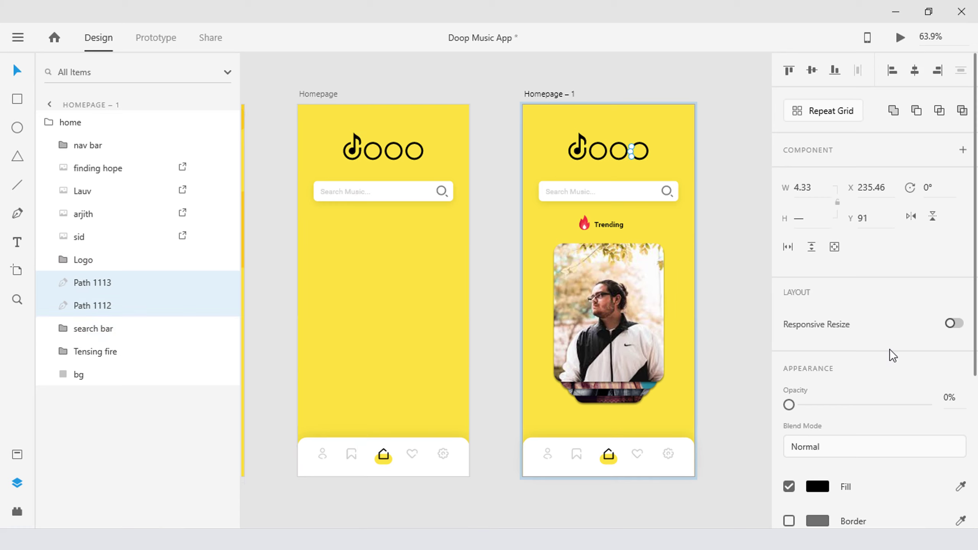
pyautogui.moveTo(789, 405); pyautogui.dragTo(943, 407)
# - Move Path 1113 straight down to Y 114 so it forms the descending stem of the logo's letter p
pyautogui.scroll(5, 648, 122)
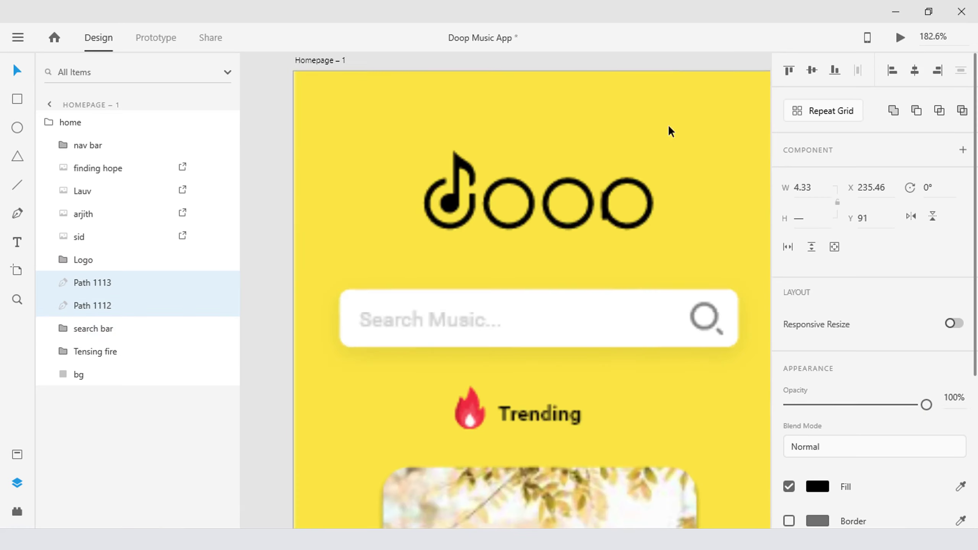
pyautogui.moveTo(659, 208); pyautogui.dragTo(561, 208)
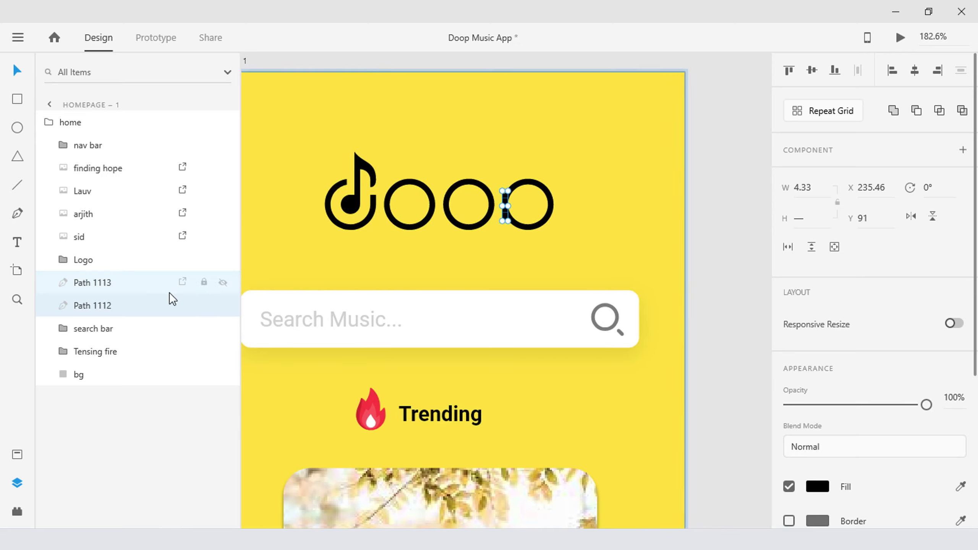
pyautogui.click(124, 306)
pyautogui.scroll(4, 460, 212)
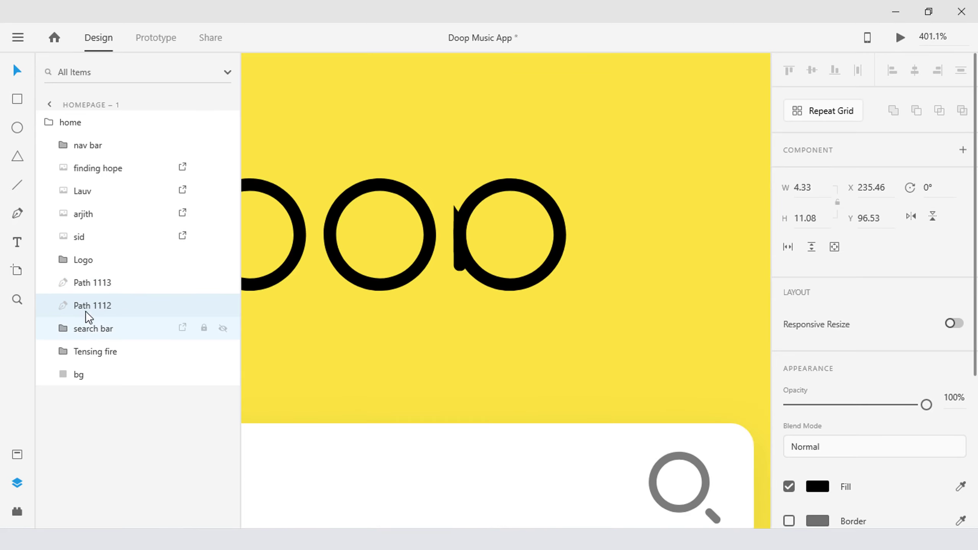
pyautogui.scroll(1, 415, 208)
pyautogui.scroll(1, 418, 206)
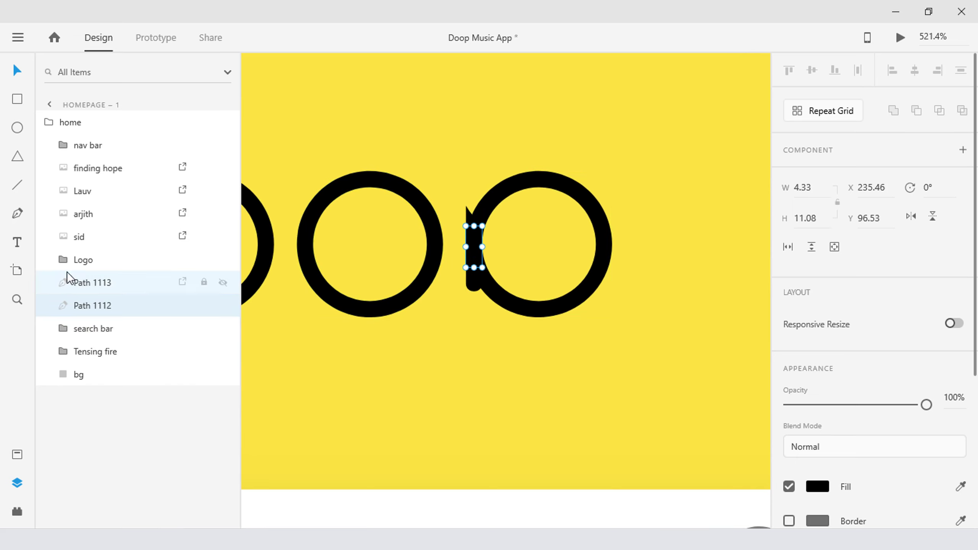
pyautogui.click(77, 283)
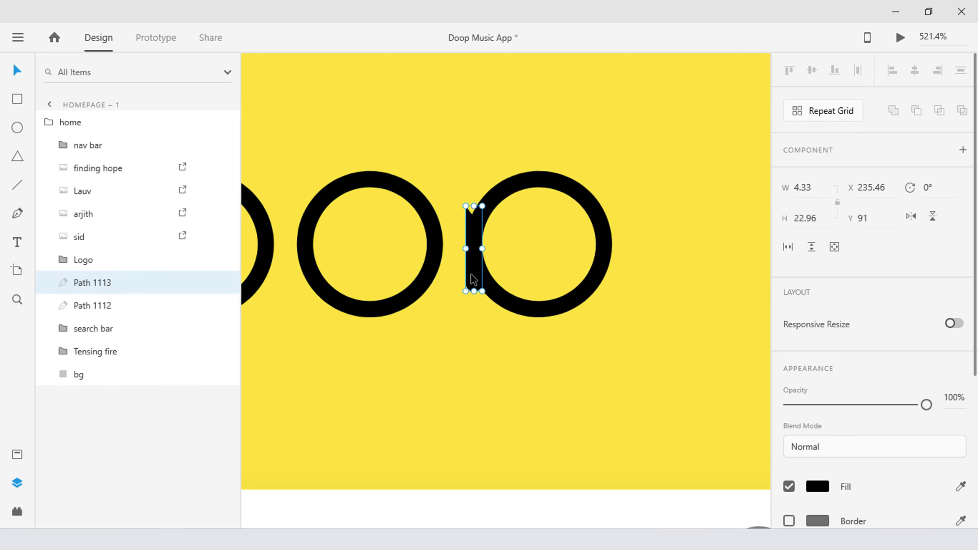
pyautogui.moveTo(474, 280); pyautogui.dragTo(476, 366)
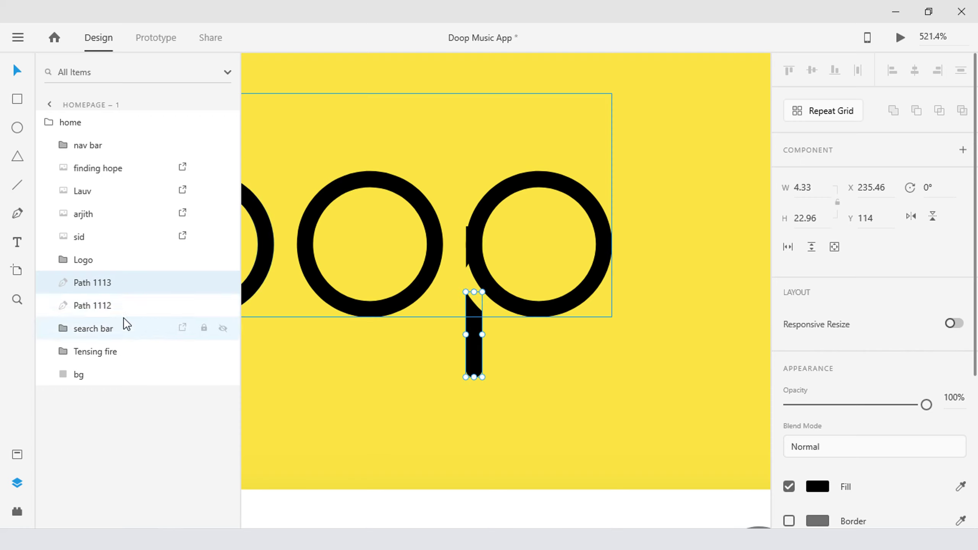
# - Move Path 1112 straight up to Y 77.53 so it forms the upper tip of the logo's letter p
pyautogui.click(164, 304)
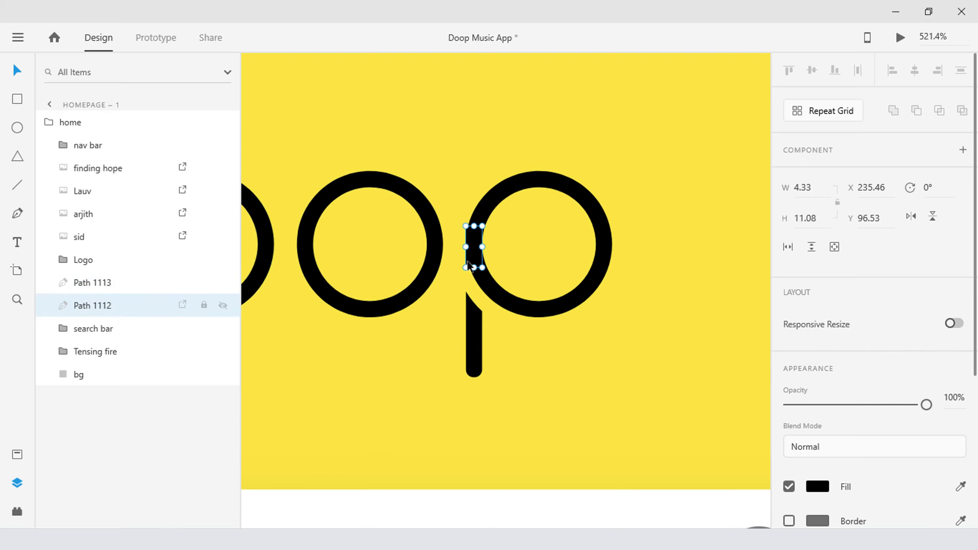
pyautogui.moveTo(468, 265); pyautogui.dragTo(472, 187)
pyautogui.scroll(-8, 493, 201)
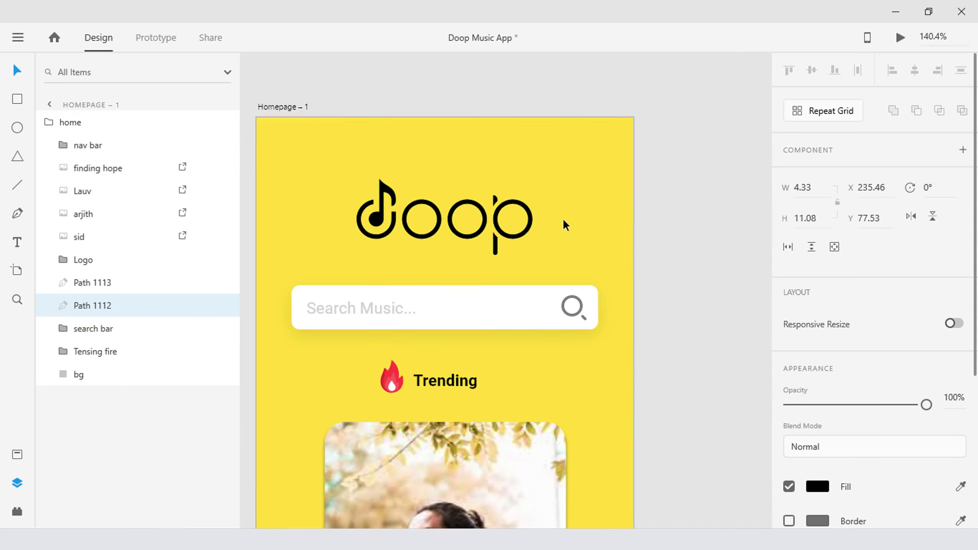
pyautogui.scroll(-1, 559, 218)
pyautogui.click(676, 234)
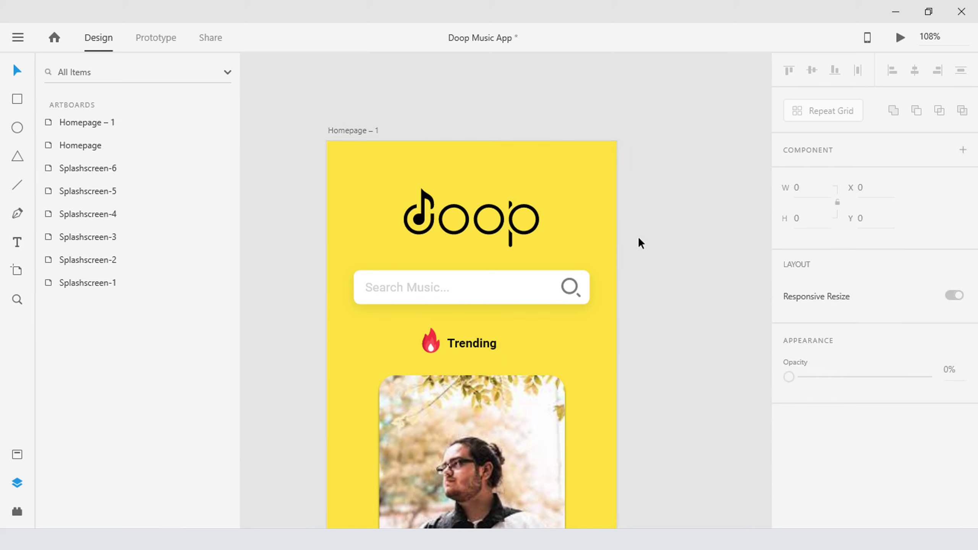
# - Link the Homepage artboard to Homepage – 1 in prototype mode with a Time trigger, 0 s delay and Auto-Animate
pyautogui.click(598, 235)
pyautogui.hotkey('ctrl', '3')
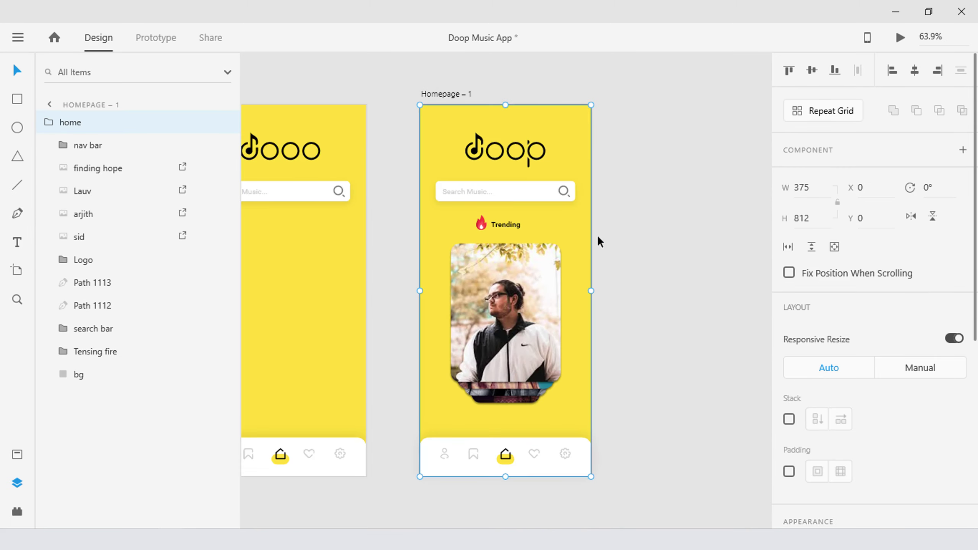
pyautogui.hotkey('ctrl', 'y')
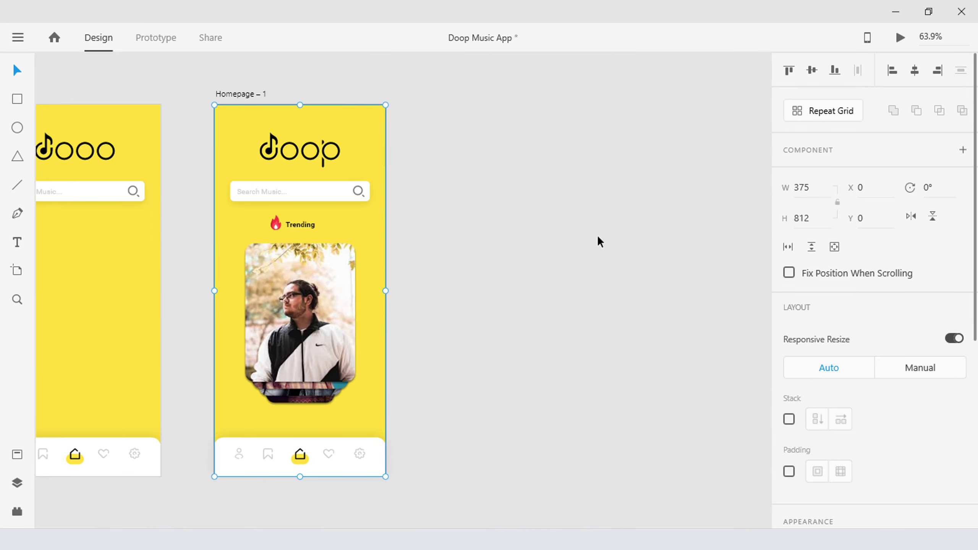
pyautogui.hotkey('ctrl', '3')
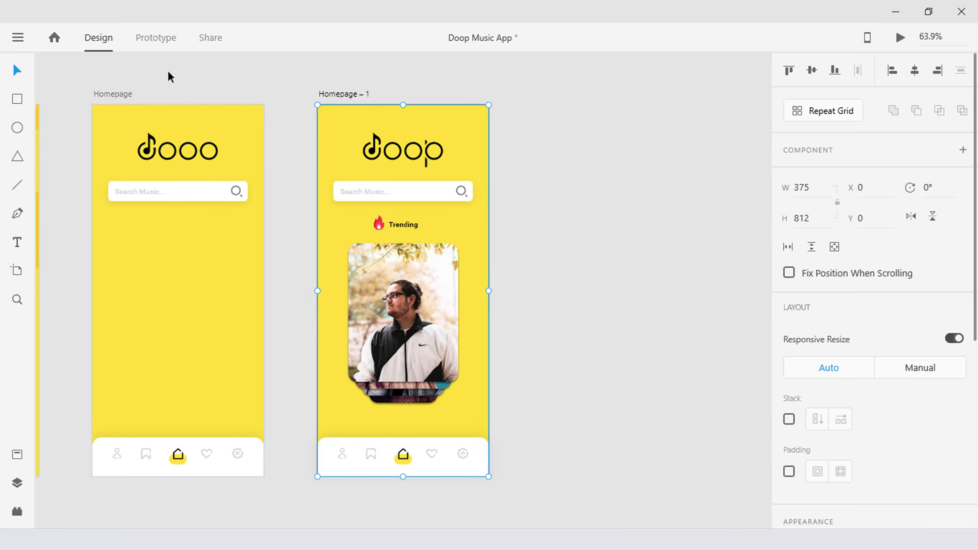
pyautogui.click(124, 93)
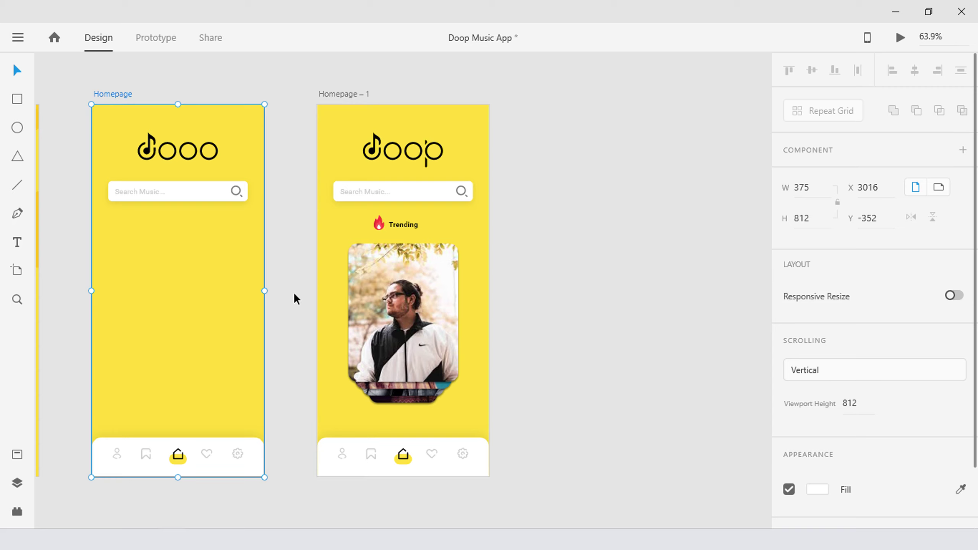
pyautogui.hotkey('ctrl', 'Tab')
pyautogui.moveTo(270, 277); pyautogui.dragTo(328, 326)
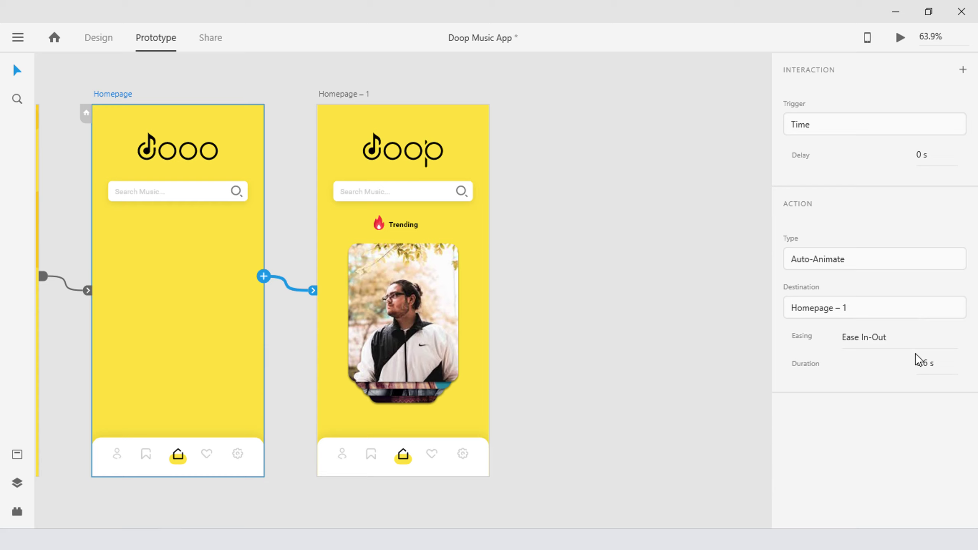
# - Set the duration of the Homepage to Homepage – 1 animation to 1 s
pyautogui.click(926, 362)
pyautogui.write('1')
pyautogui.press('Return')
pyautogui.click(606, 279)
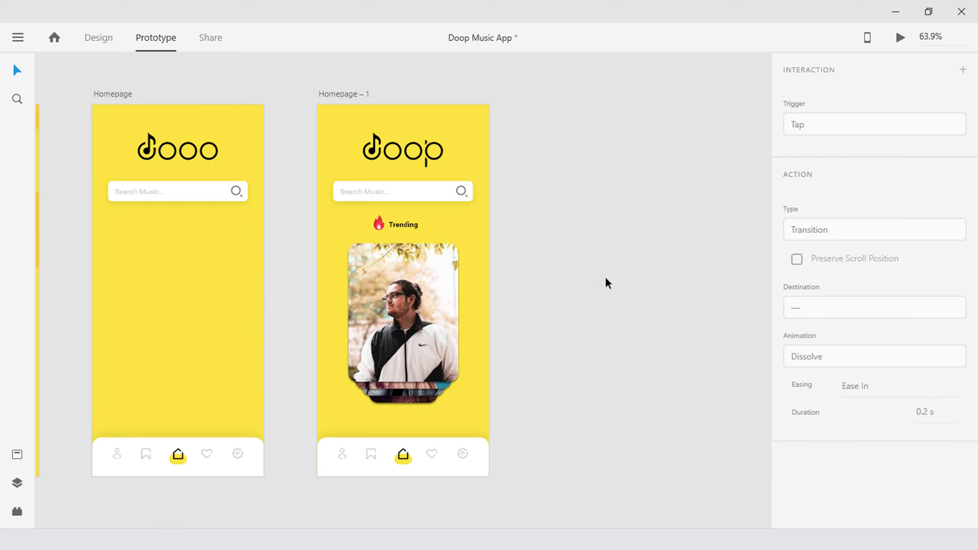
# - Preview the prototype's animation into Homepage – 1, close the preview and view all artboards
pyautogui.click(899, 38)
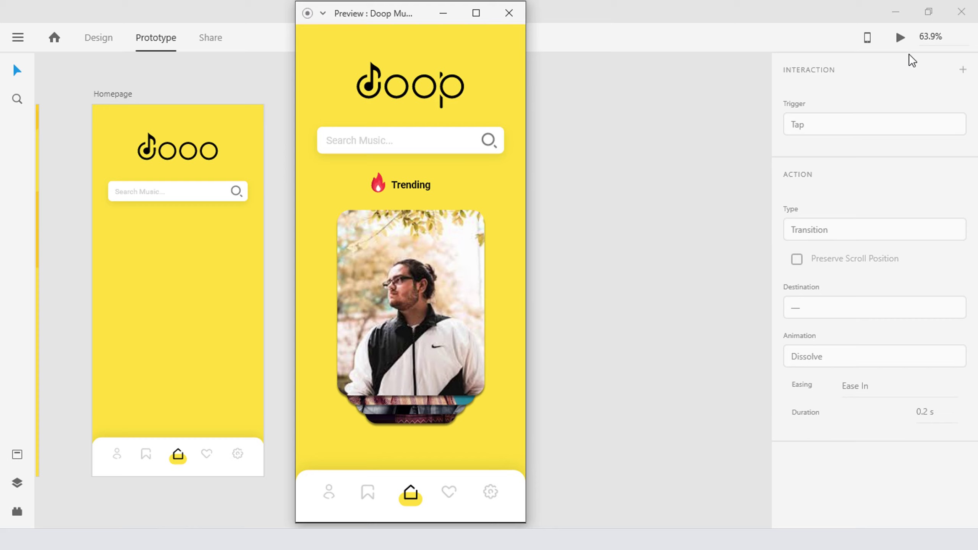
pyautogui.click(901, 38)
pyautogui.click(509, 13)
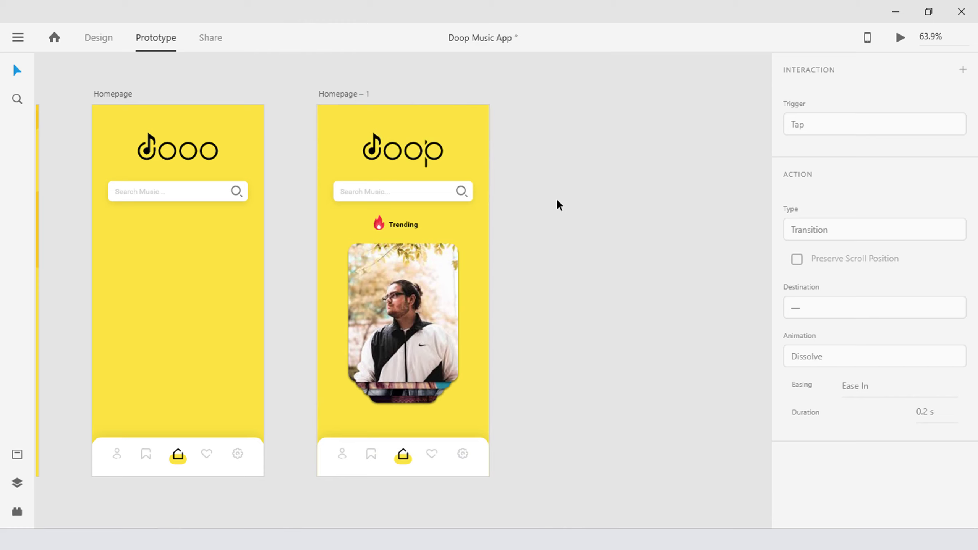
pyautogui.hotkey('ctrl', '0')
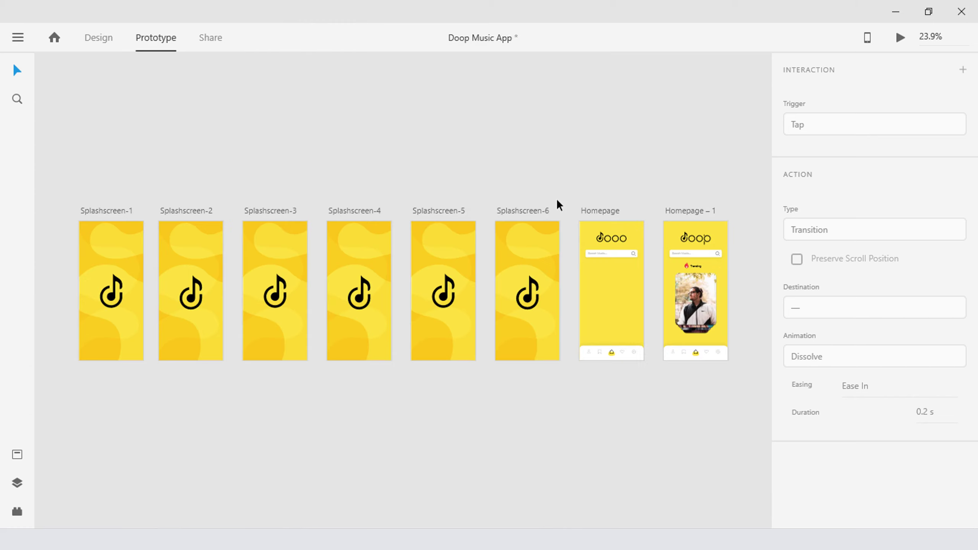